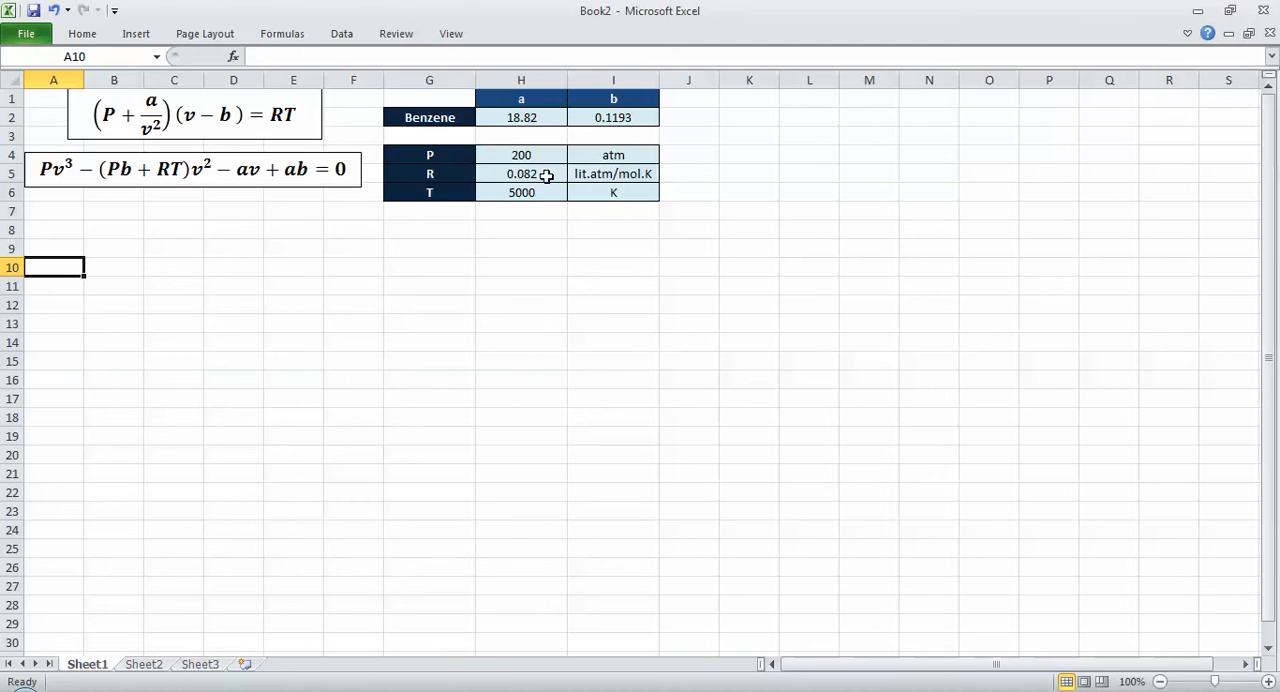
Step: Enter the label "ideal gas law" in cell K4
click(745, 152)
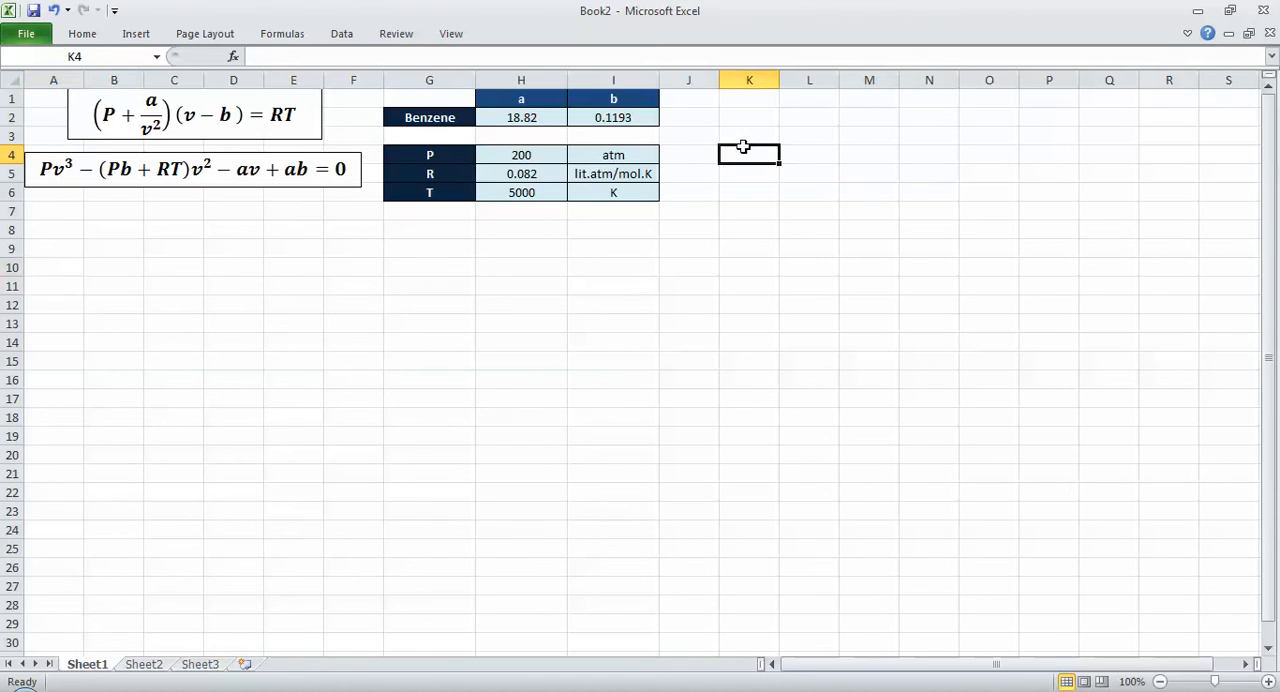
text(ideal)
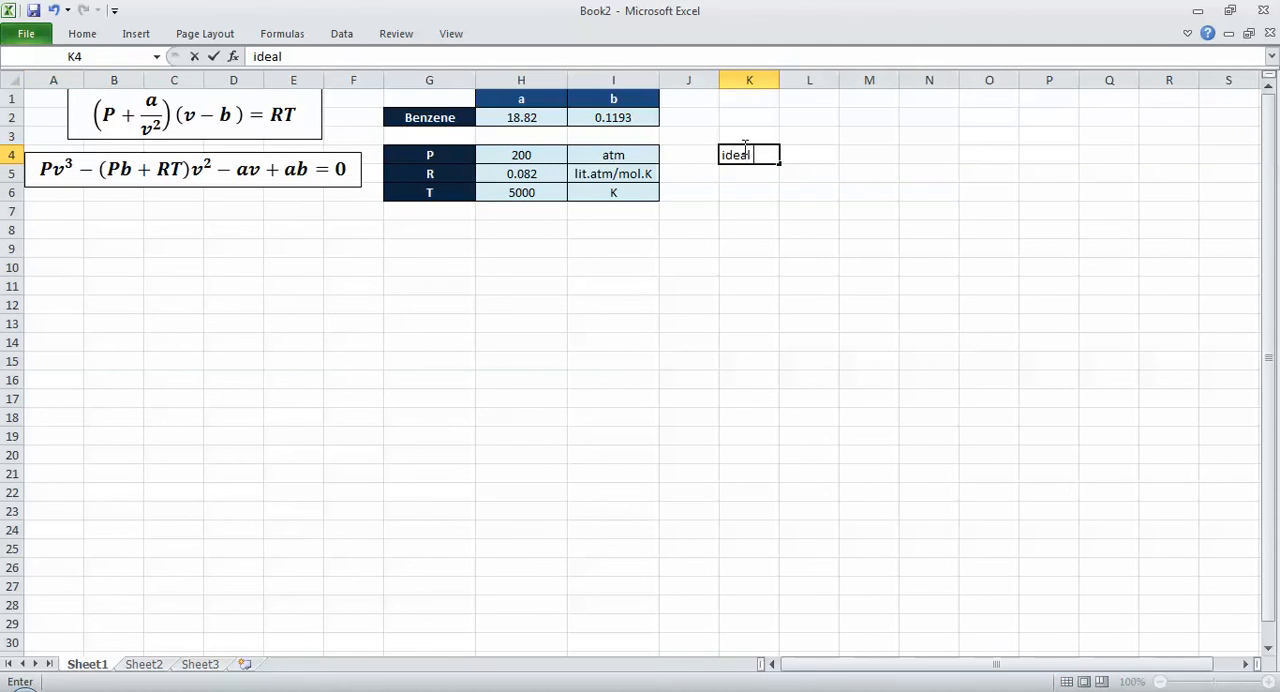
text( gas law)
key(Return)
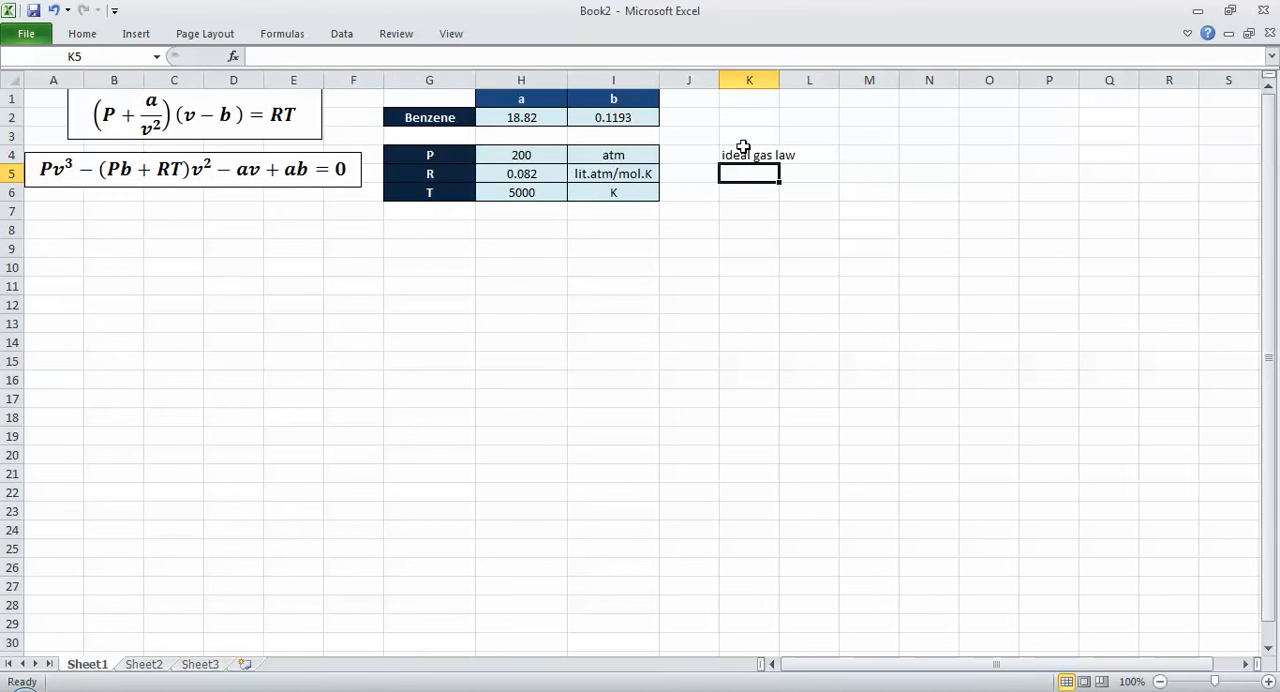
Step: Calculate the ideal gas volume in K5 with the formula =H5*H6/H4
text(=)
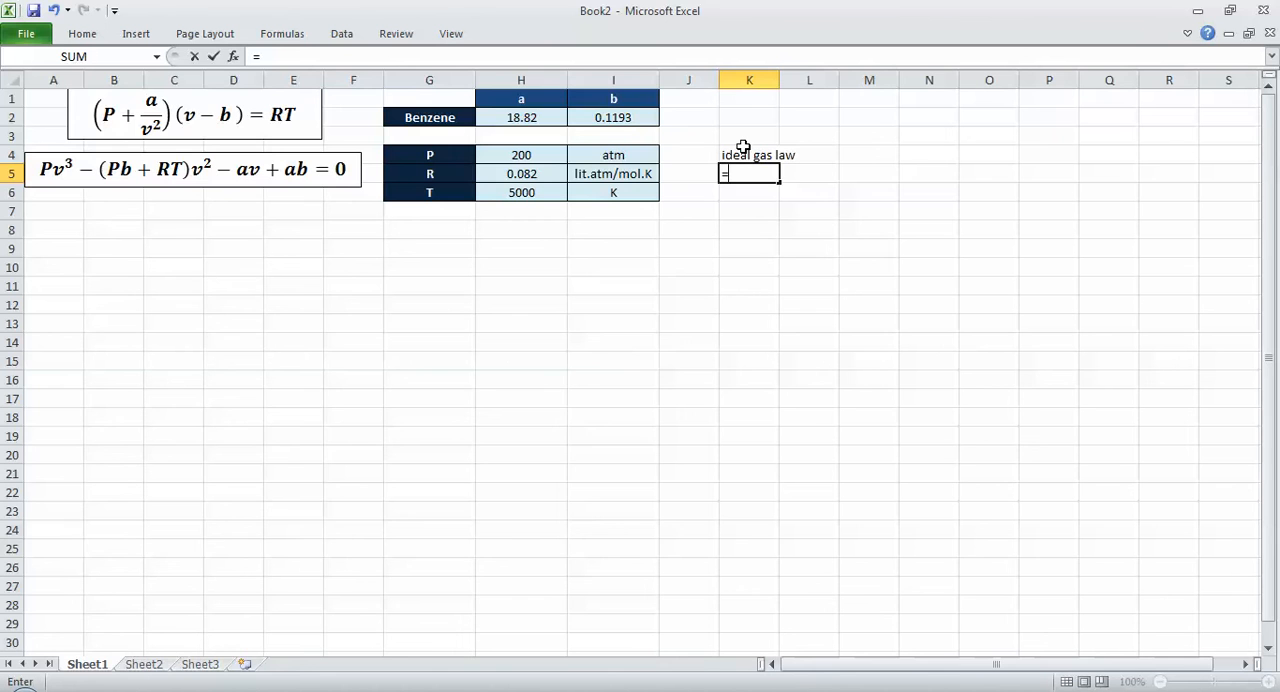
key(Left)
key(Left)
key(Left)
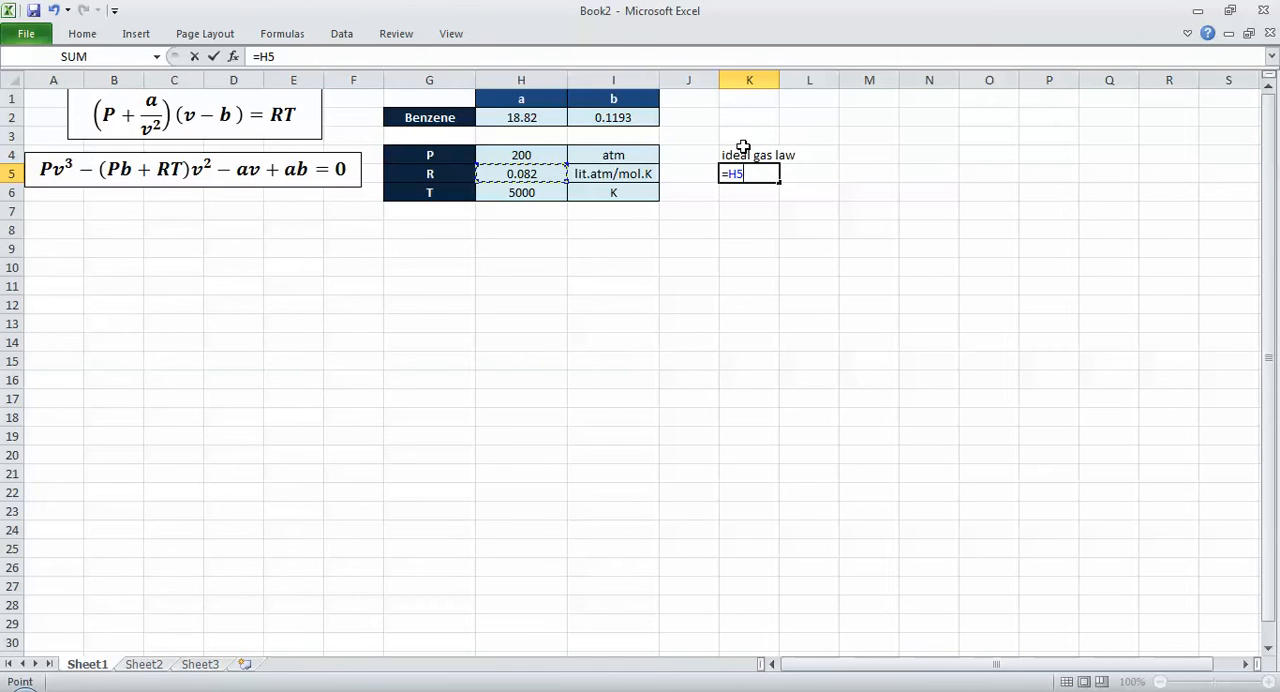
key(Left)
key(Left)
key(Right)
key(Right)
text(*)
key(Left)
key(Left)
key(Left)
key(Down)
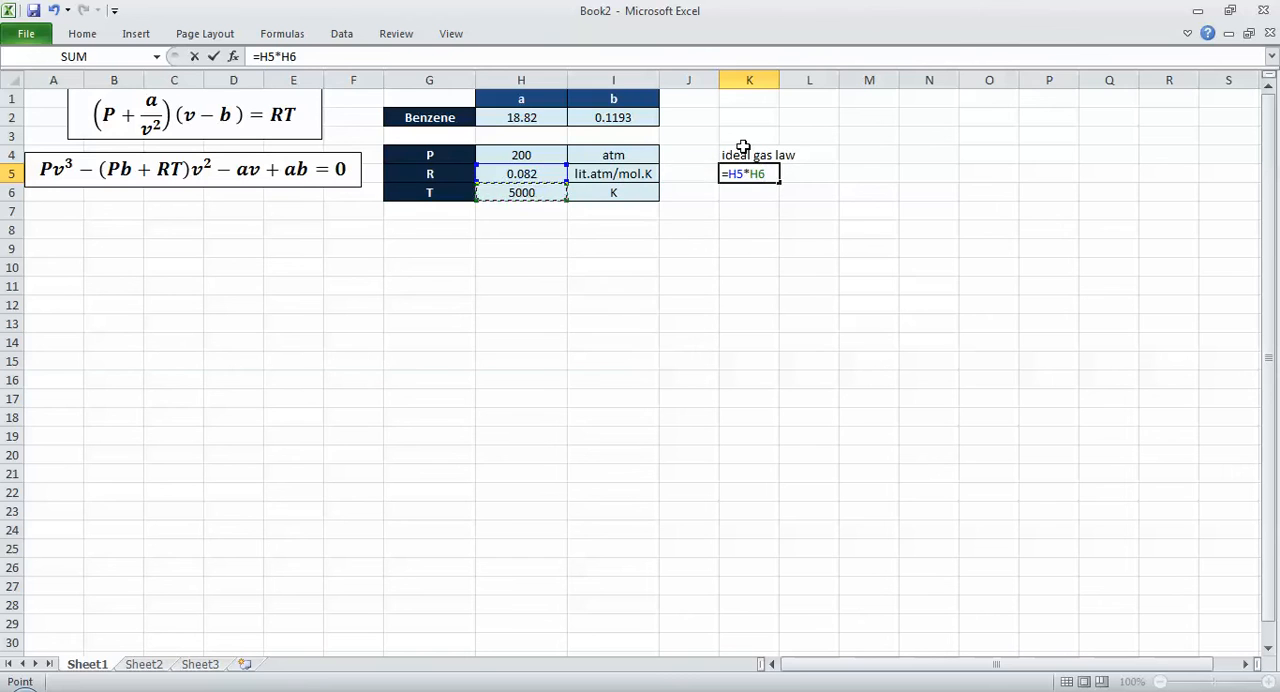
text(/)
key(Left)
key(Left)
key(Left)
key(Up)
key(Return)
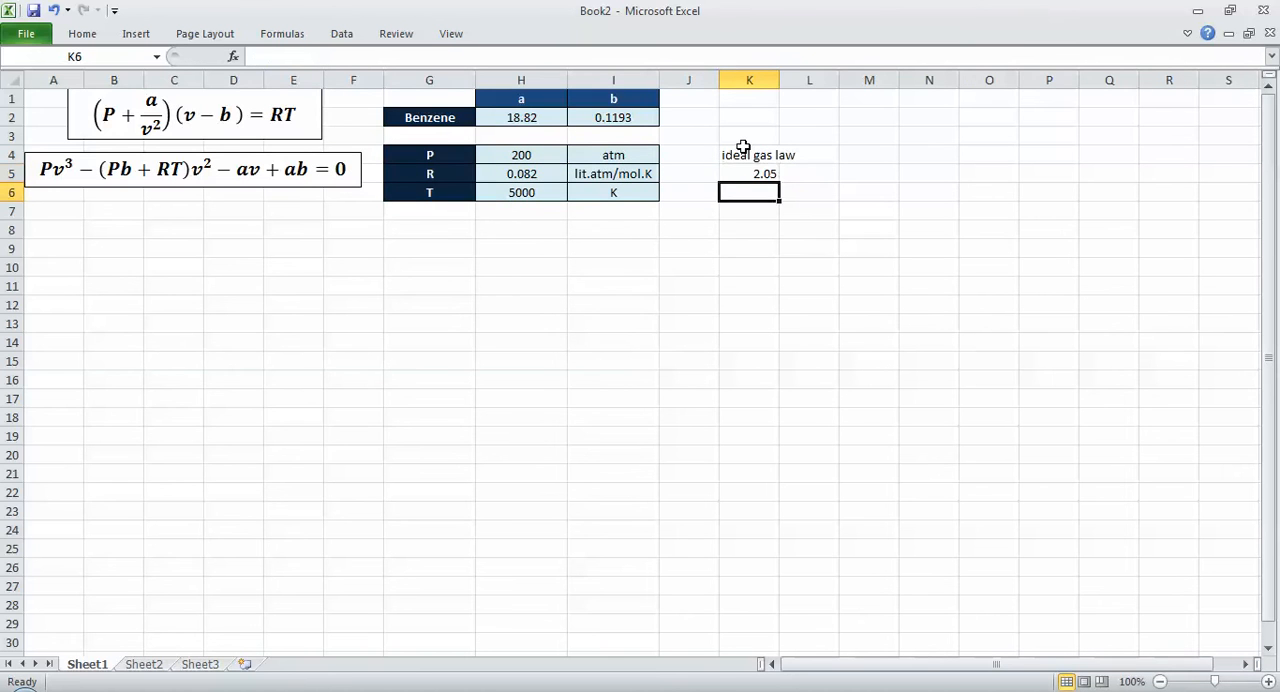
key(Up)
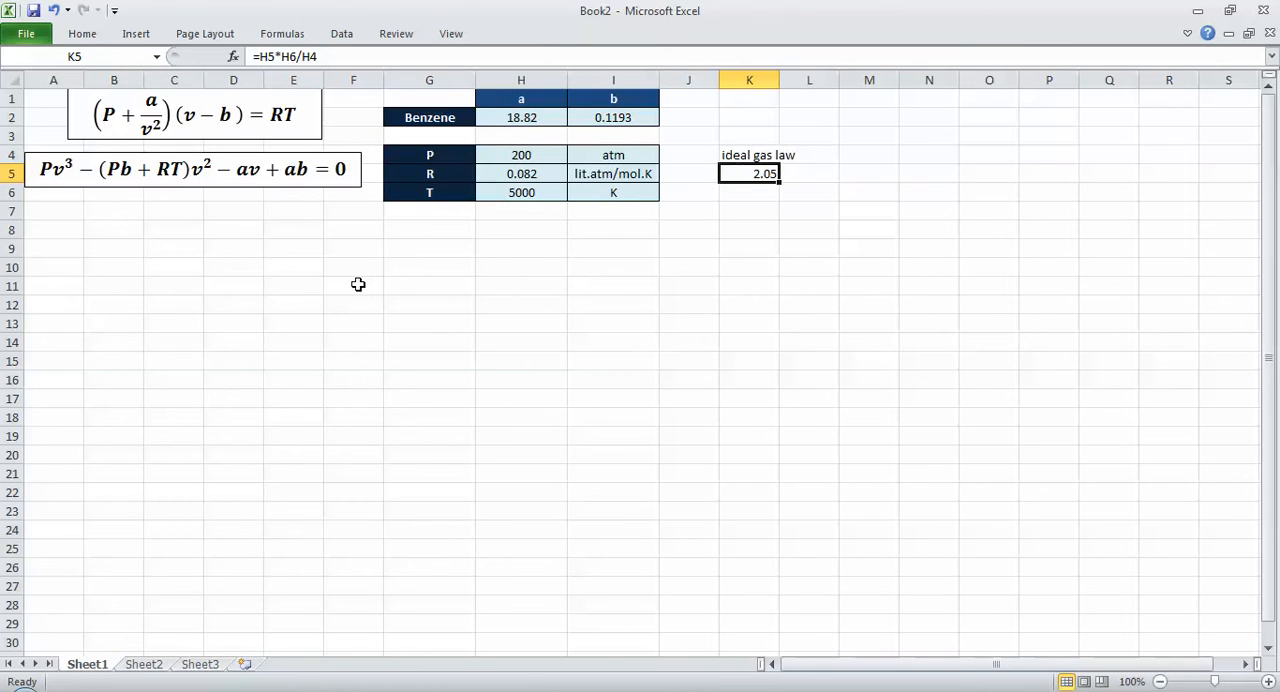
Step: Enter the column headings v in A8 and f(v) in B8, with 0 as the first v value in A9
click(62, 229)
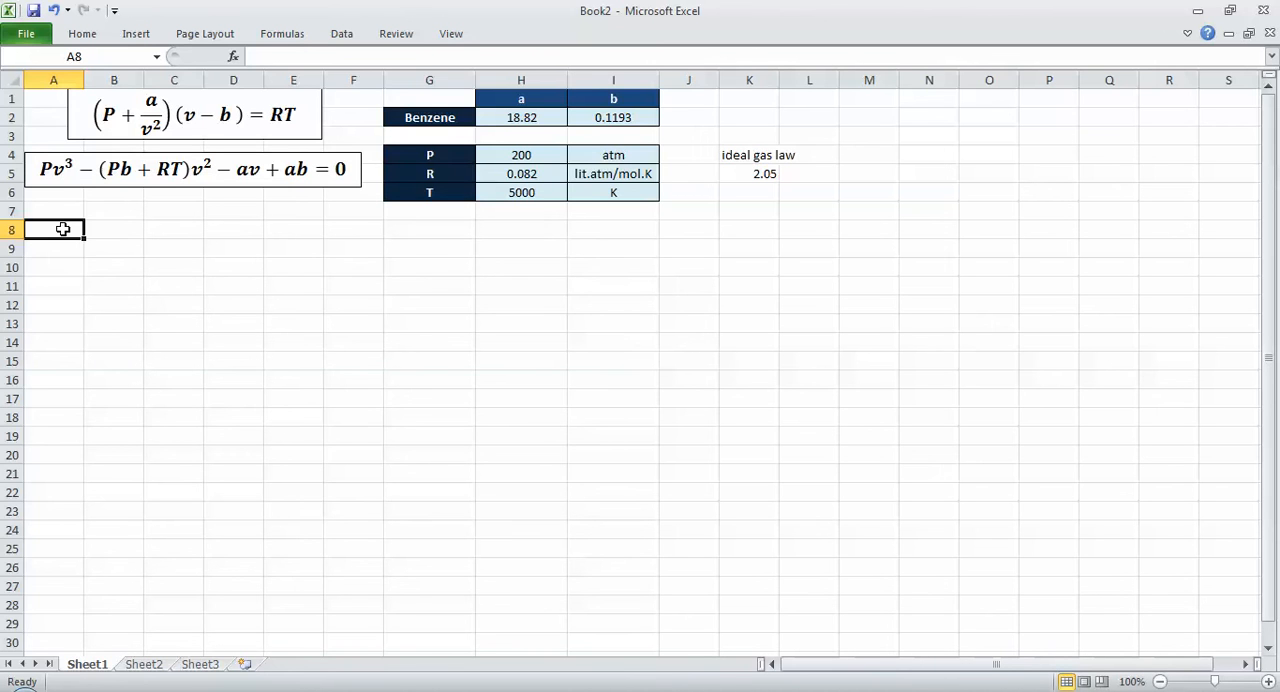
text(v)
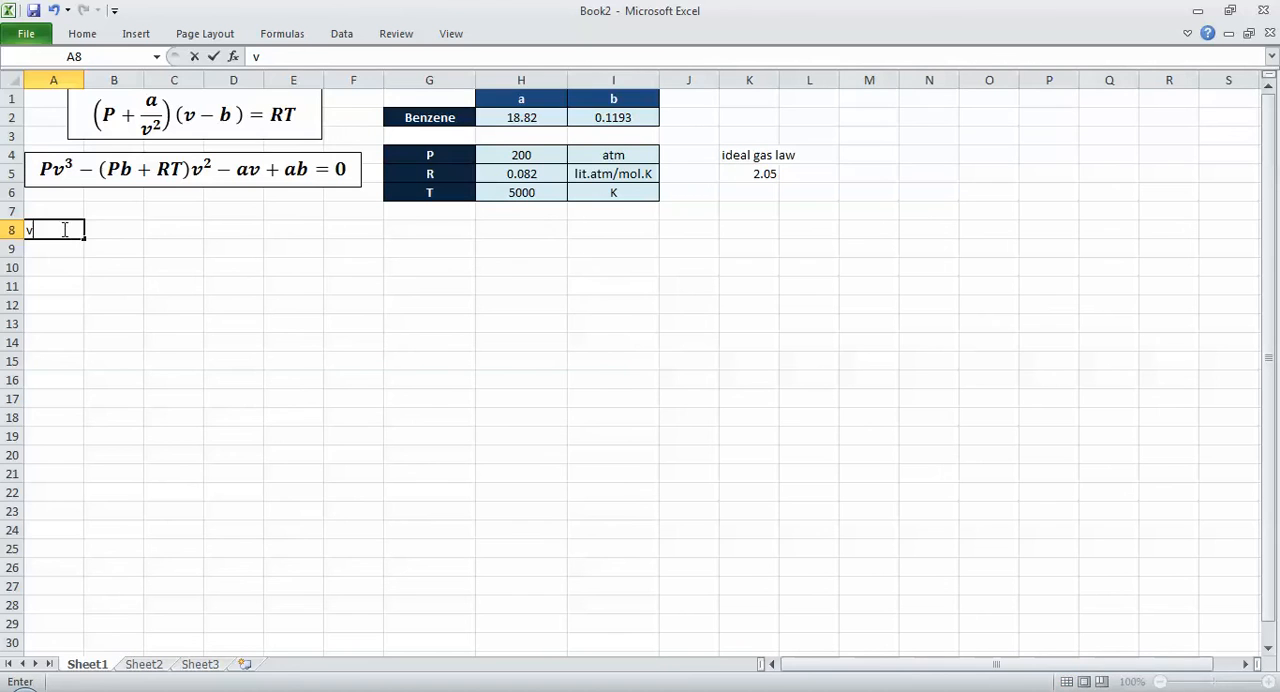
key(Tab)
text(f)
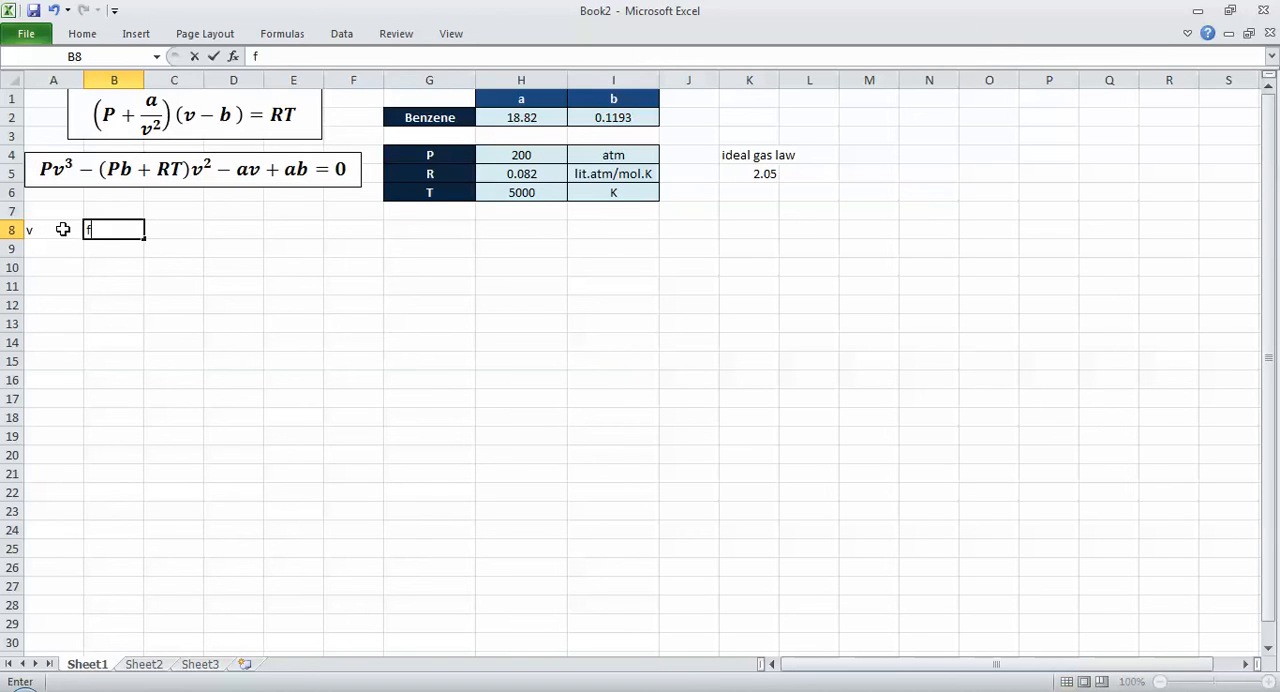
key(BackSpace)
text((f)
key(BackSpace)
key(BackSpace)
text(f9)
key(BackSpace)
text(9)
key(BackSpace)
text((v))
key(Return)
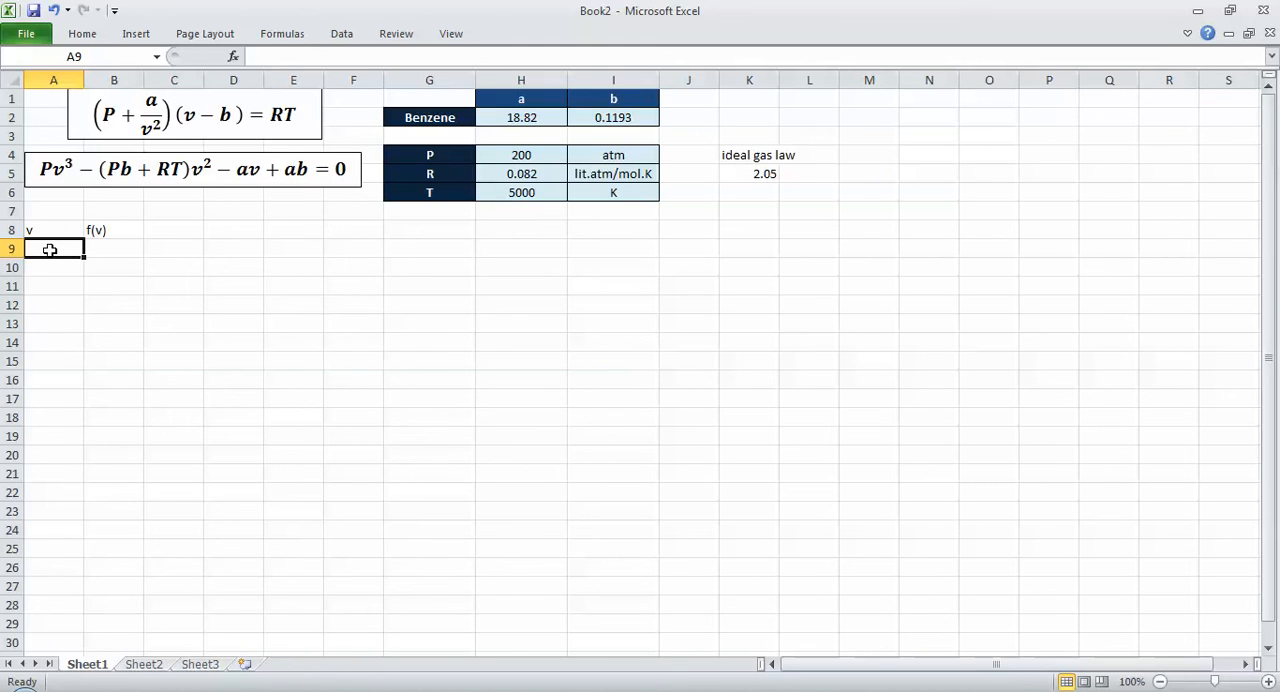
text(0)
key(Return)
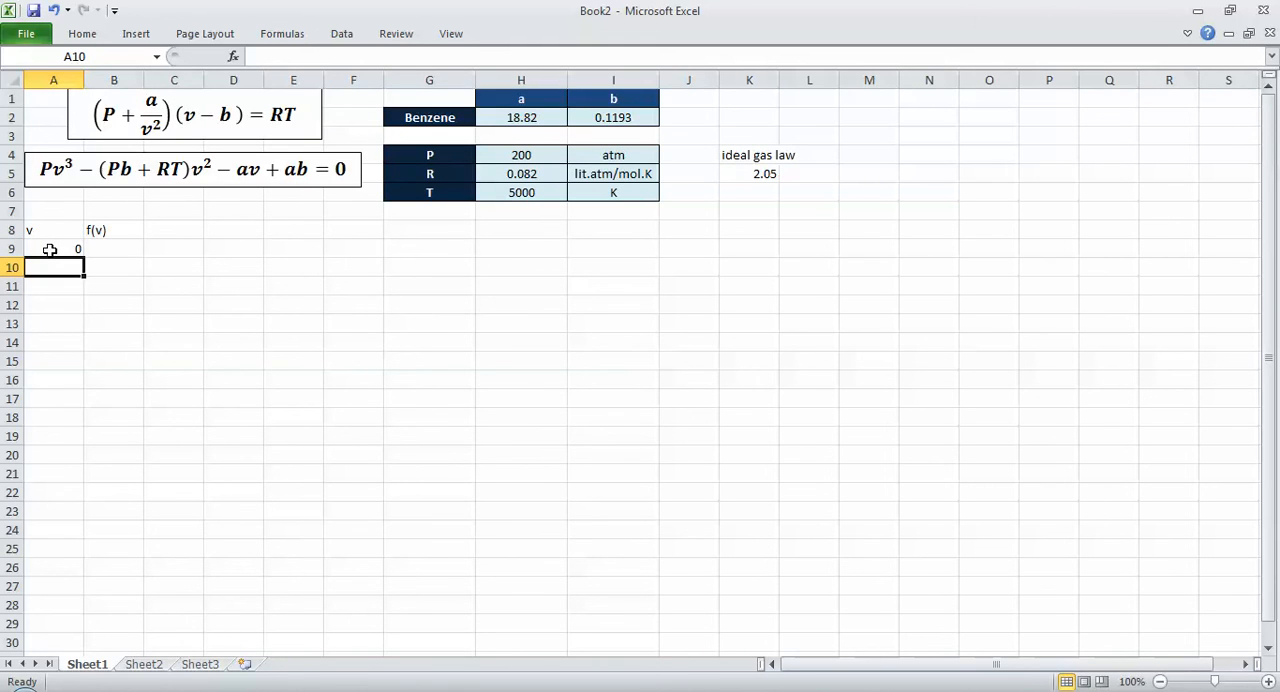
Step: Start the f(v) formula in B9 with the cubic term =$H$4*A9^3
key(Up)
key(Right)
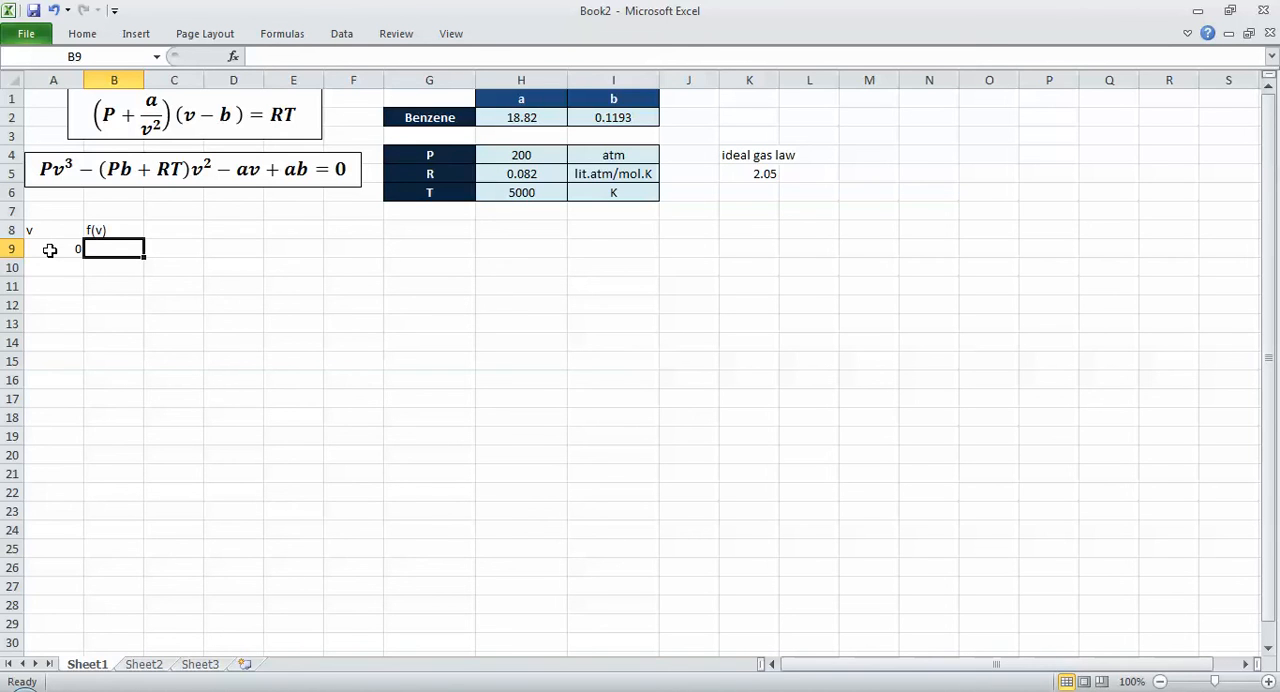
text(=)
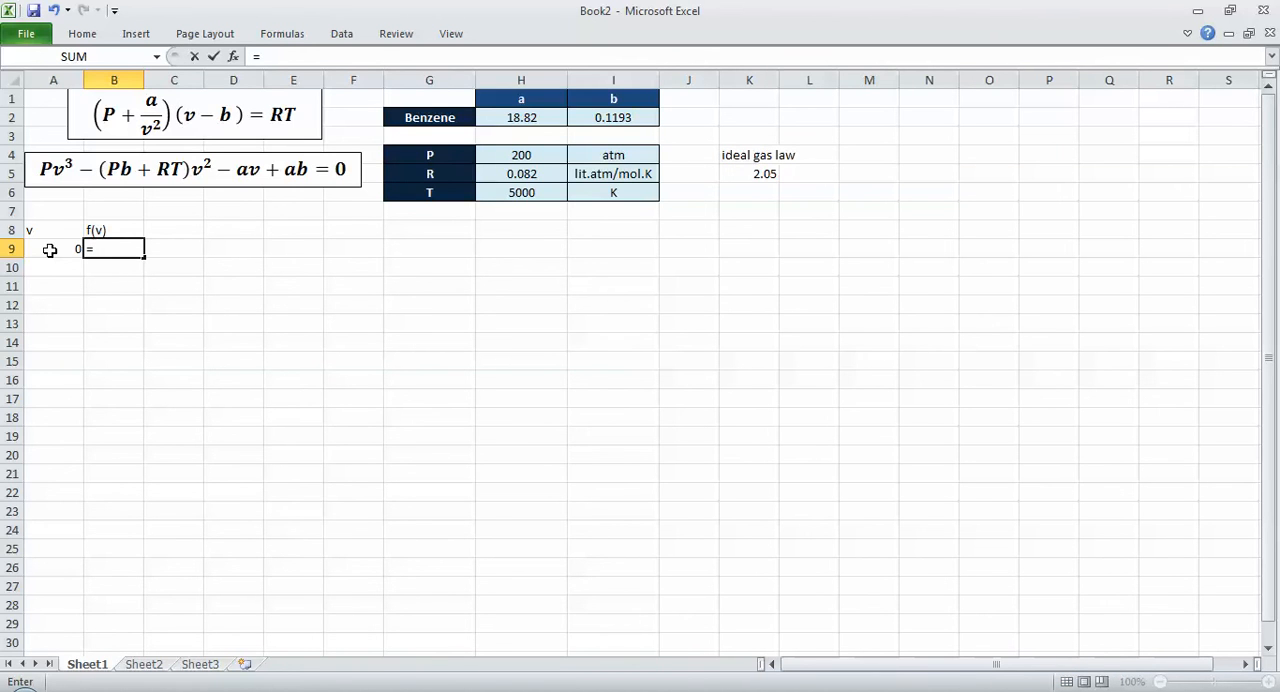
click(496, 157)
key(F4)
text(*)
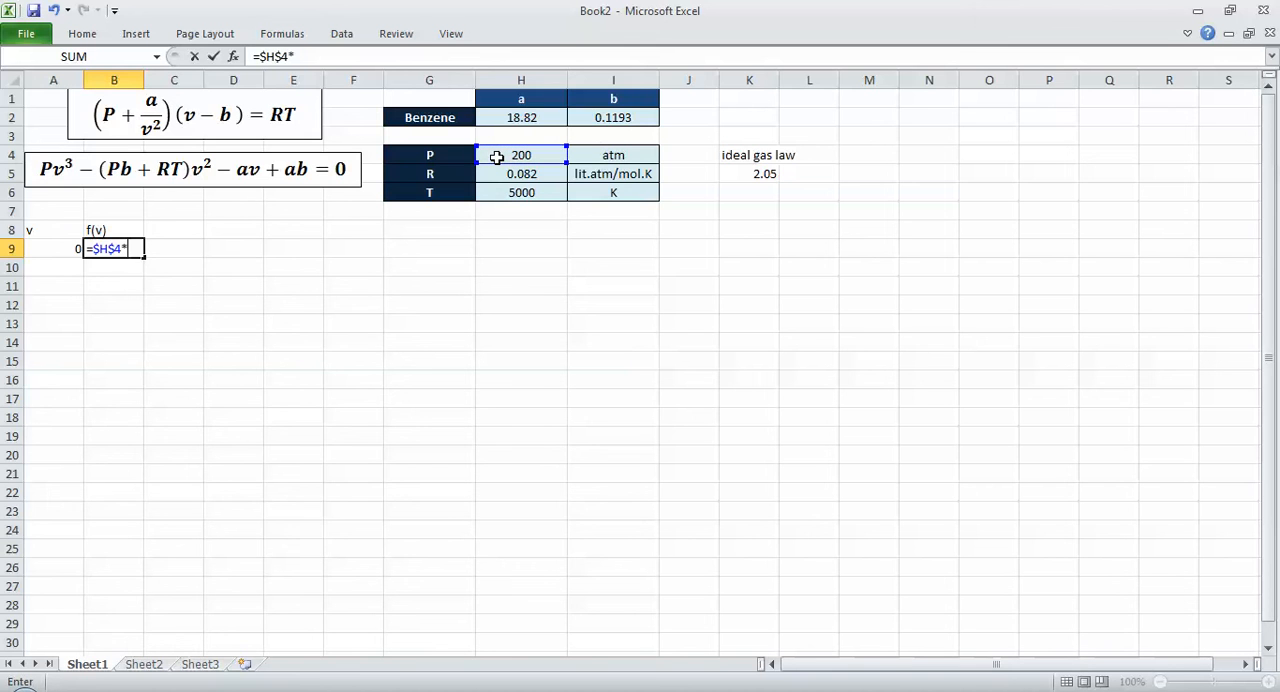
key(Left)
text(^3)
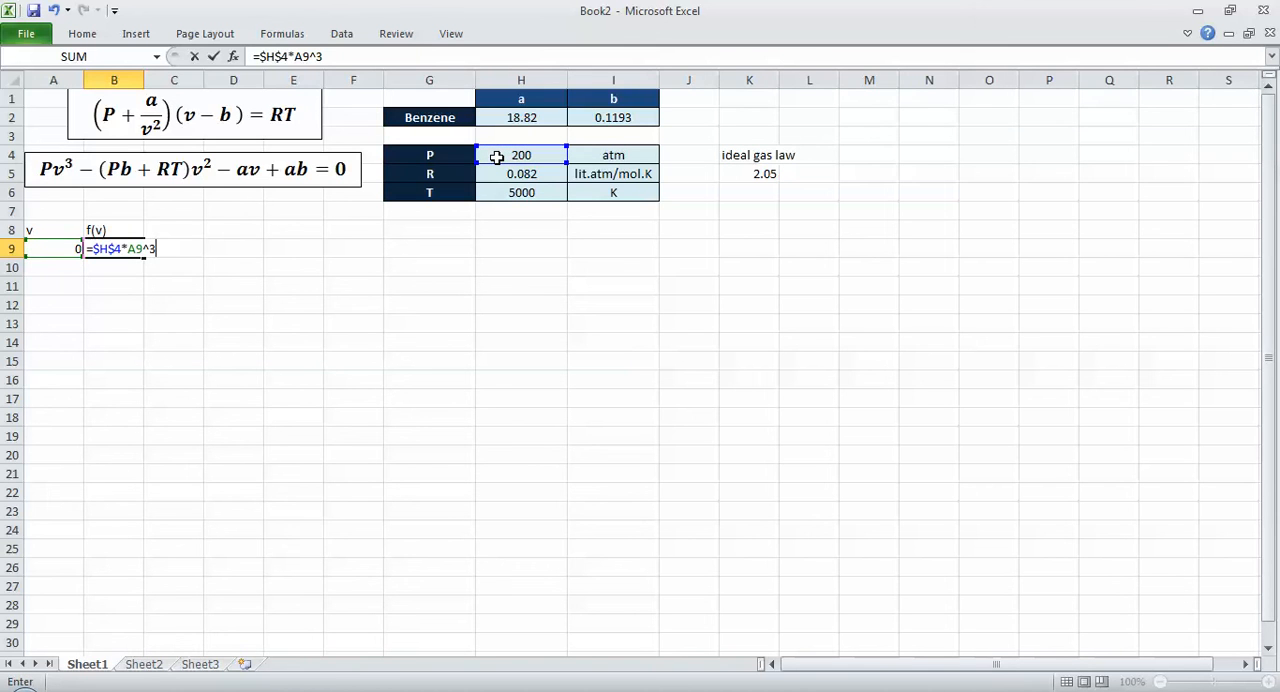
text(-()
Step: Extend the B9 formula with the squared term -($H$4*$I$2+$H$5*$H$6)*A9^2, using absolute references for the constants
click(496, 157)
key(F4)
text(*)
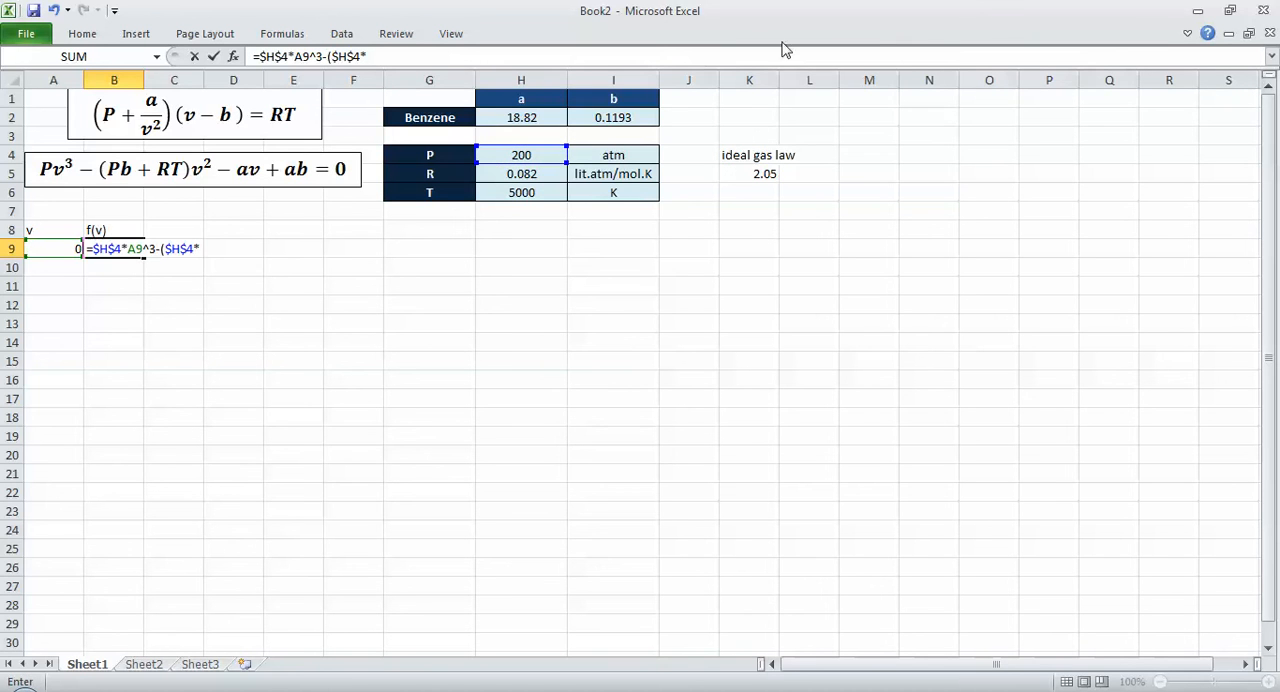
click(651, 114)
key(F4)
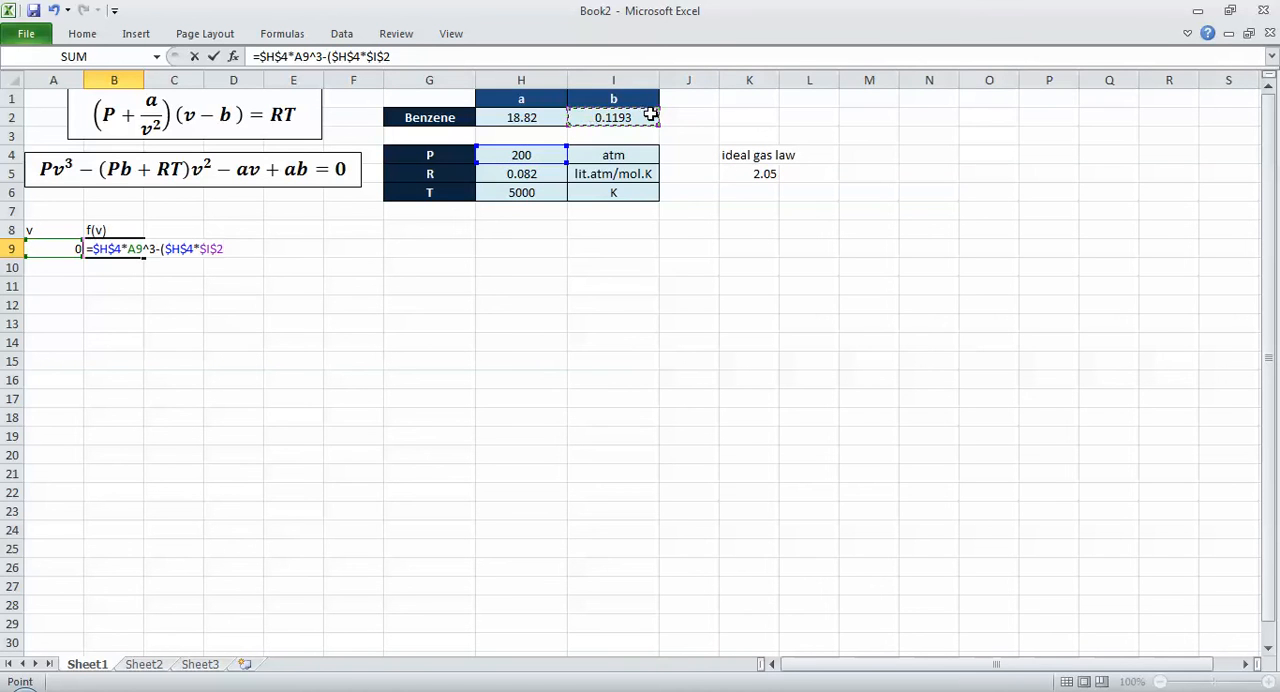
text(+)
click(539, 173)
key(F4)
text(*)
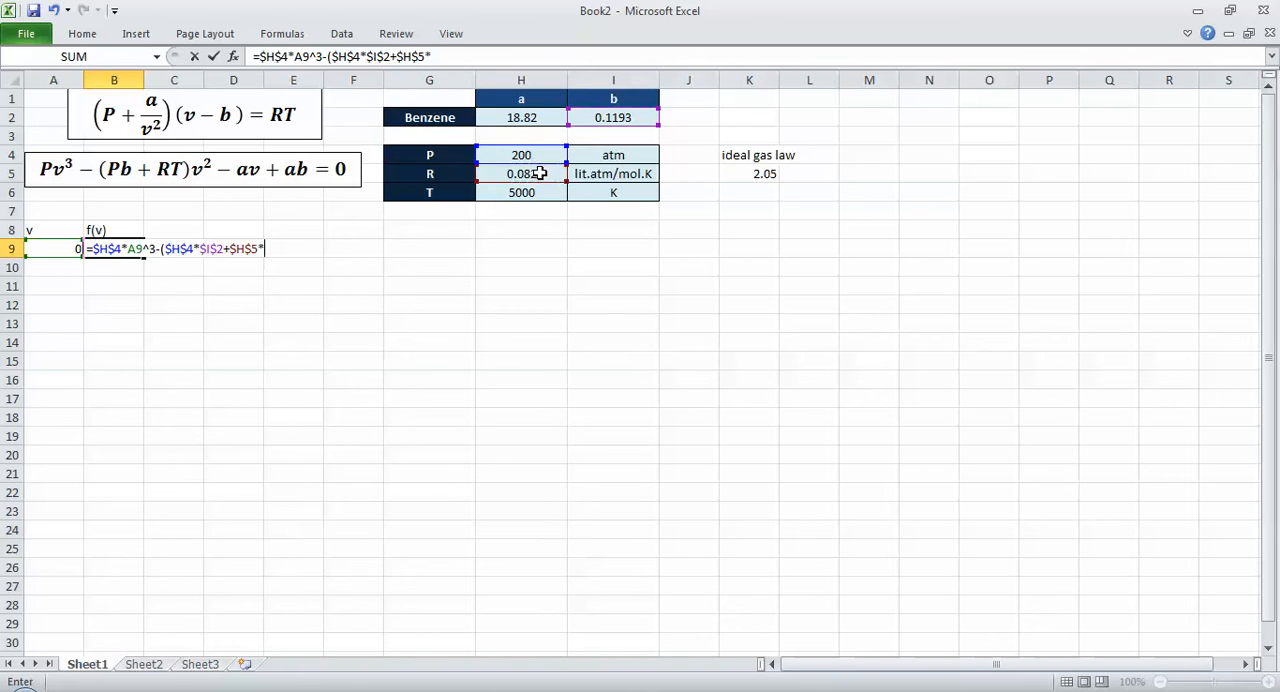
click(518, 194)
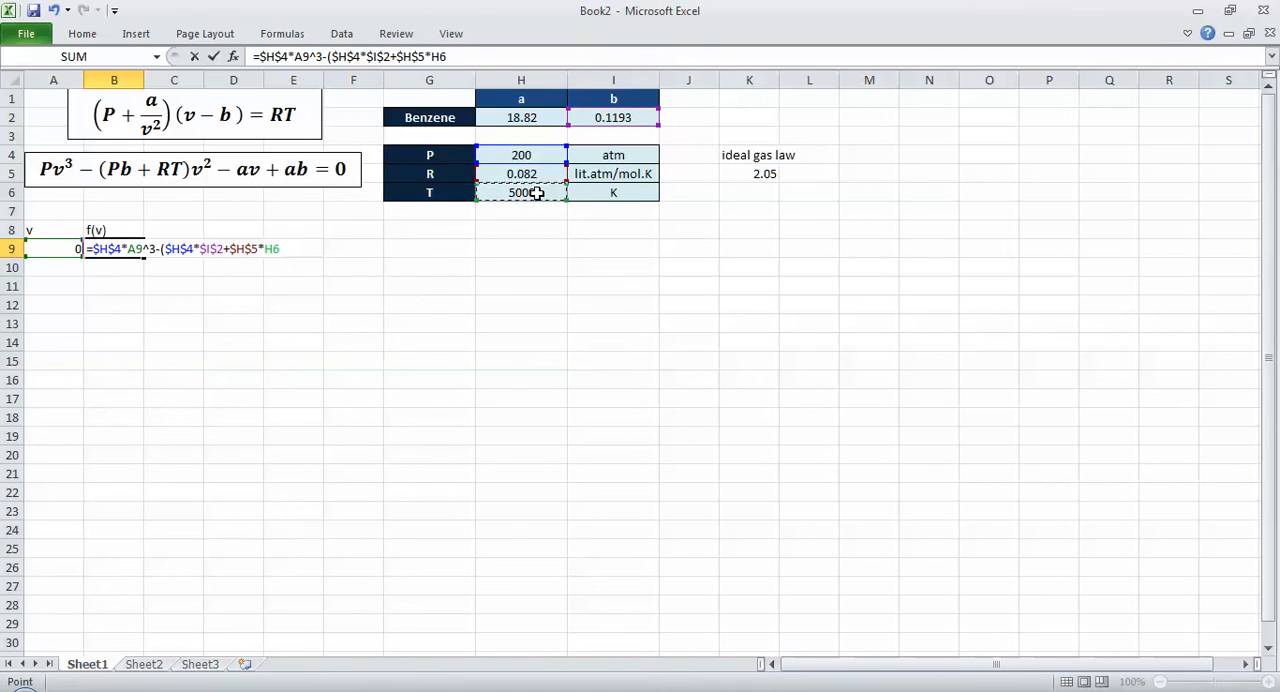
text(4)
key(BackSpace)
key(Return)
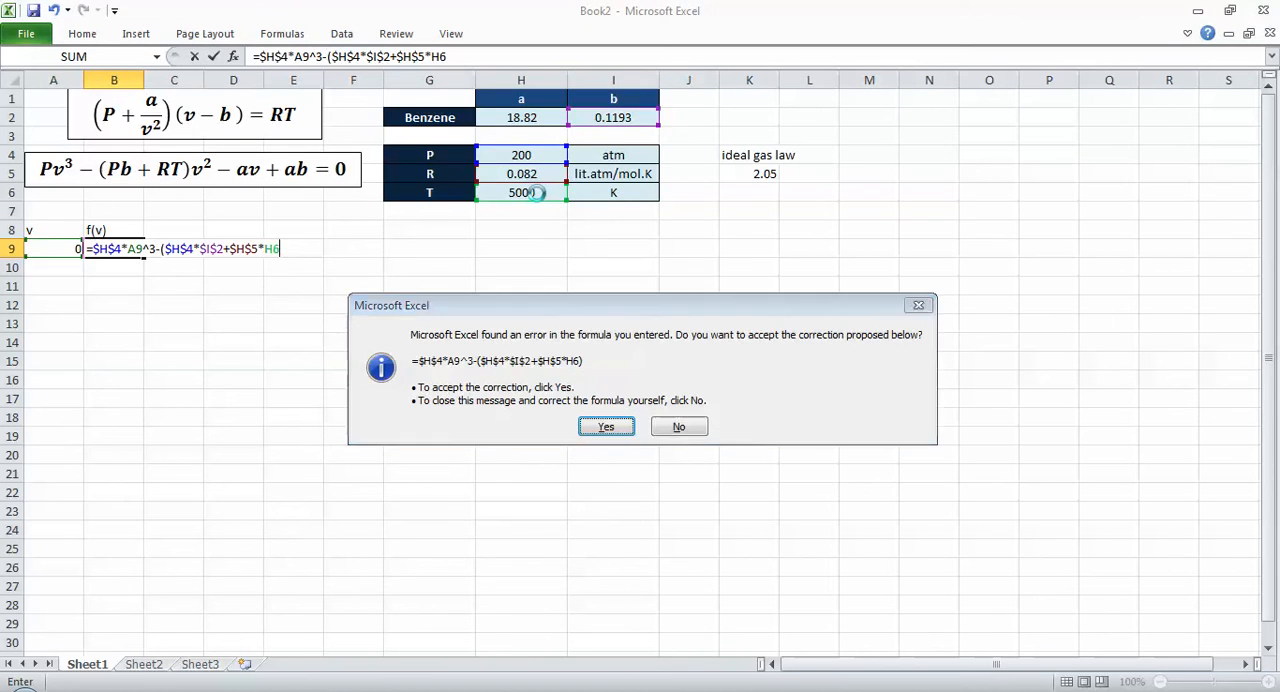
key(n)
key(F4)
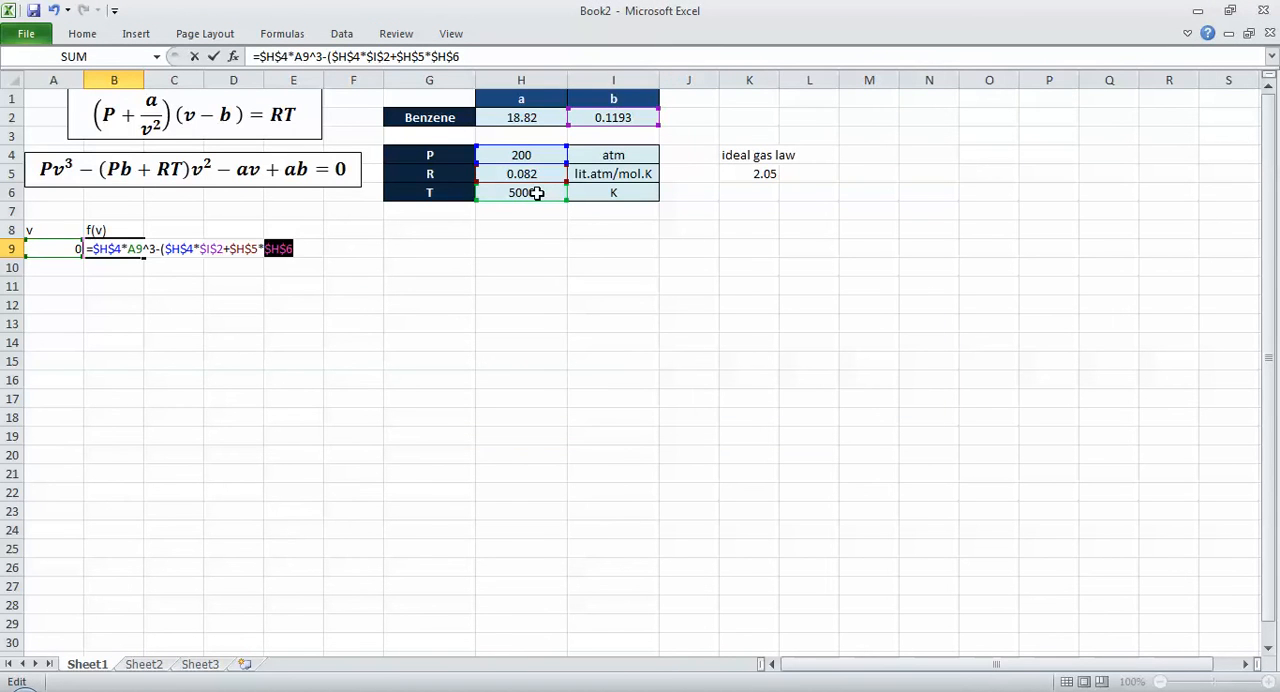
key(Right)
text()*)
text(A9^)
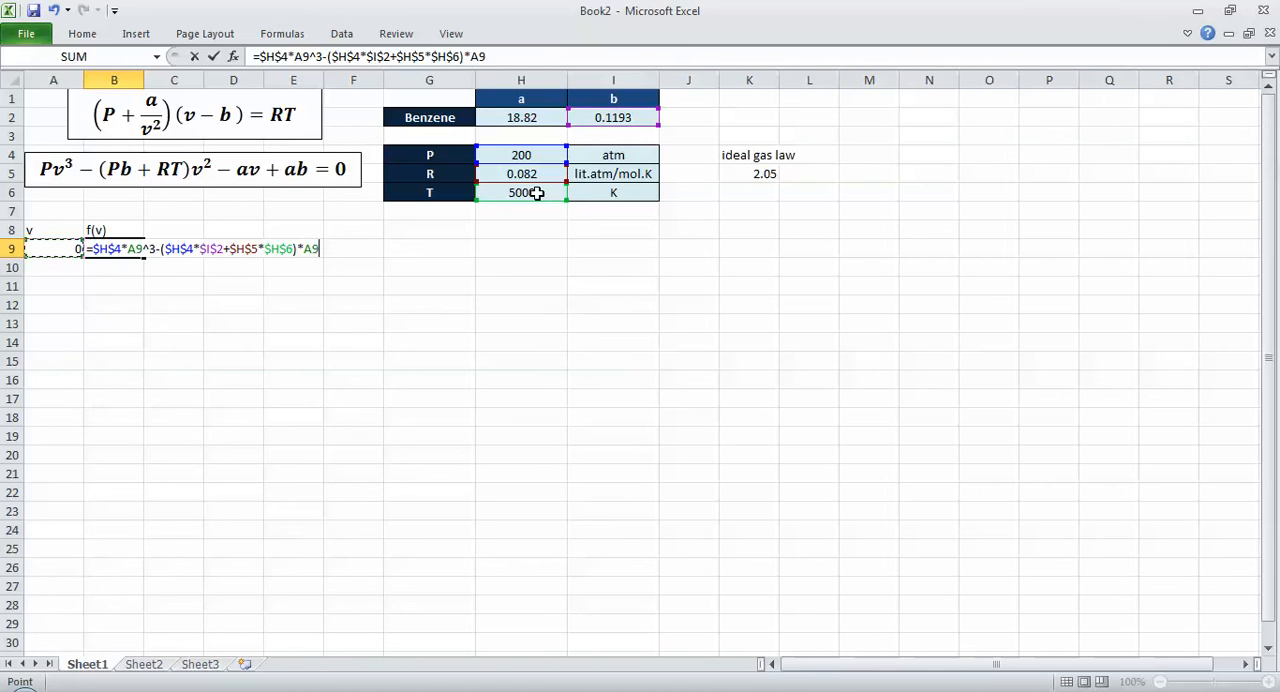
text(2-)
Step: Complete the B9 formula with the last two terms, -$H$2*A9+$H$2*$I$2
click(533, 118)
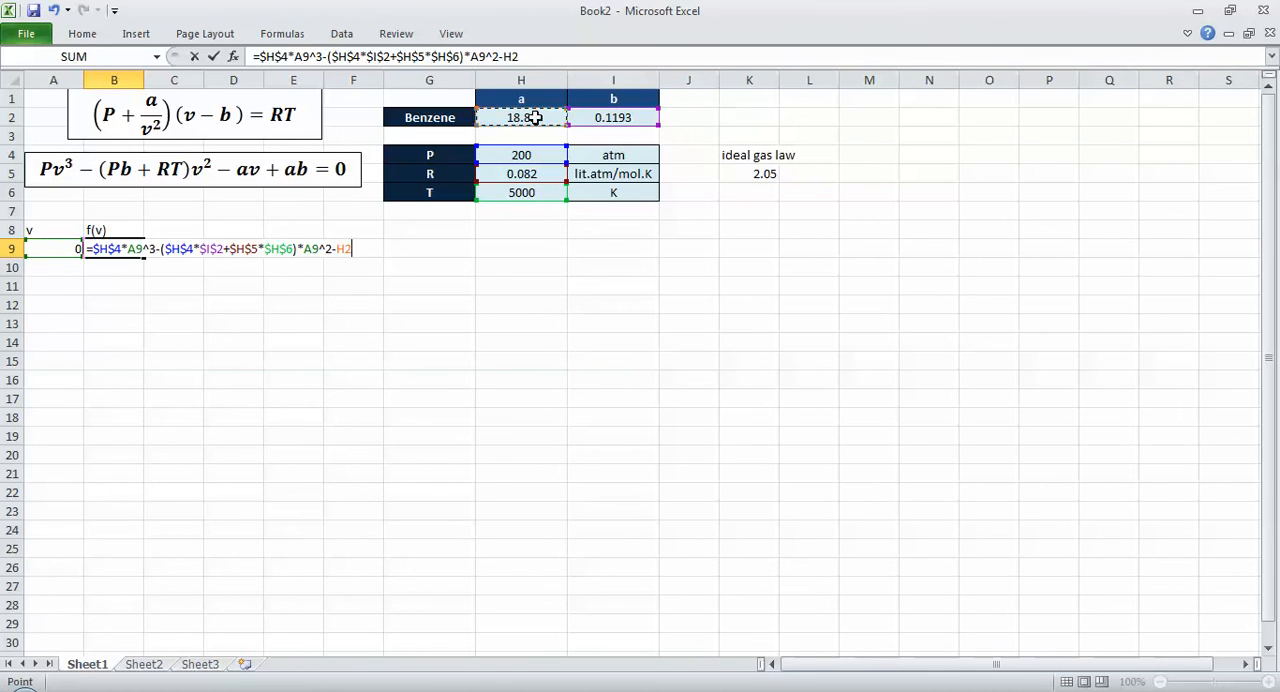
key(F4)
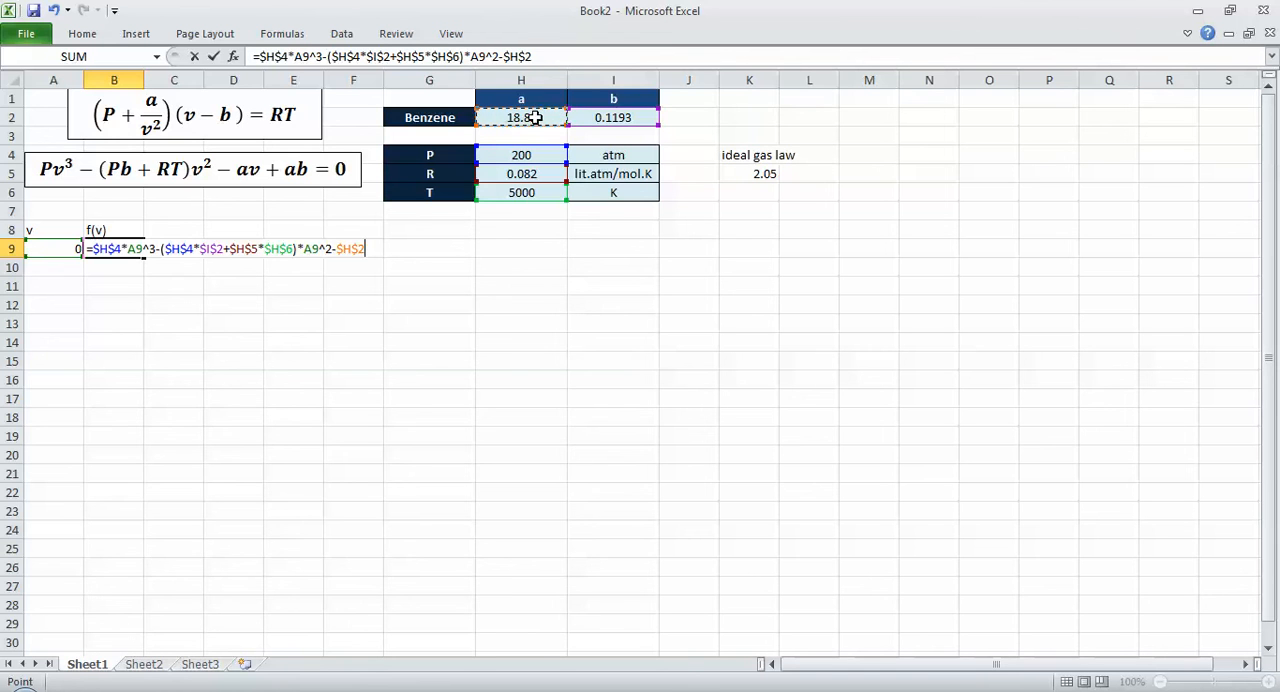
text(*)
key(Left)
text(+)
click(536, 117)
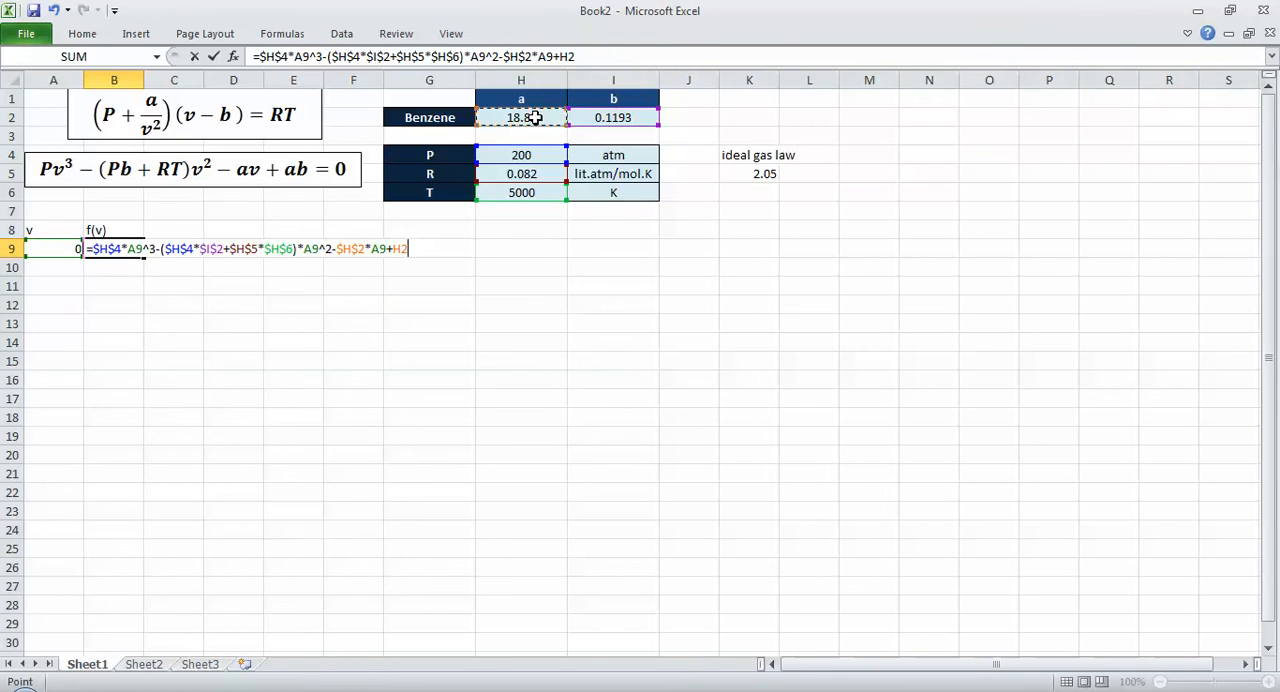
key(F4)
text(*)
click(592, 116)
key(F4)
key(Return)
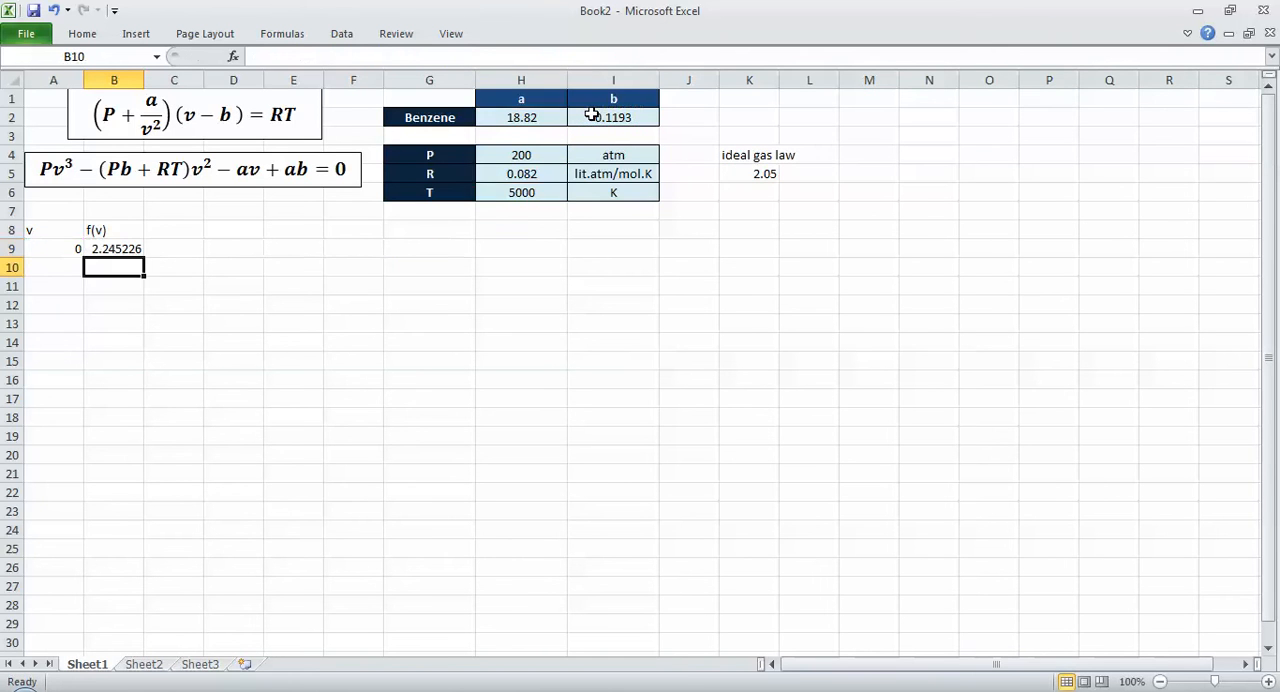
key(Up)
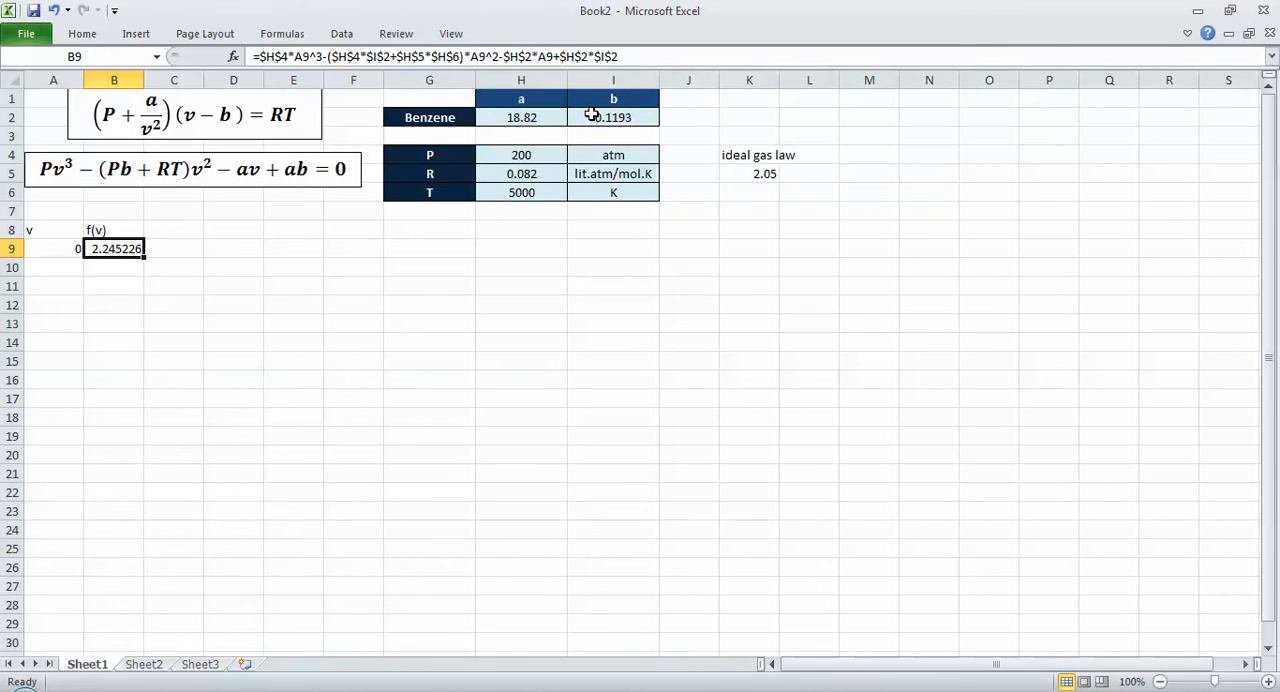
Step: Enter 0.5 in A10 as the second v value
key(Left)
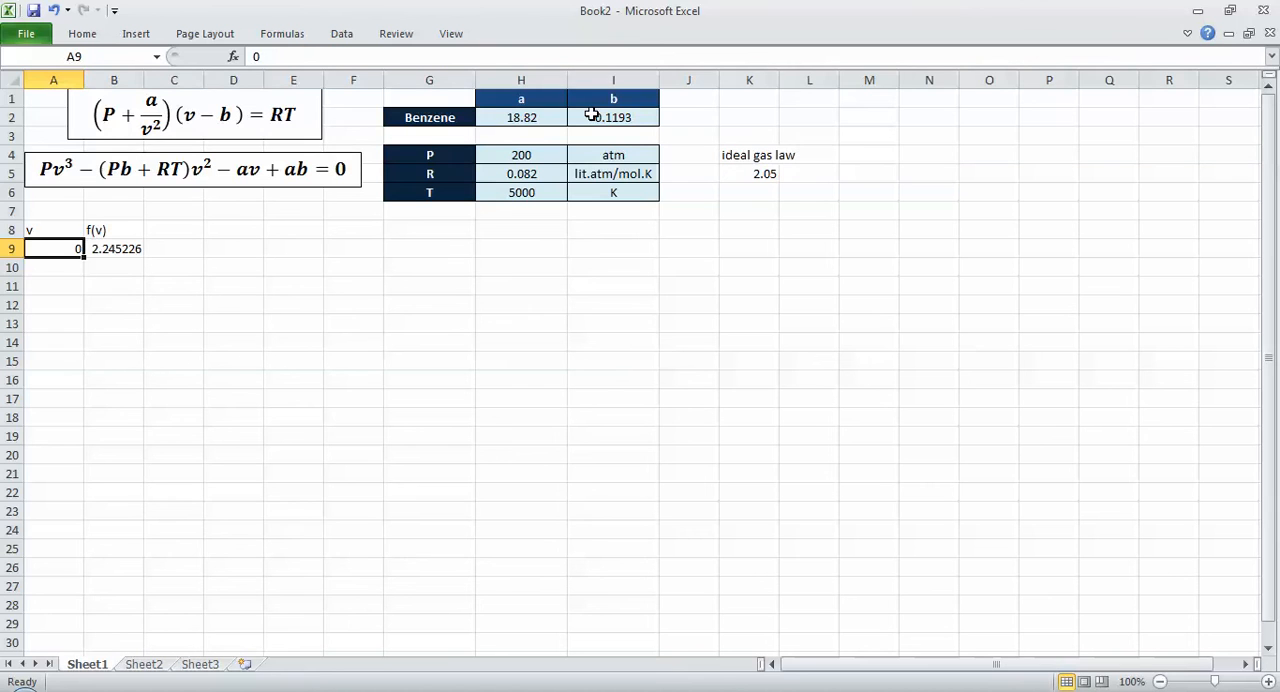
key(Down)
text(0.5)
key(Return)
key(Up)
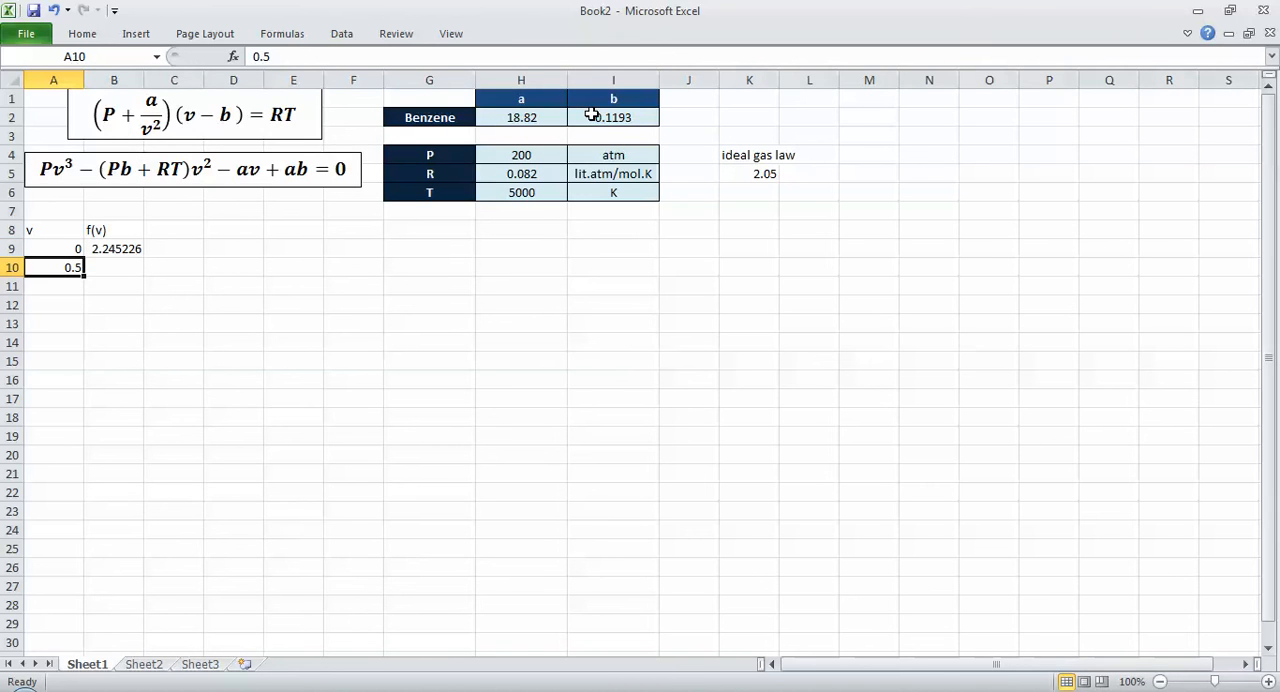
Step: Fill the f(v) formula and the v series in 0.5 increments down to row 19, ending at v = 5
key(Up)
key(Right)
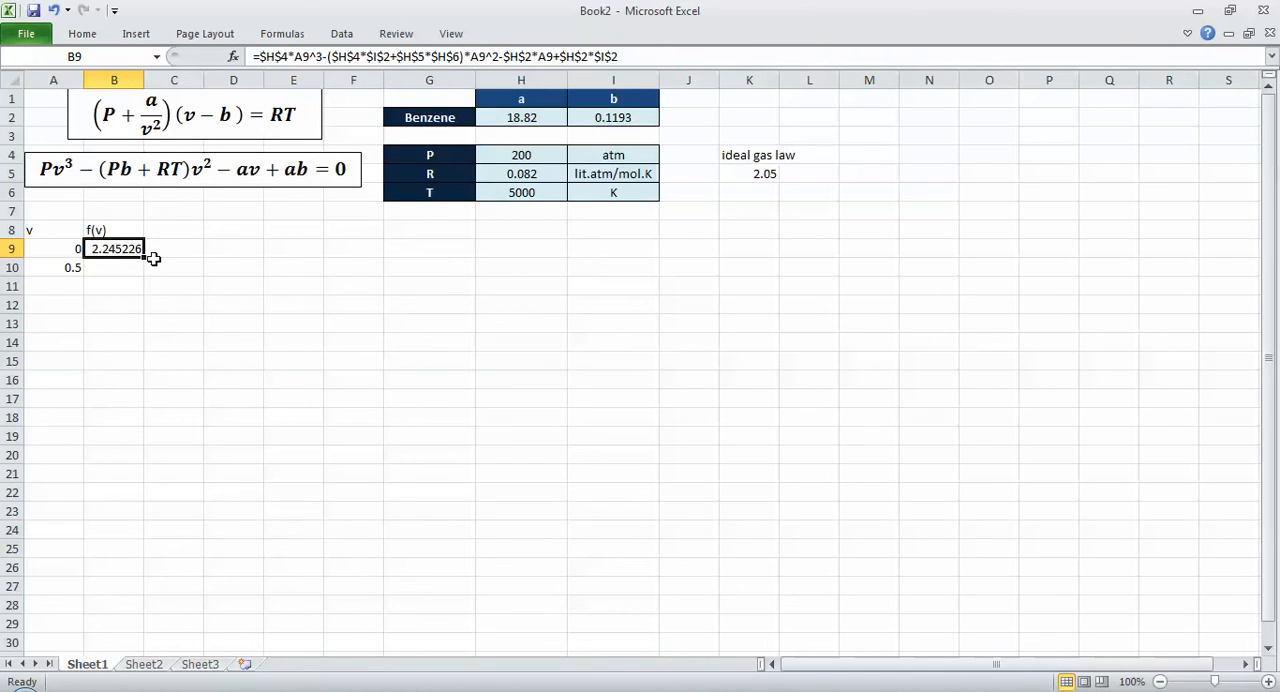
drag(146, 259, 72, 266)
drag(141, 362, 137, 440)
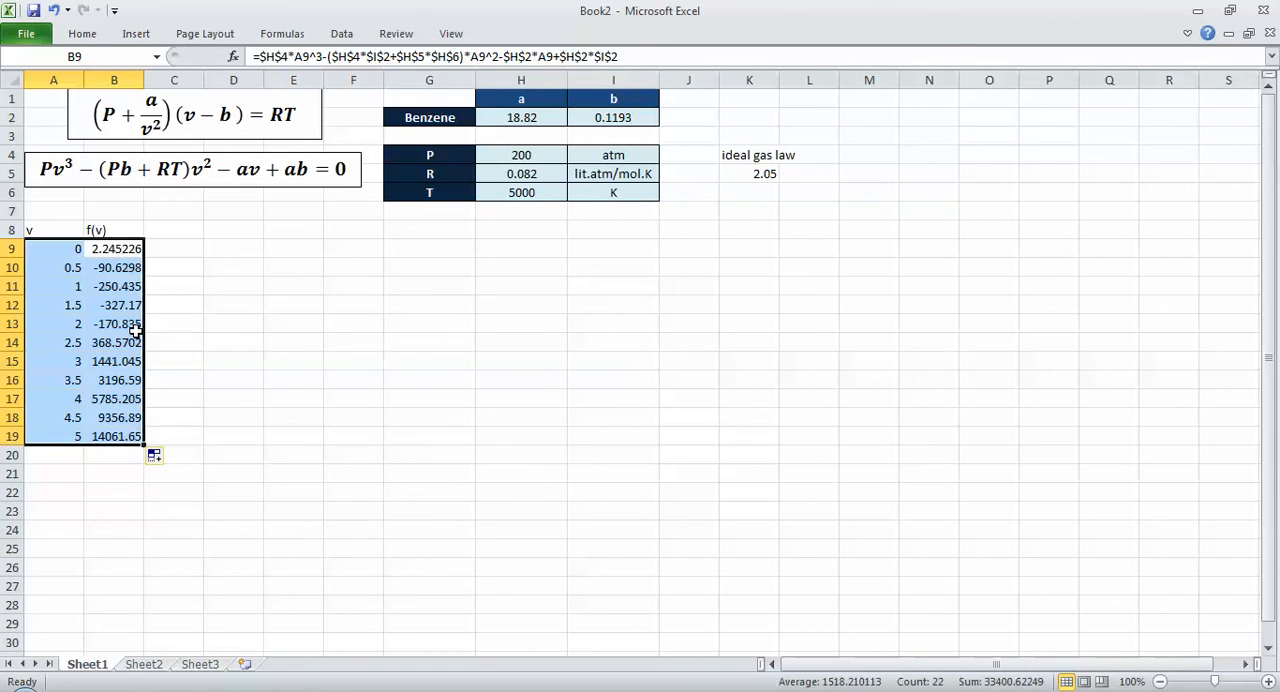
click(147, 283)
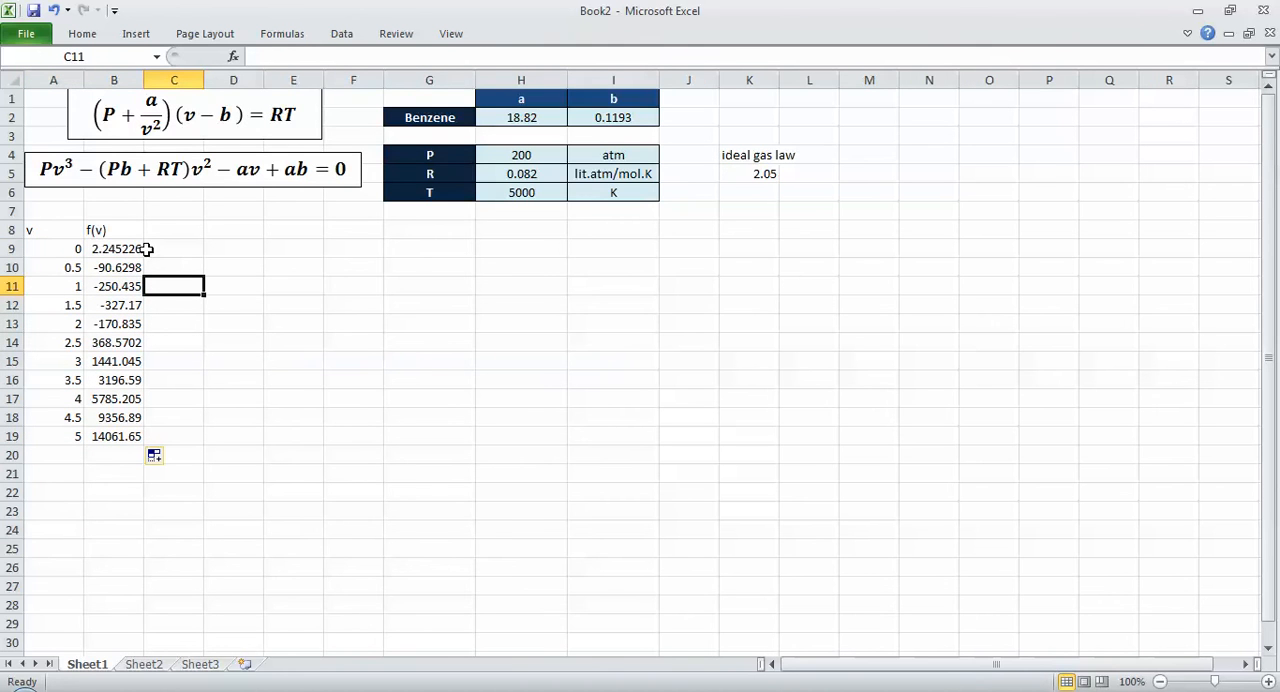
click(169, 261)
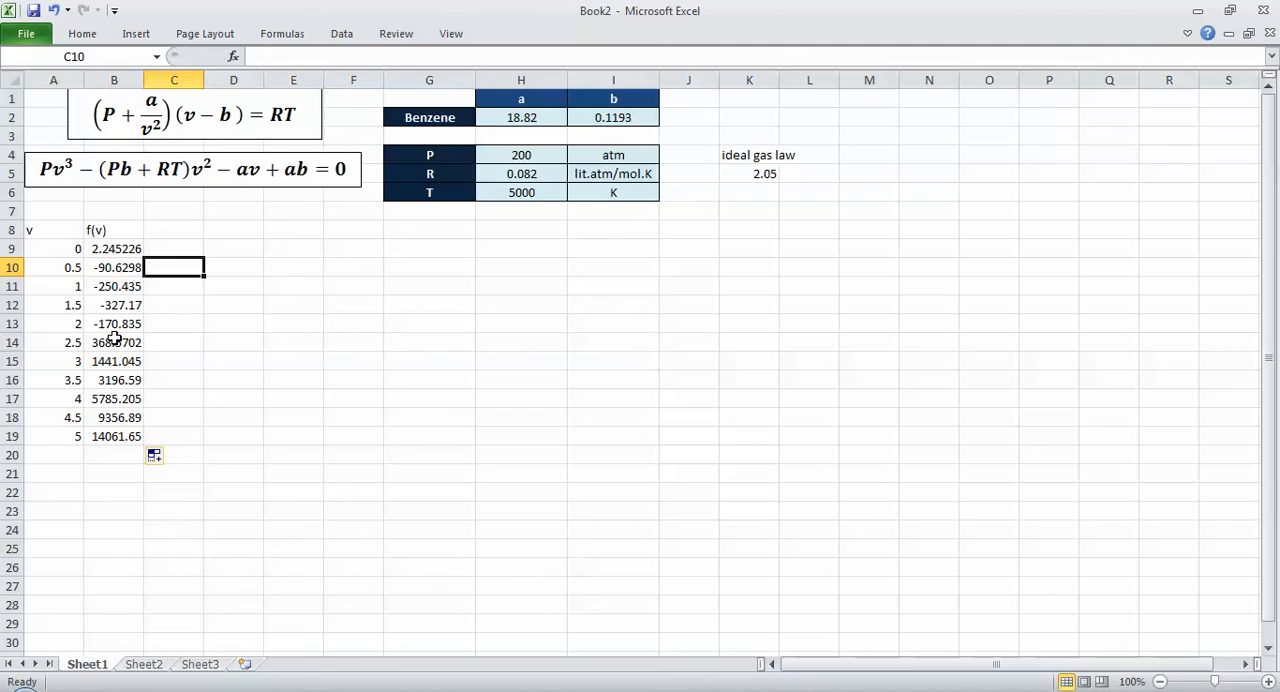
Step: Add the column heading Root? in C8 beside the f(v) heading
key(Up)
key(Up)
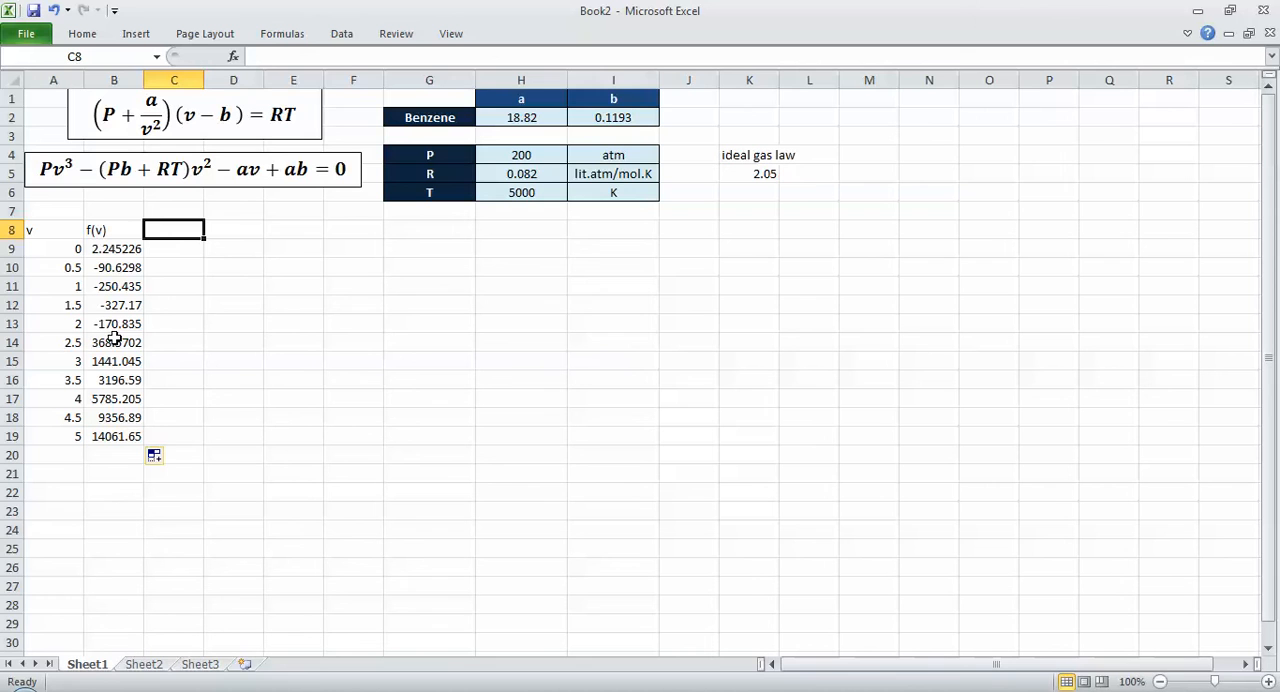
text(Ro)
key(Return)
key(Return)
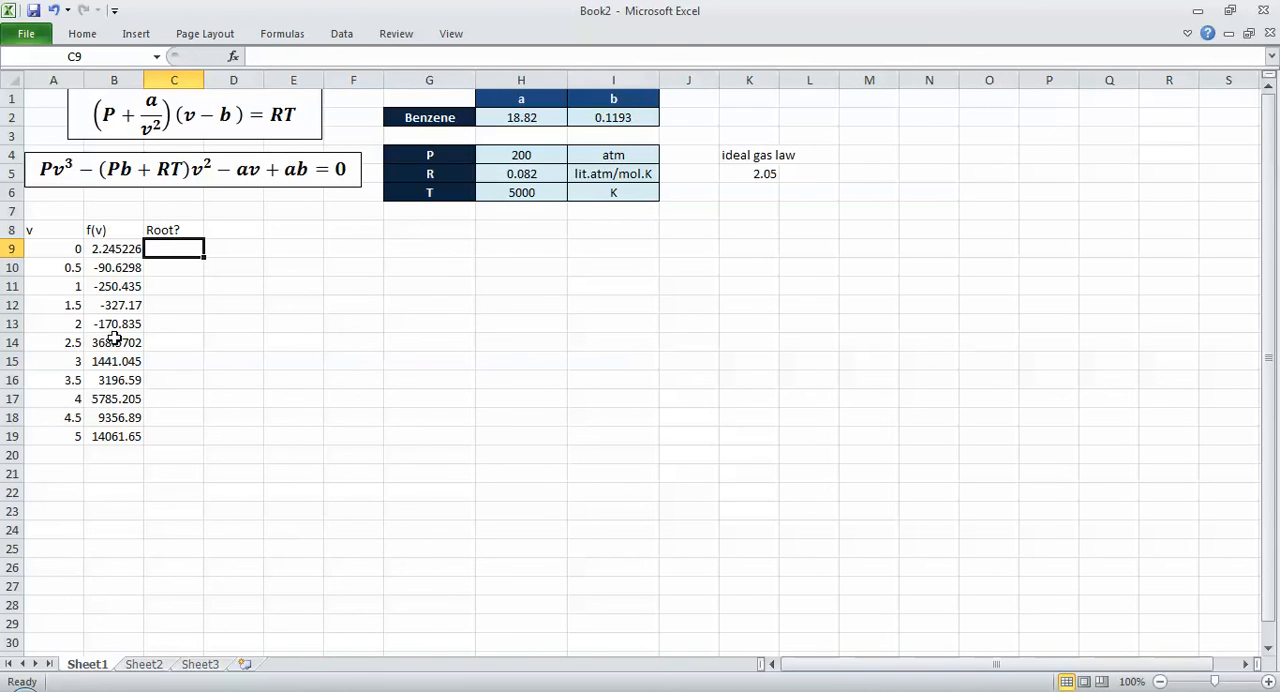
Step: Enter =B9*B10 in C10 to multiply consecutive f(v) values, and fill it down to C19
text(=)
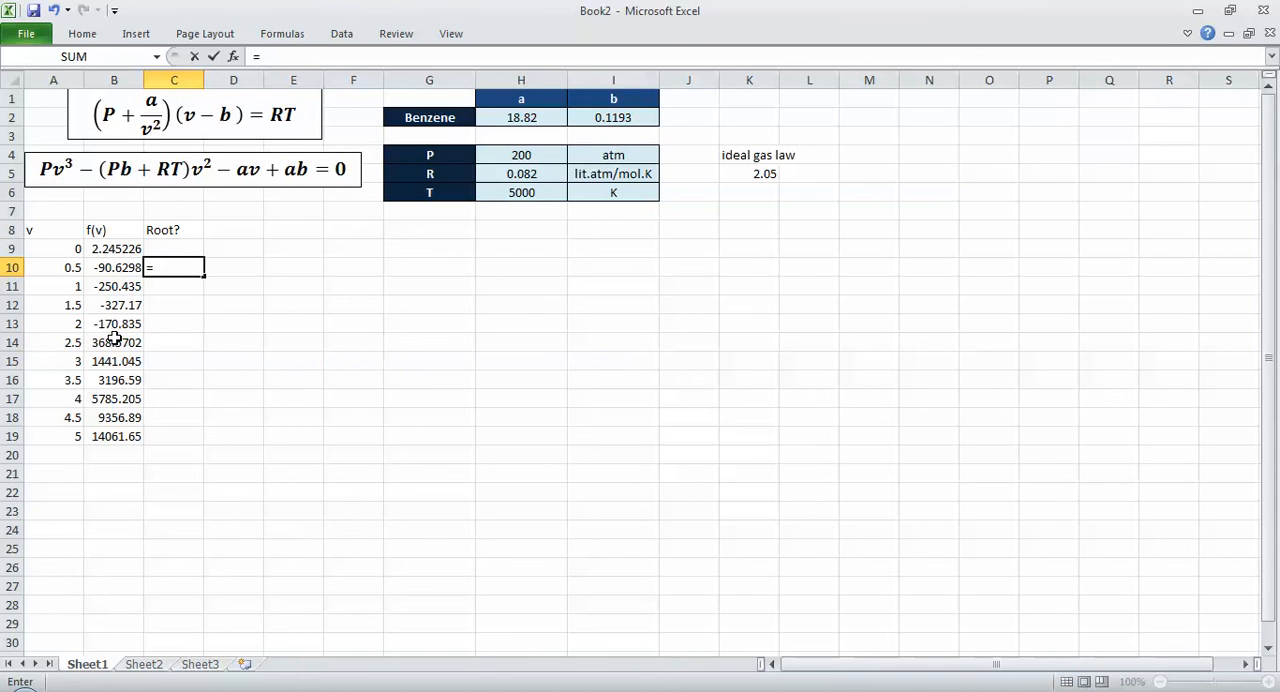
key(Left)
key(Up)
text(*)
key(Left)
key(Return)
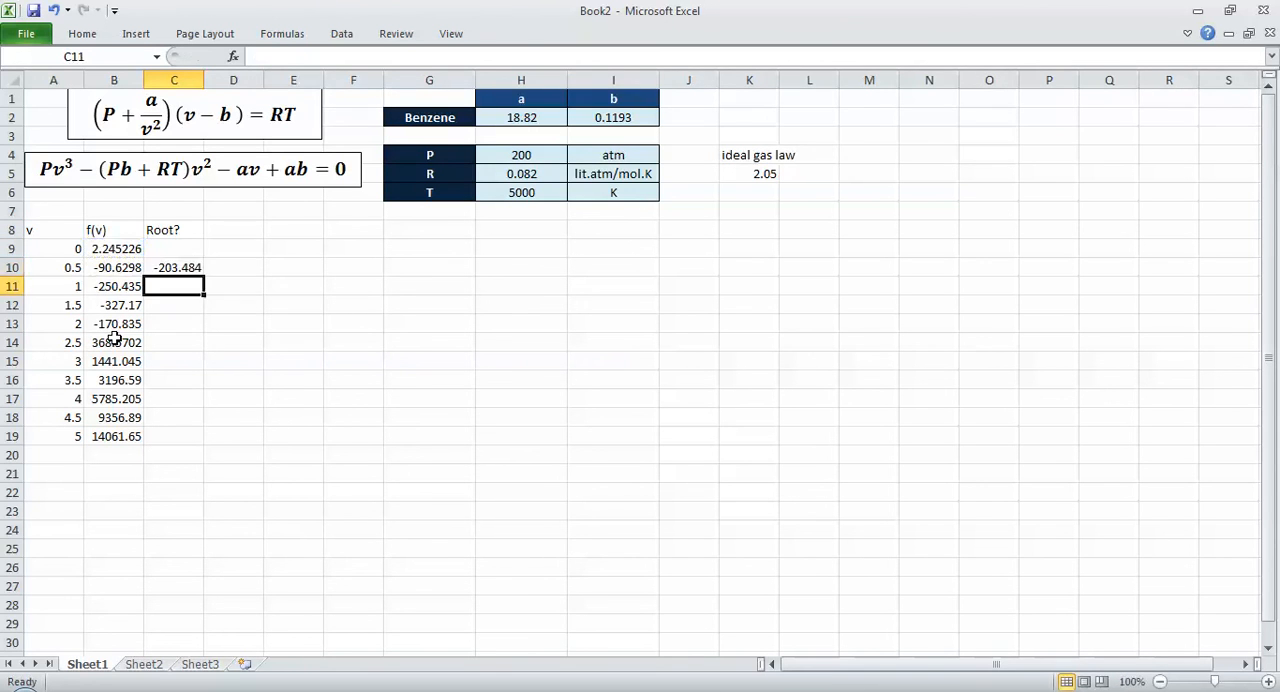
key(Up)
drag(202, 275, 186, 442)
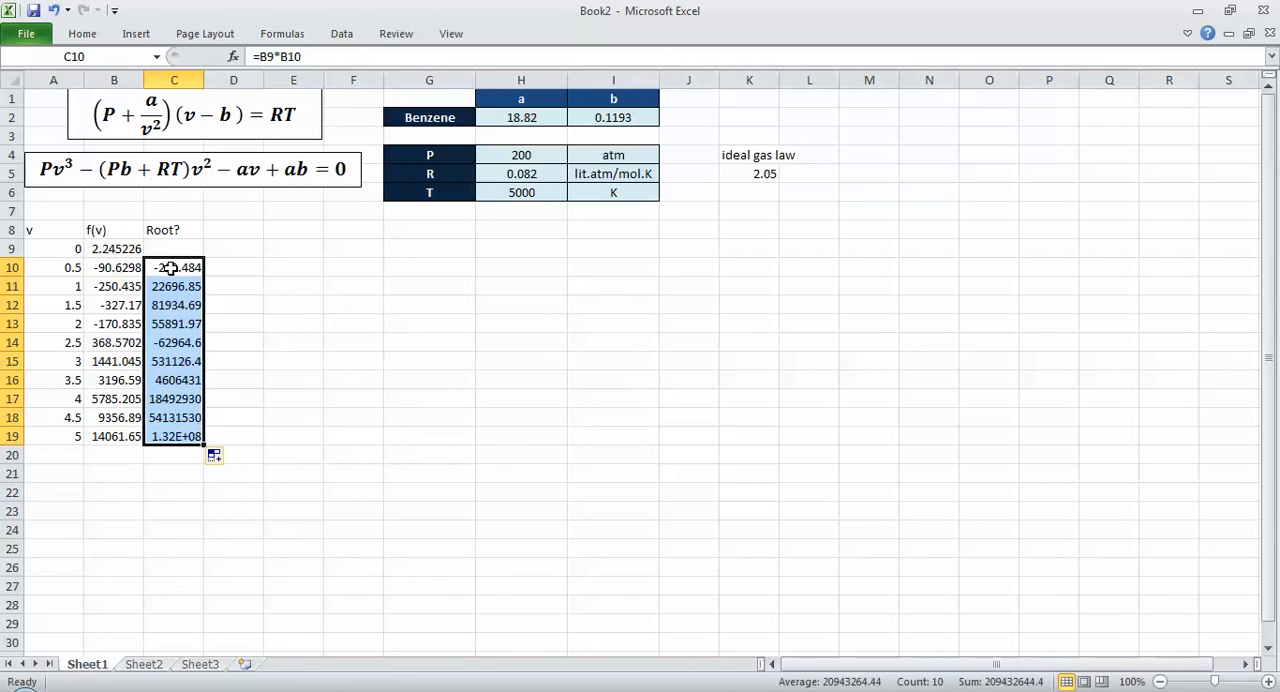
Step: Replace the product in C10 with an IF formula whose logical test is B10*B9>0
click(171, 268)
double_click(171, 268)
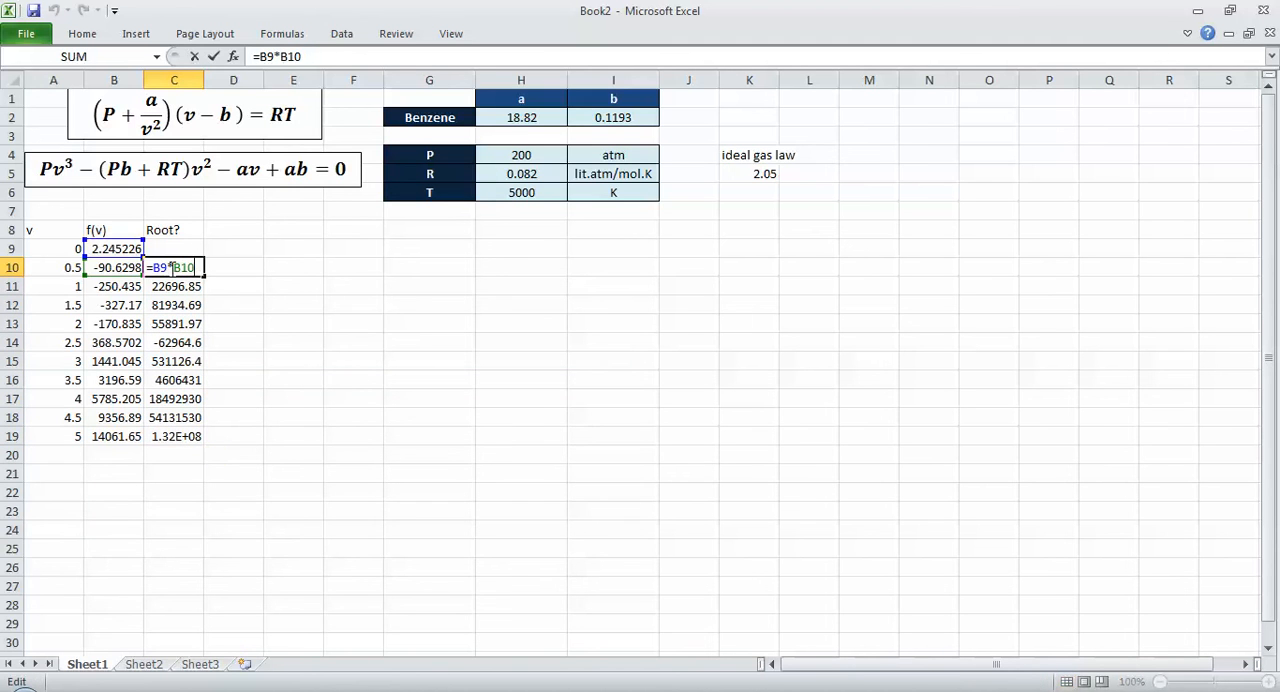
key(Escape)
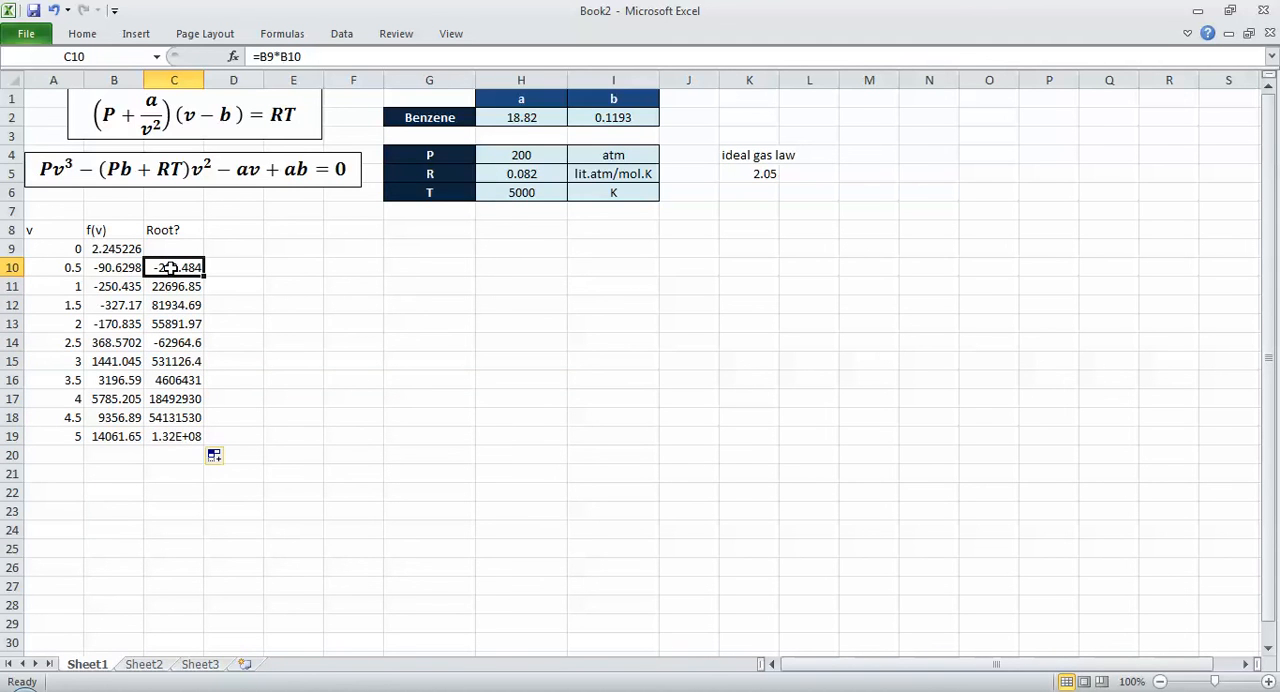
text(=if)
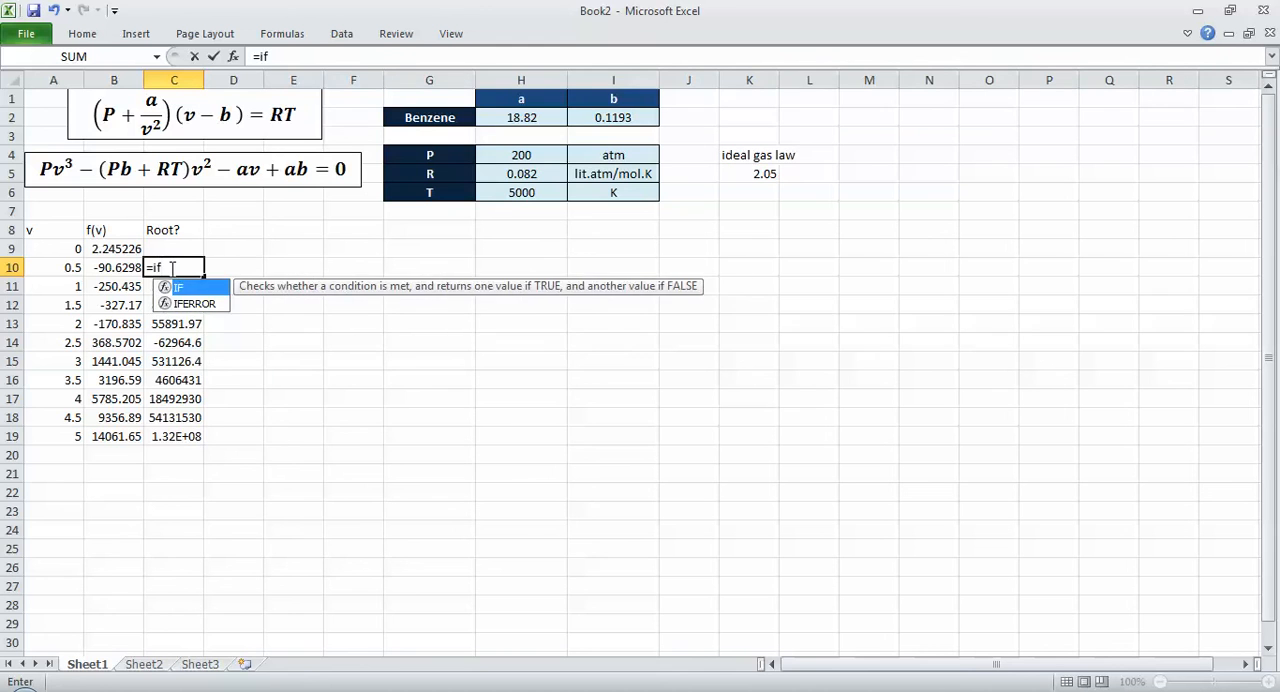
text(()
key(Left)
text(*)
key(Left)
key(Up)
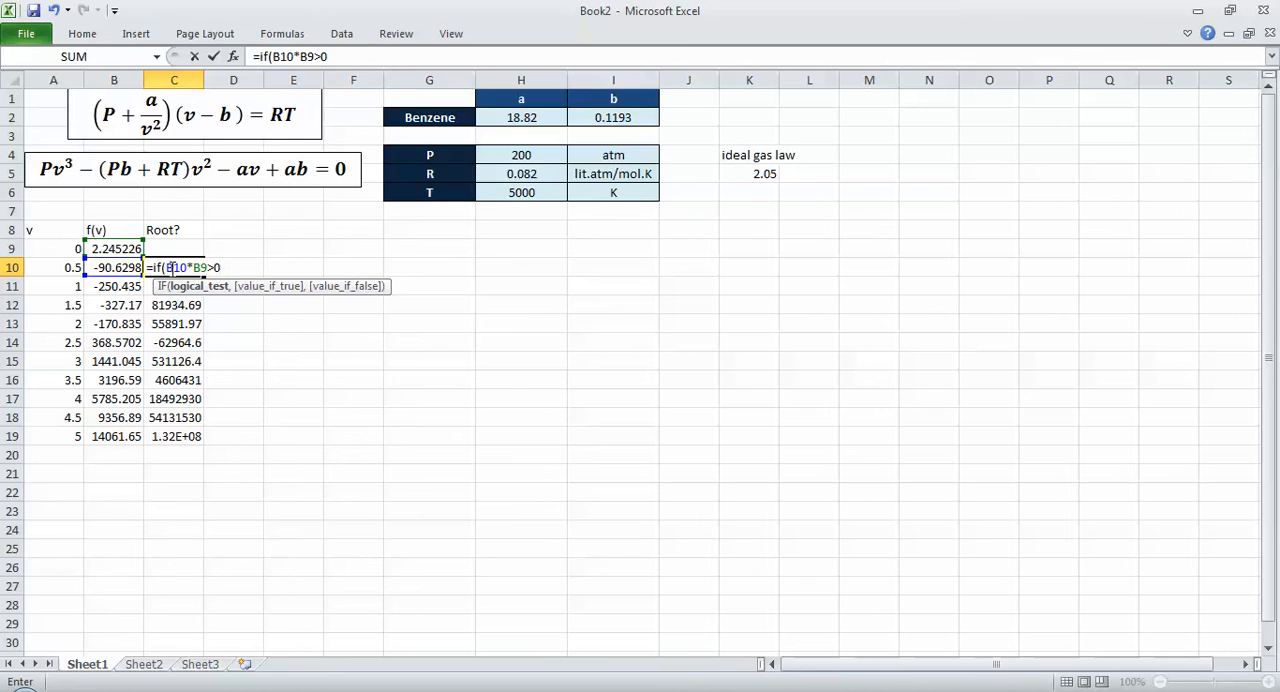
text(>0,)
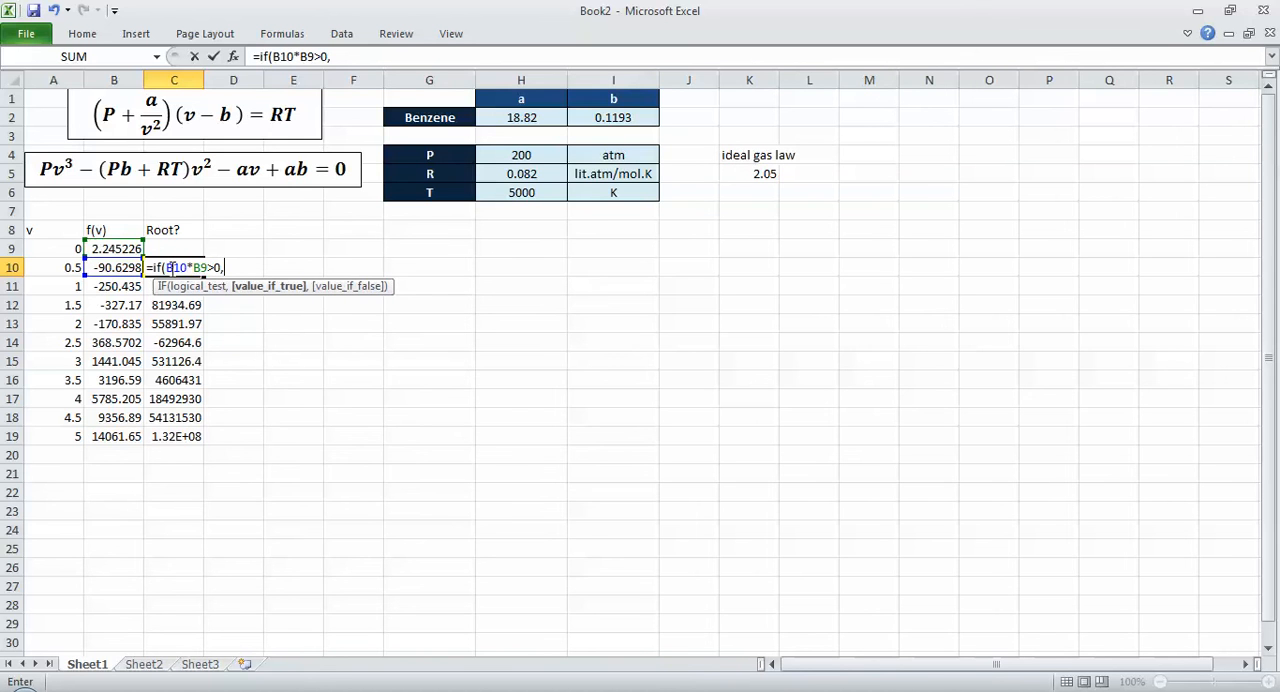
text(no root)
Step: Complete the C10 IF formula with the results "No root" and "A root", and fill it down to C19
key(BackSpace)
key(BackSpace)
key(BackSpace)
key(BackSpace)
key(BackSpace)
key(BackSpace)
text("No root","A )
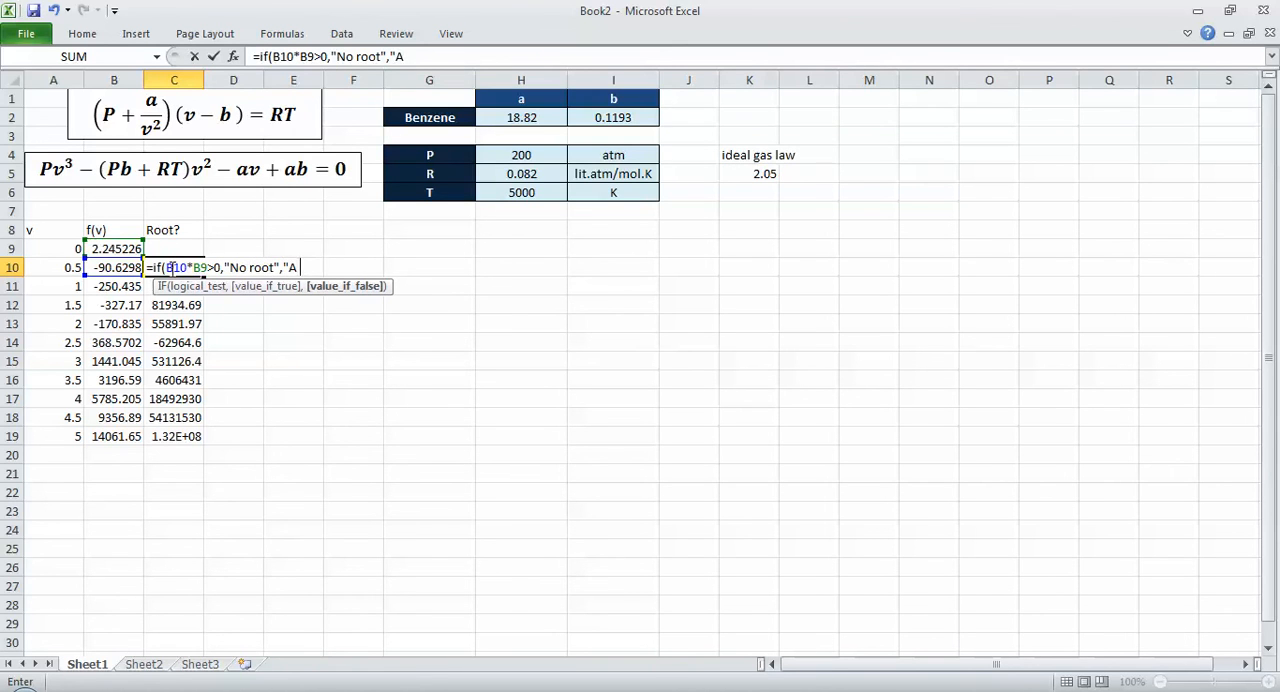
text(root"))
key(Return)
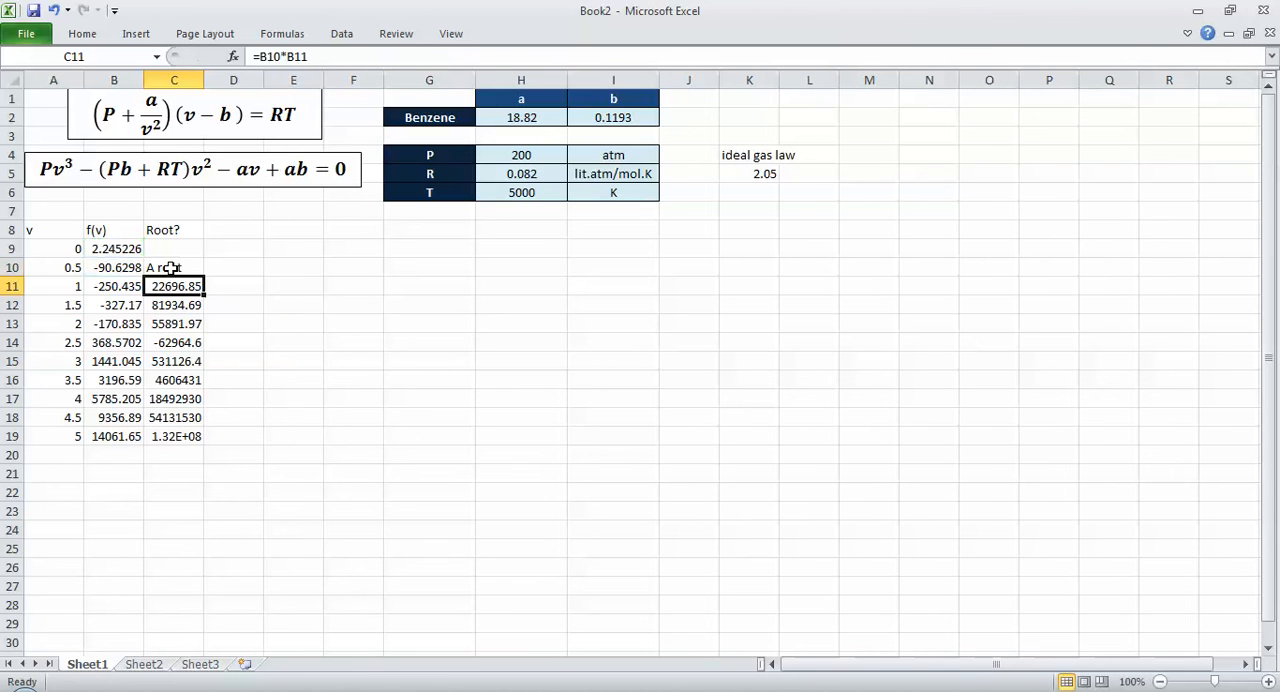
click(172, 267)
double_click(205, 275)
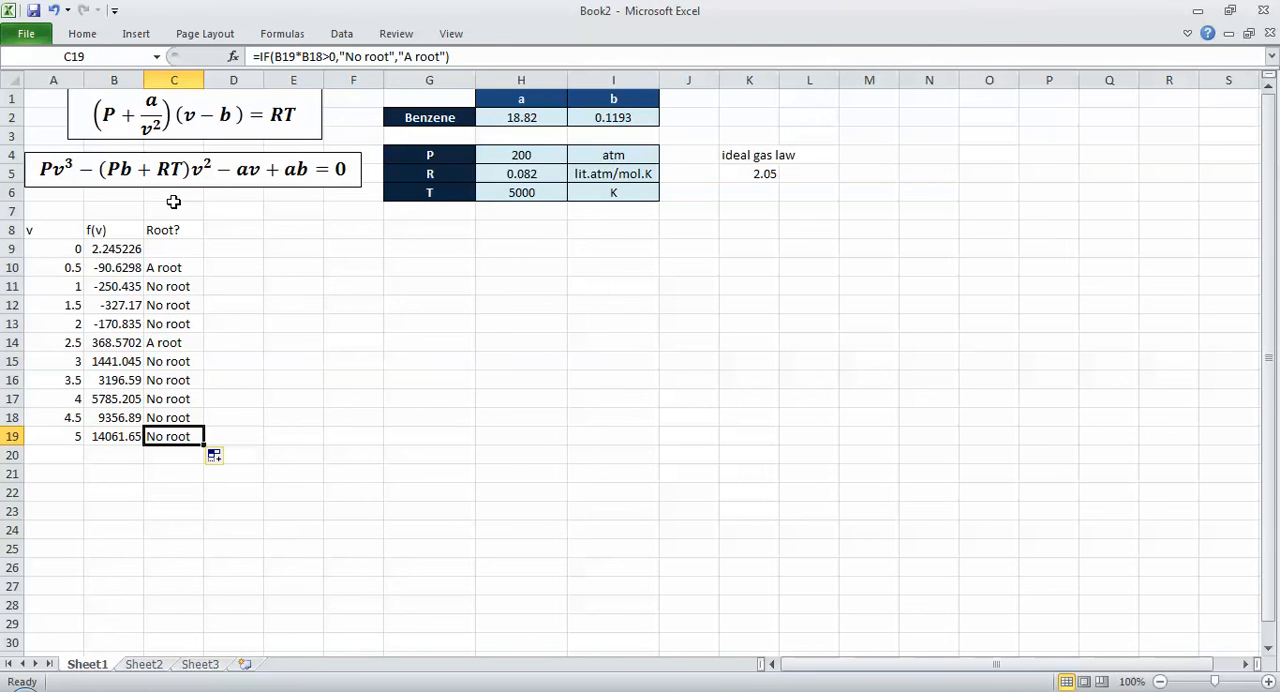
Step: Center the table A8:C19 horizontally and vertically and apply all borders to it
drag(173, 436, 30, 230)
click(97, 36)
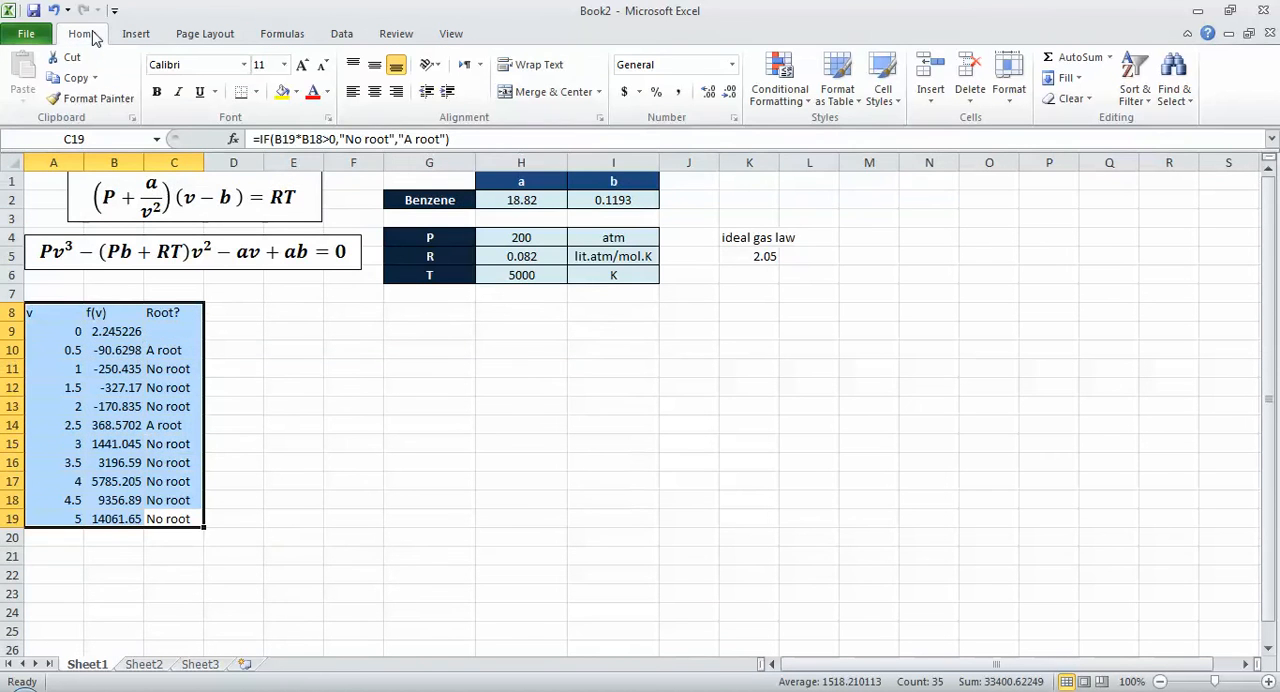
click(374, 91)
click(374, 64)
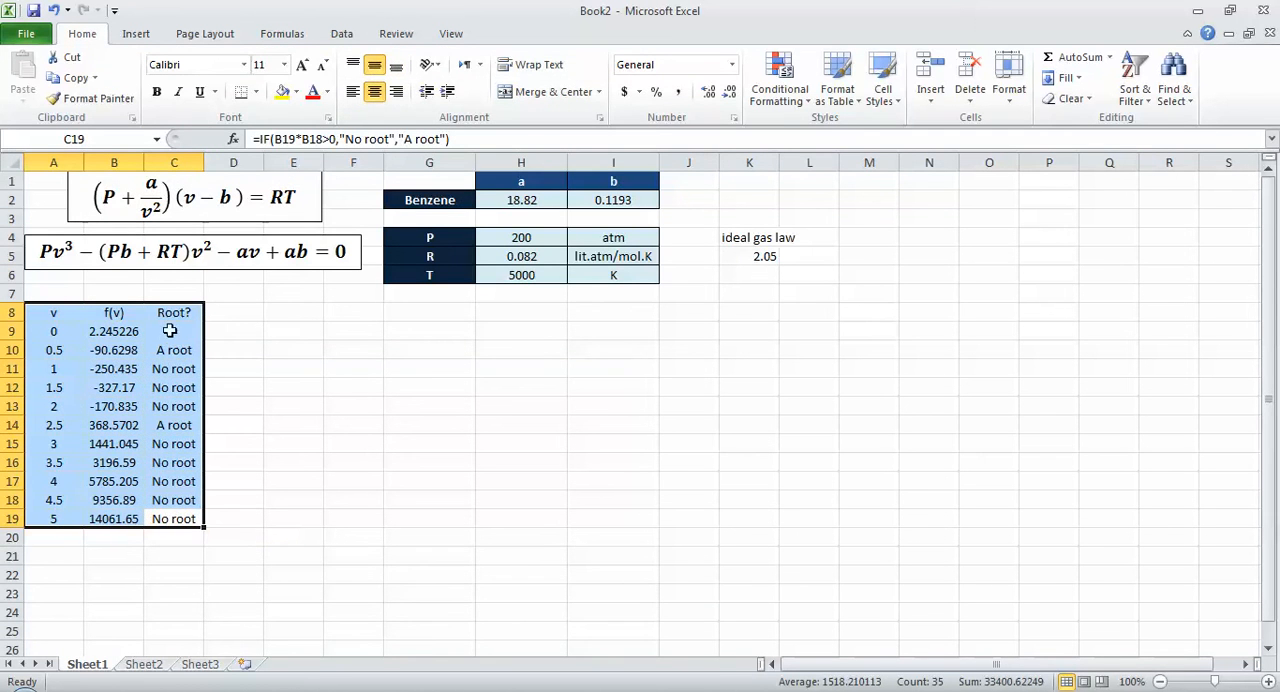
click(256, 91)
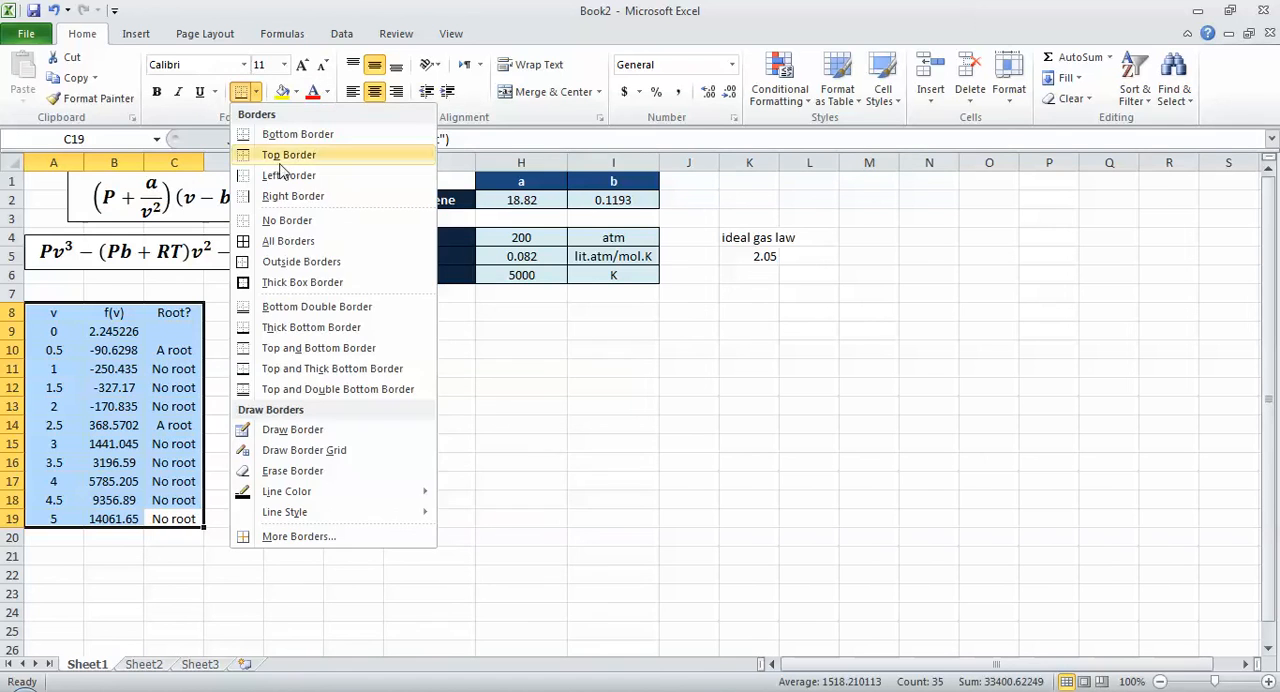
click(296, 248)
Step: Give the header cells A8:C8 a dark blue fill and white text
drag(177, 312, 60, 331)
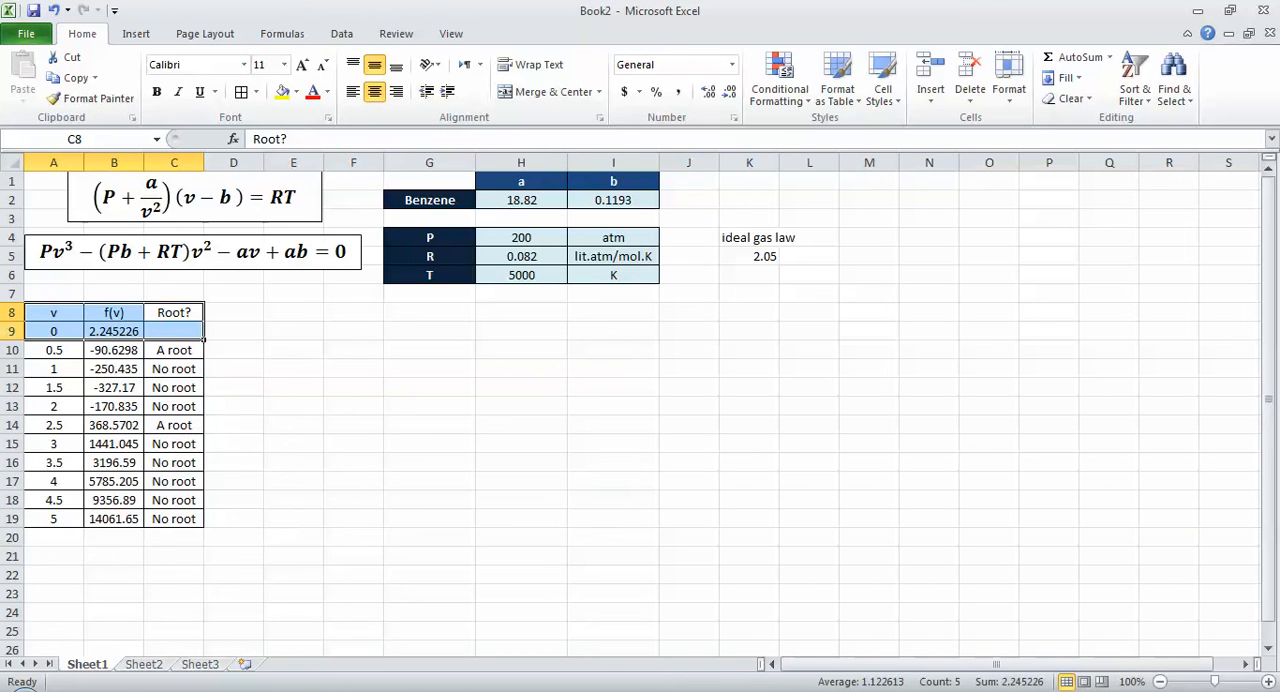
drag(139, 316, 140, 314)
click(296, 91)
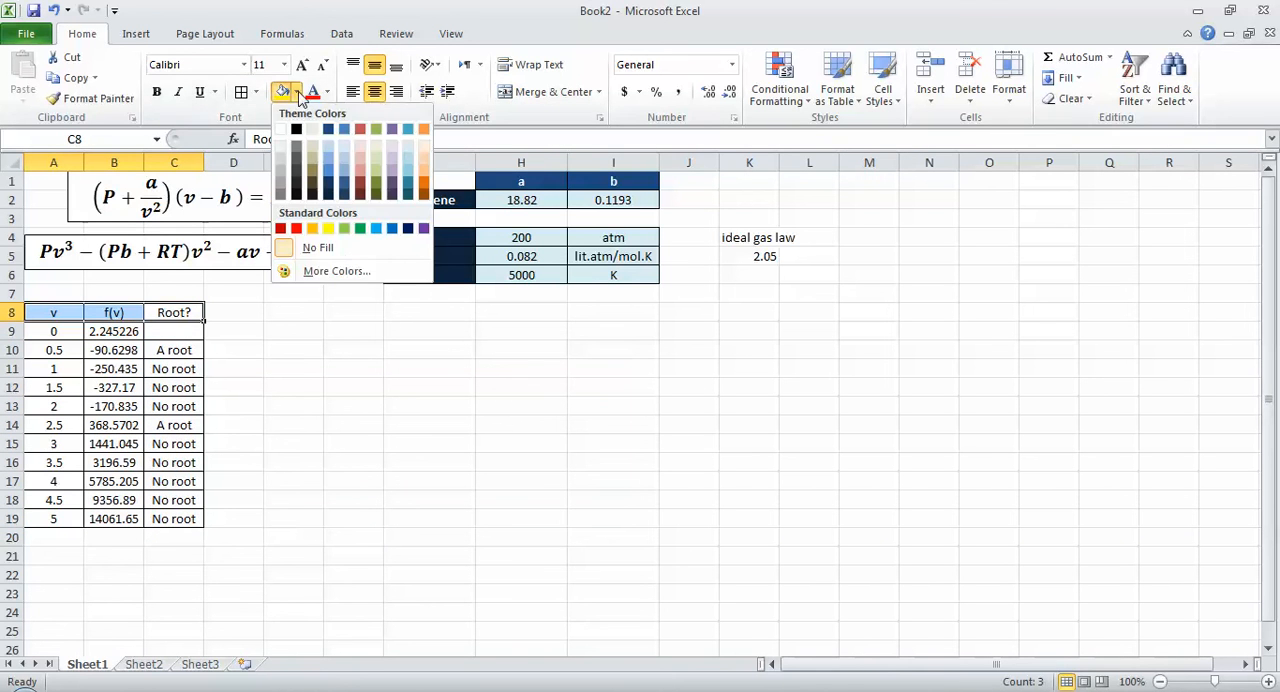
click(328, 129)
click(327, 91)
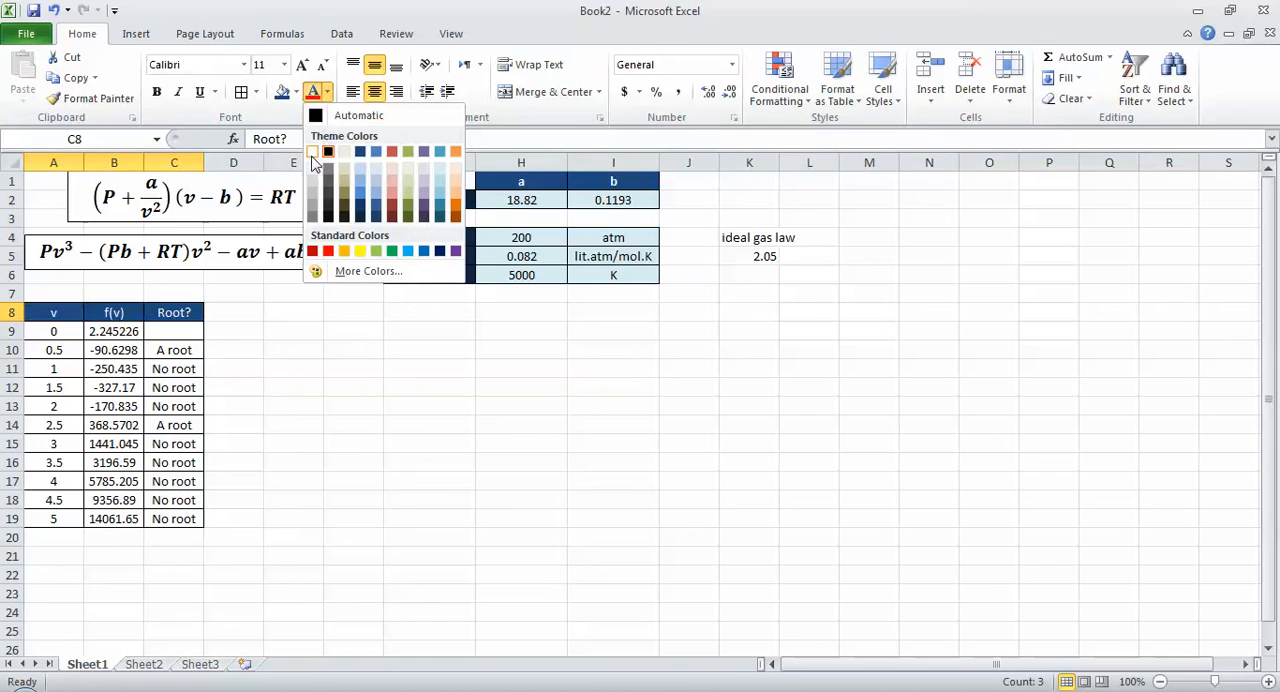
click(312, 150)
click(161, 438)
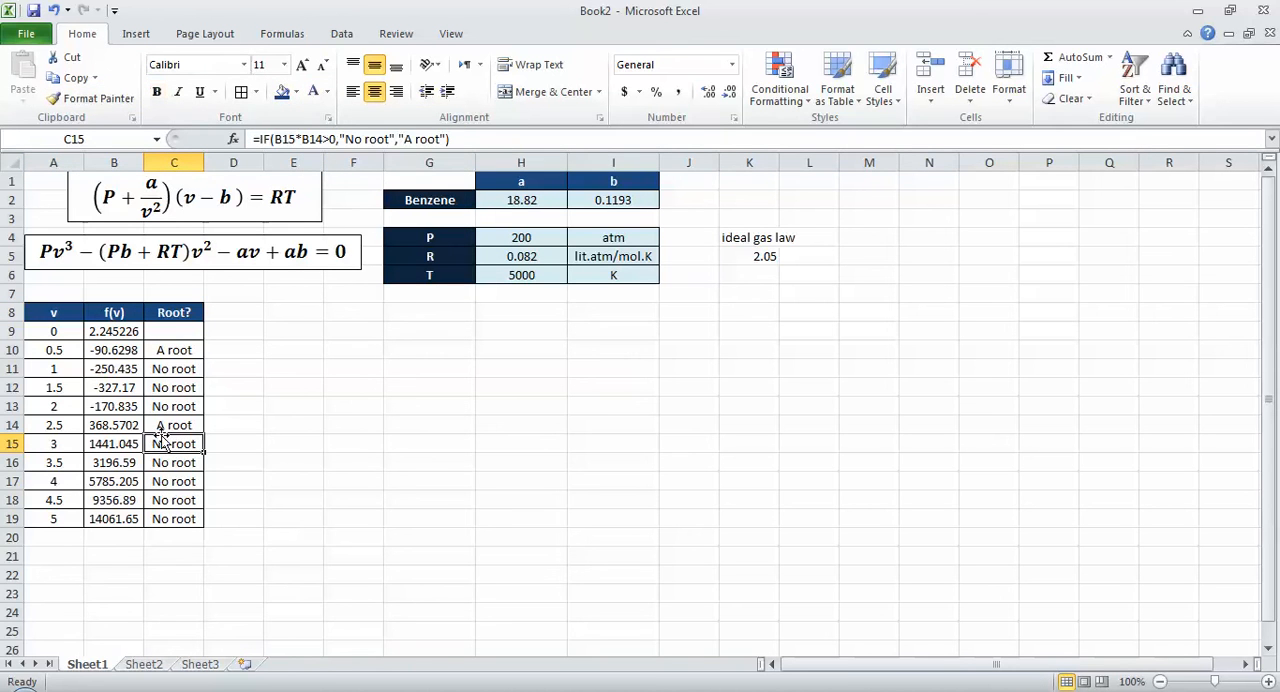
Step: Examine the Root? entries in C10 and C14 and the pair of v values in A13:A14
key(Up)
key(Up)
key(Up)
key(Up)
key(Up)
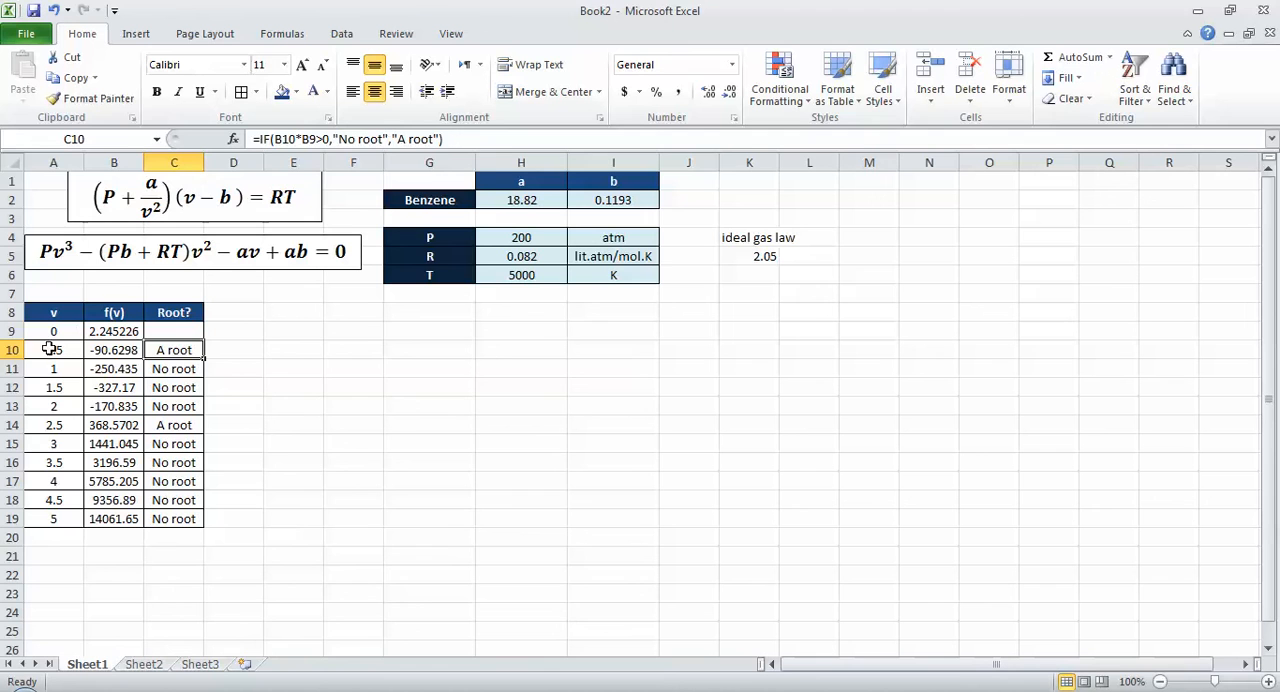
click(152, 425)
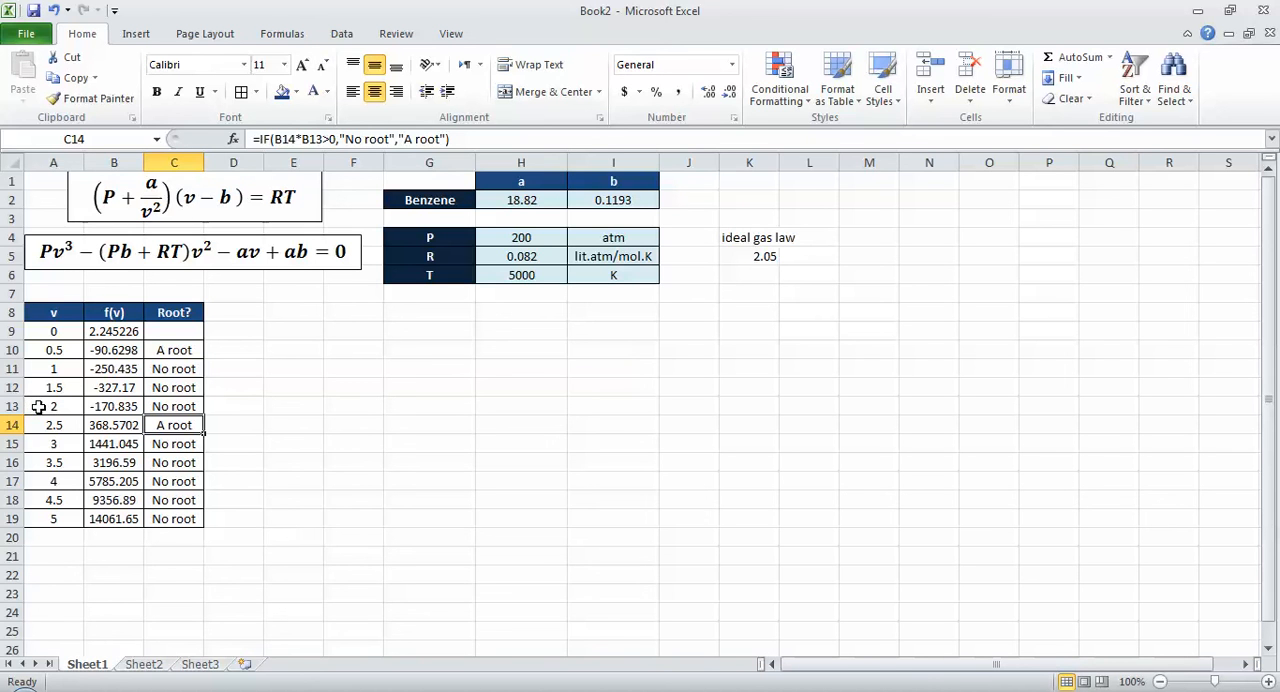
drag(39, 407, 60, 424)
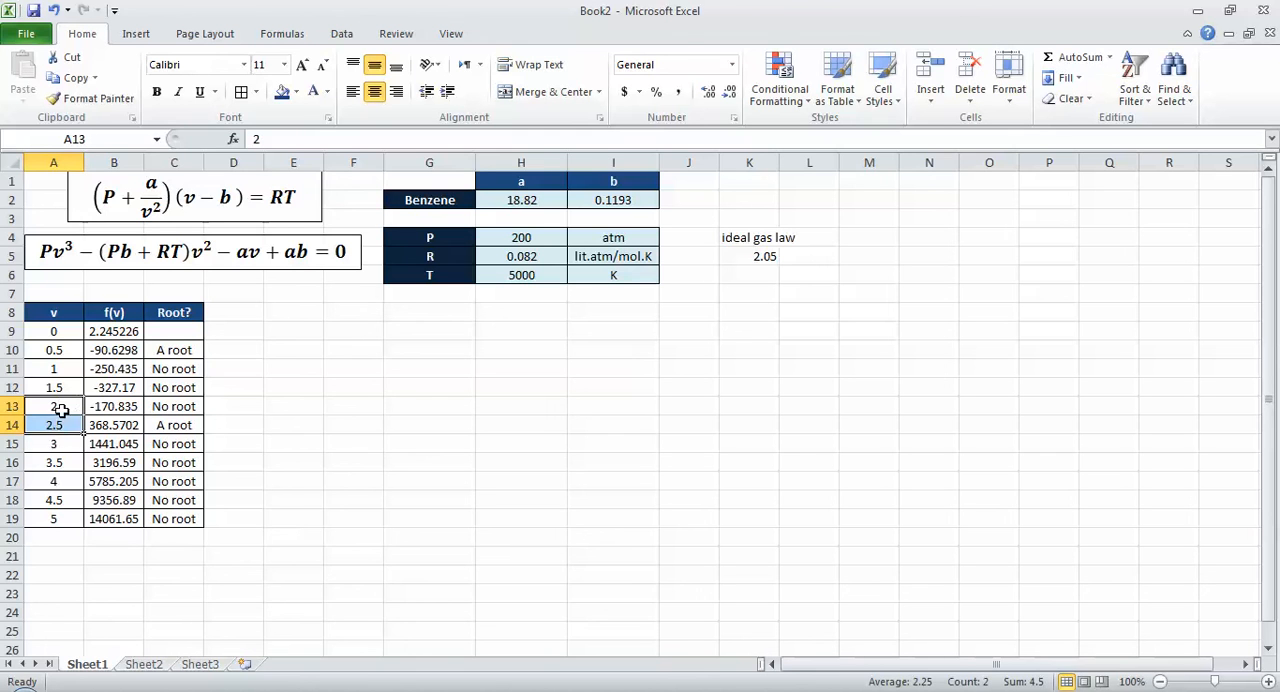
Step: Enter the labels v1 in G9, vavg in H9 and v2 in I9
click(400, 330)
text(v1)
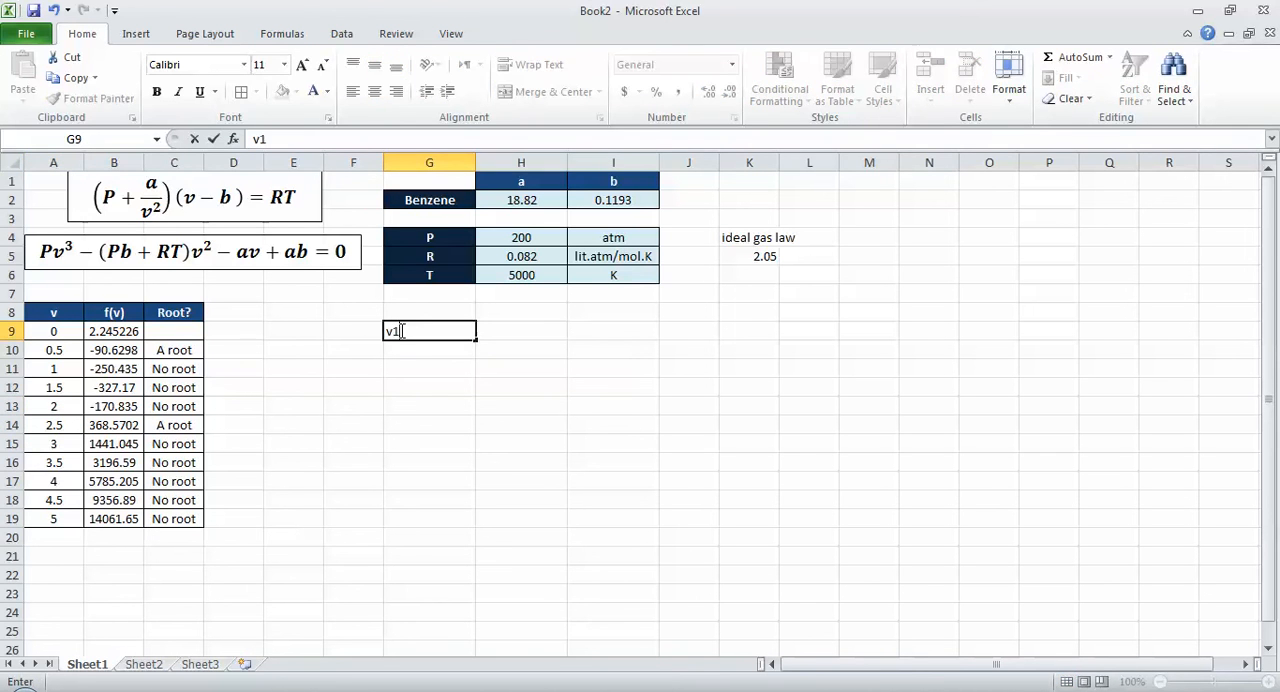
key(Tab)
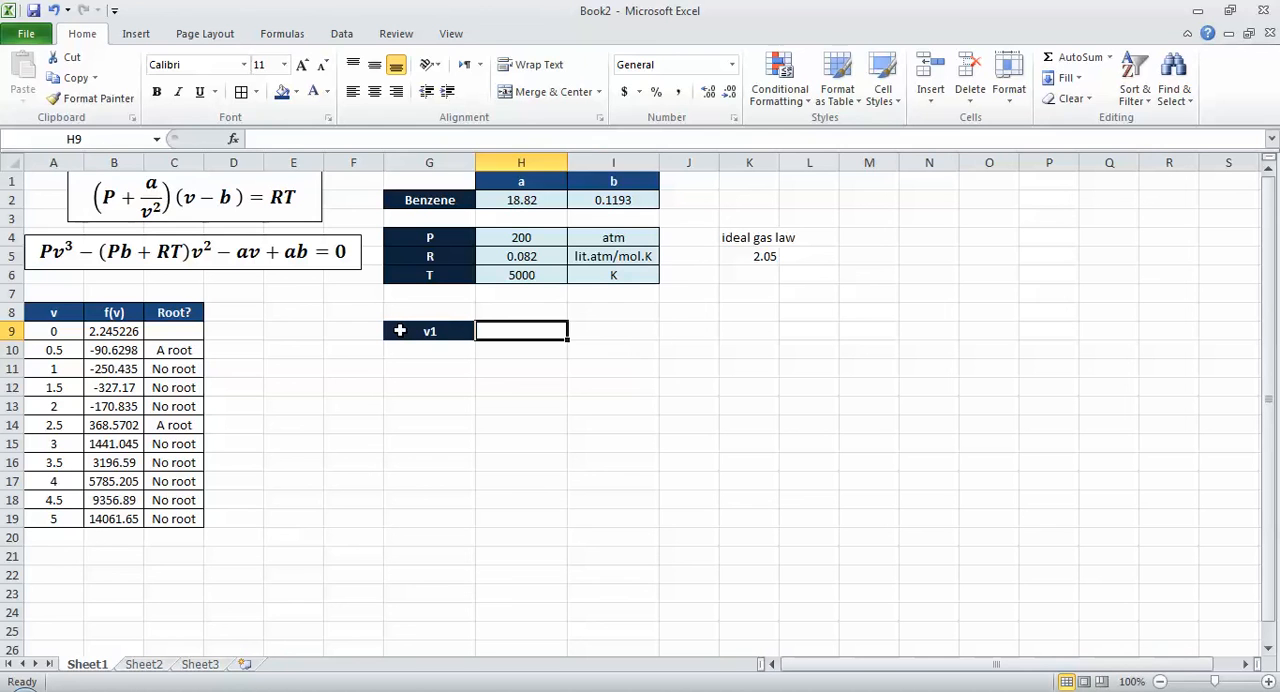
key(Tab)
text(v2)
key(shift+Tab)
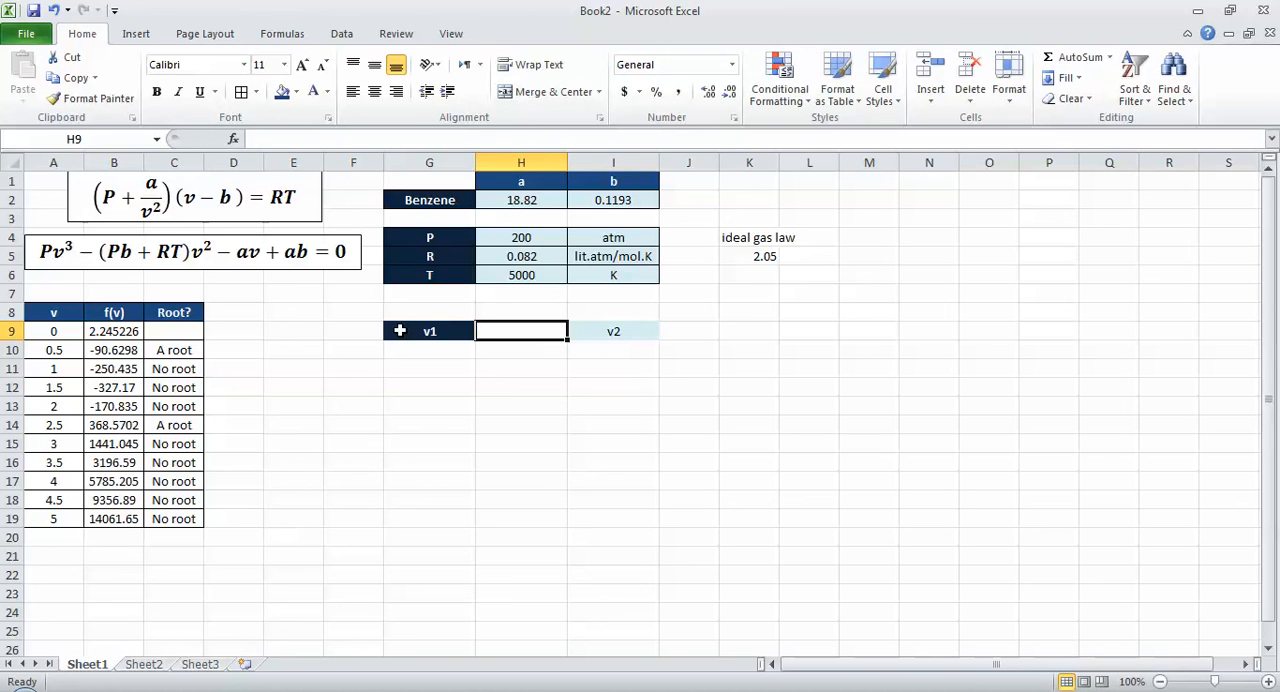
text(vav)
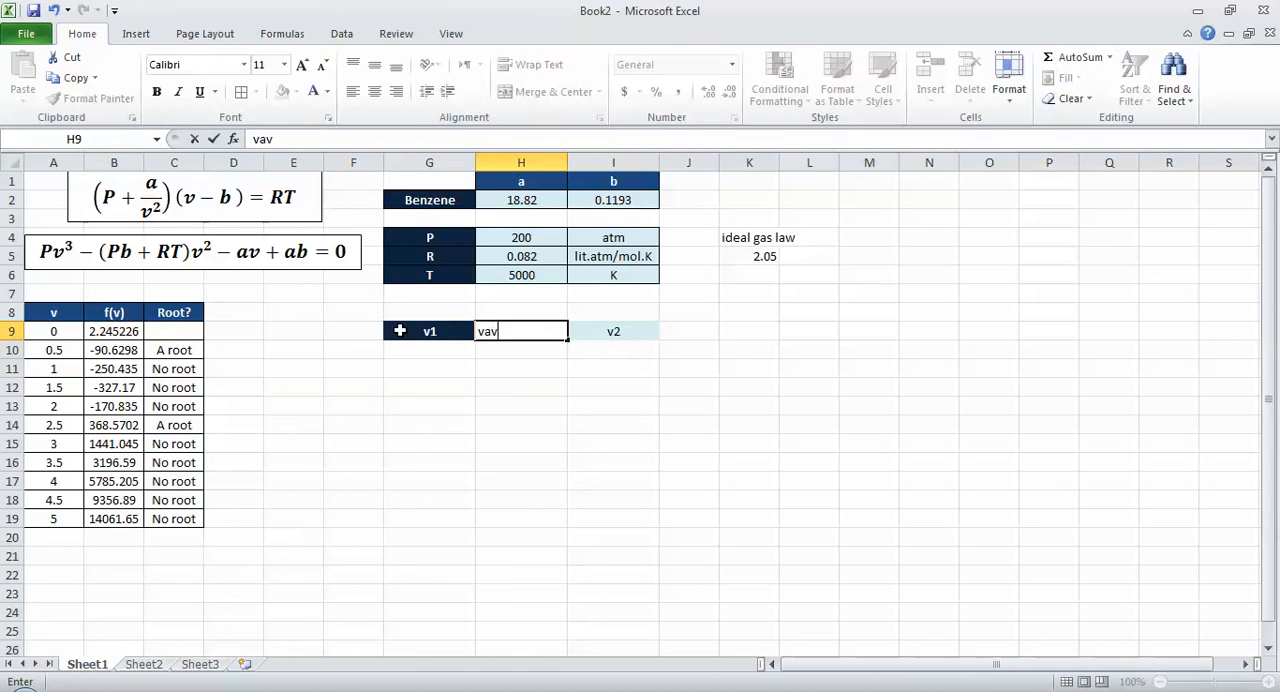
key(Return)
Step: Format the letters avg of the vavg label in H9 as subscript
key(Up)
key(F2)
key(shift+Left)
key(shift+Left)
key(shift+Left)
key(ctrl+1)
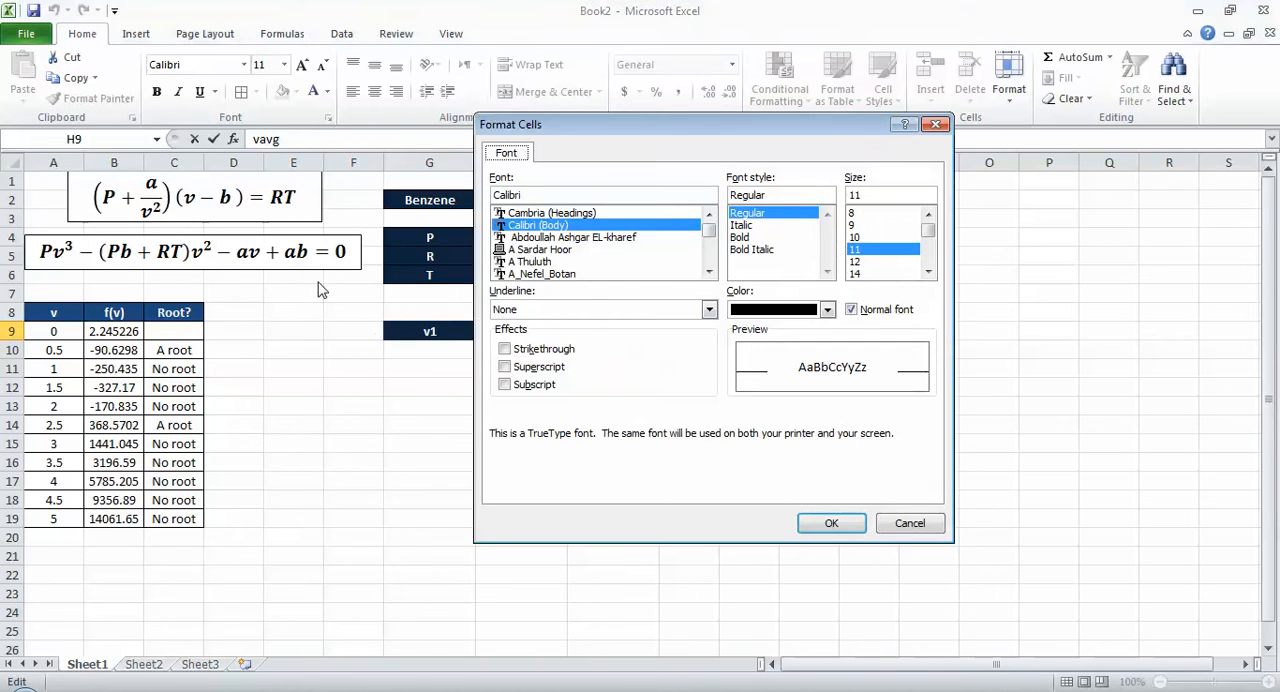
click(535, 386)
click(828, 524)
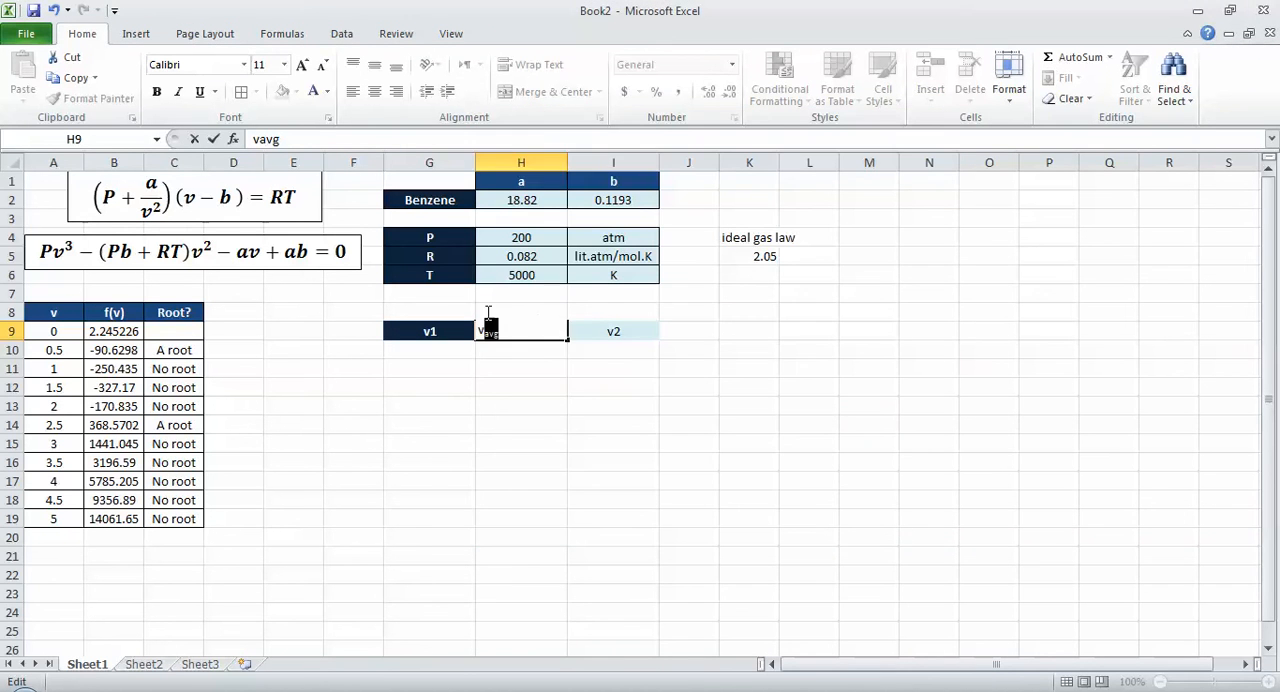
Step: Format the digit 1 of the v1 label in G9 as subscript
double_click(452, 331)
drag(452, 332, 433, 332)
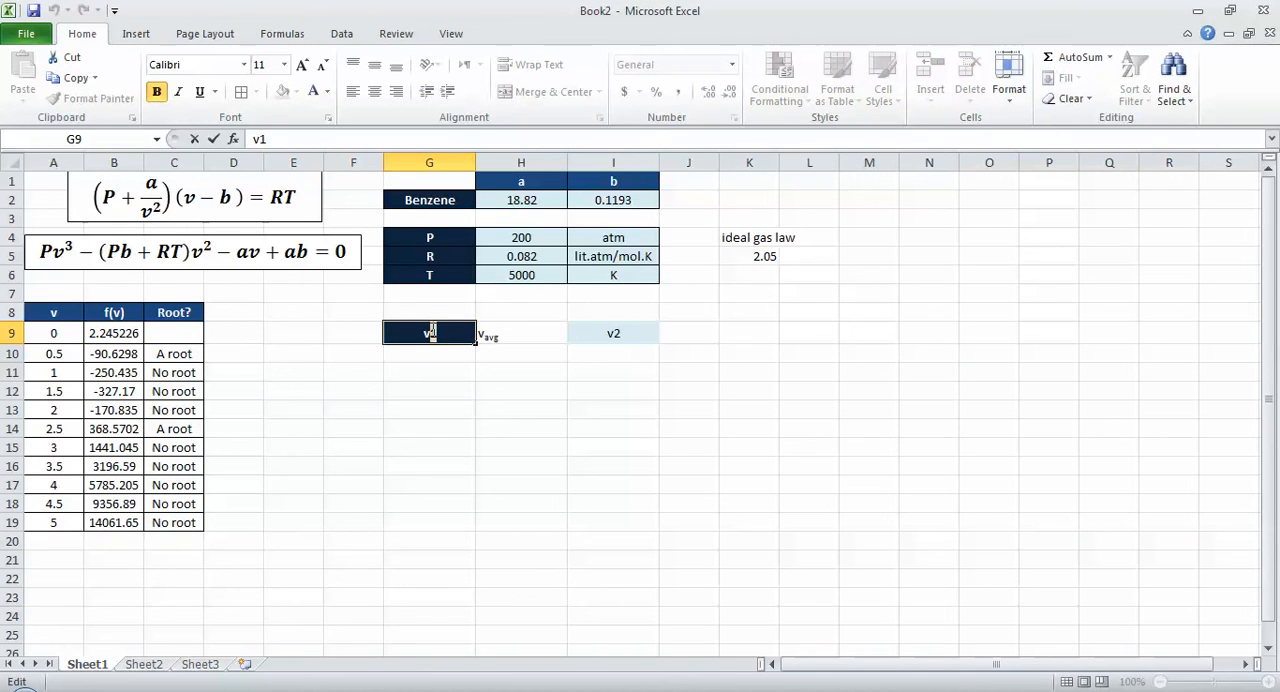
key(ctrl+1)
click(535, 385)
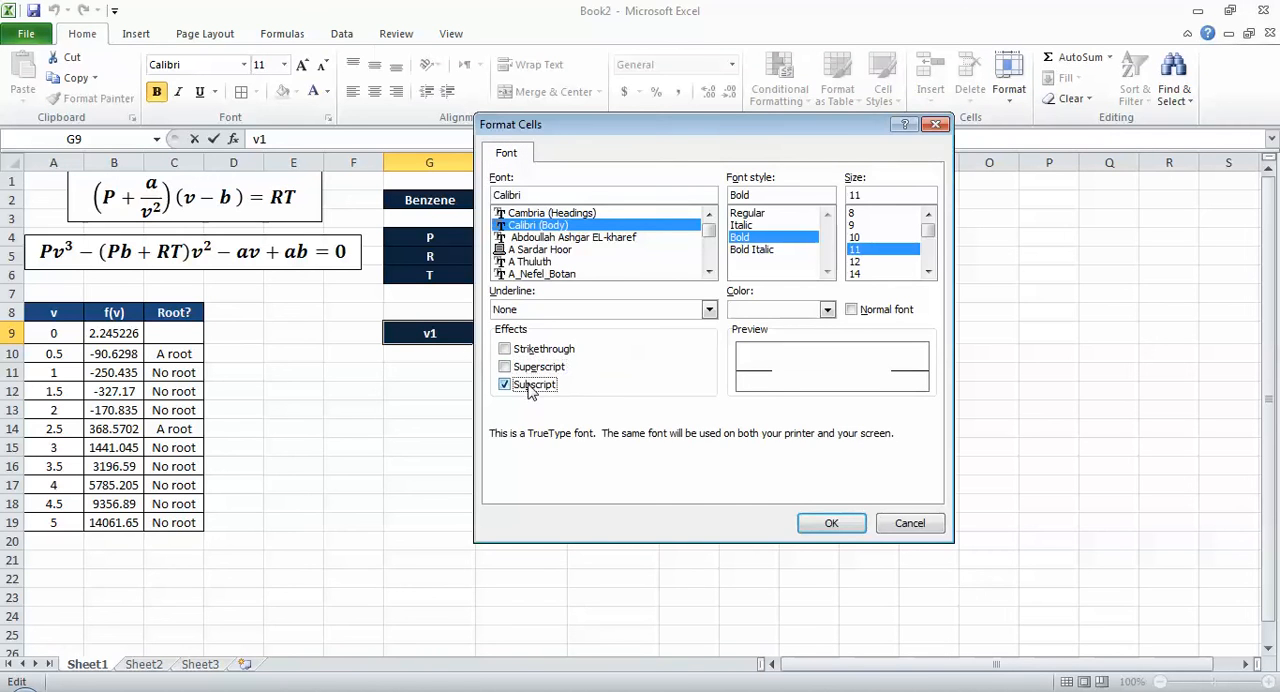
click(831, 524)
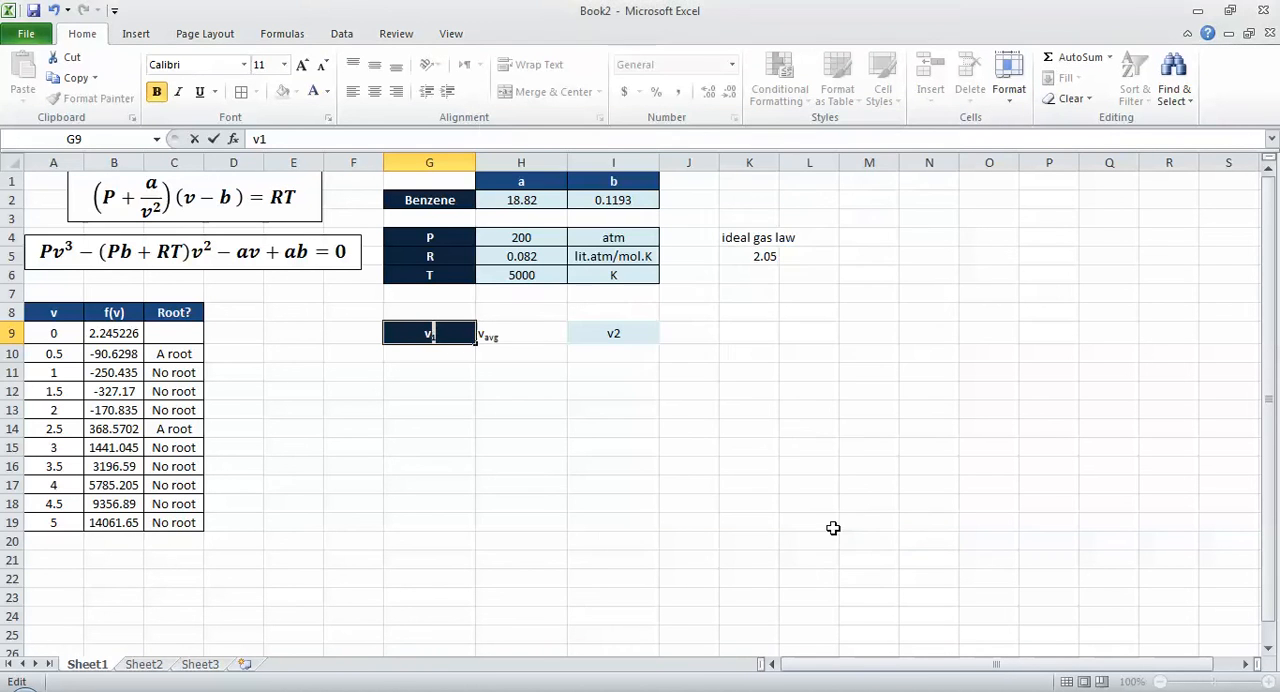
Step: Format the digit 2 of the v2 label in I9 as subscript
click(640, 317)
double_click(628, 331)
drag(614, 333, 639, 332)
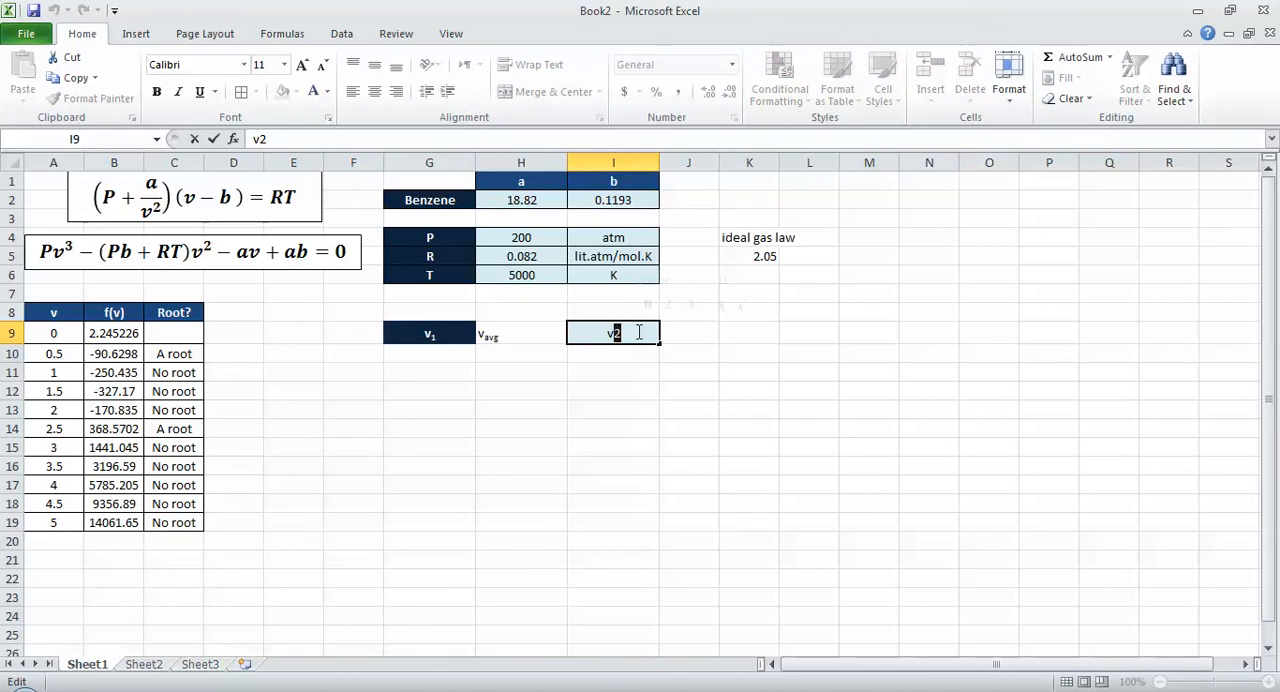
key(ctrl+1)
click(553, 385)
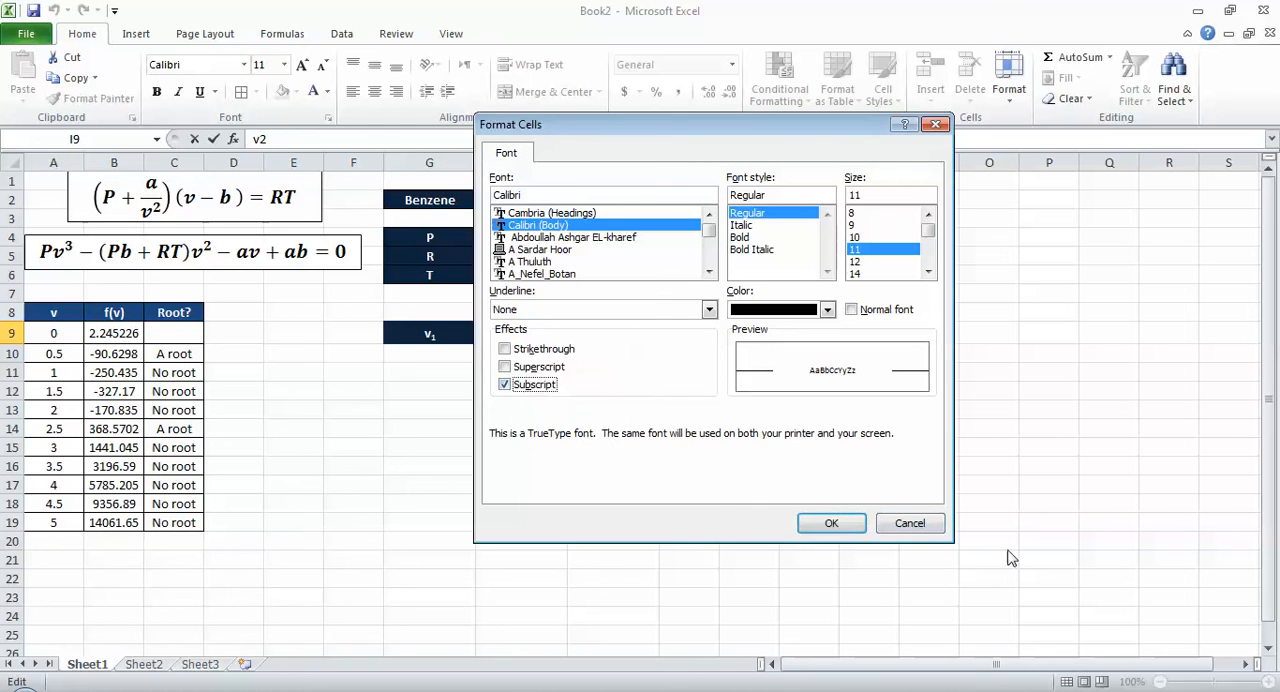
click(831, 523)
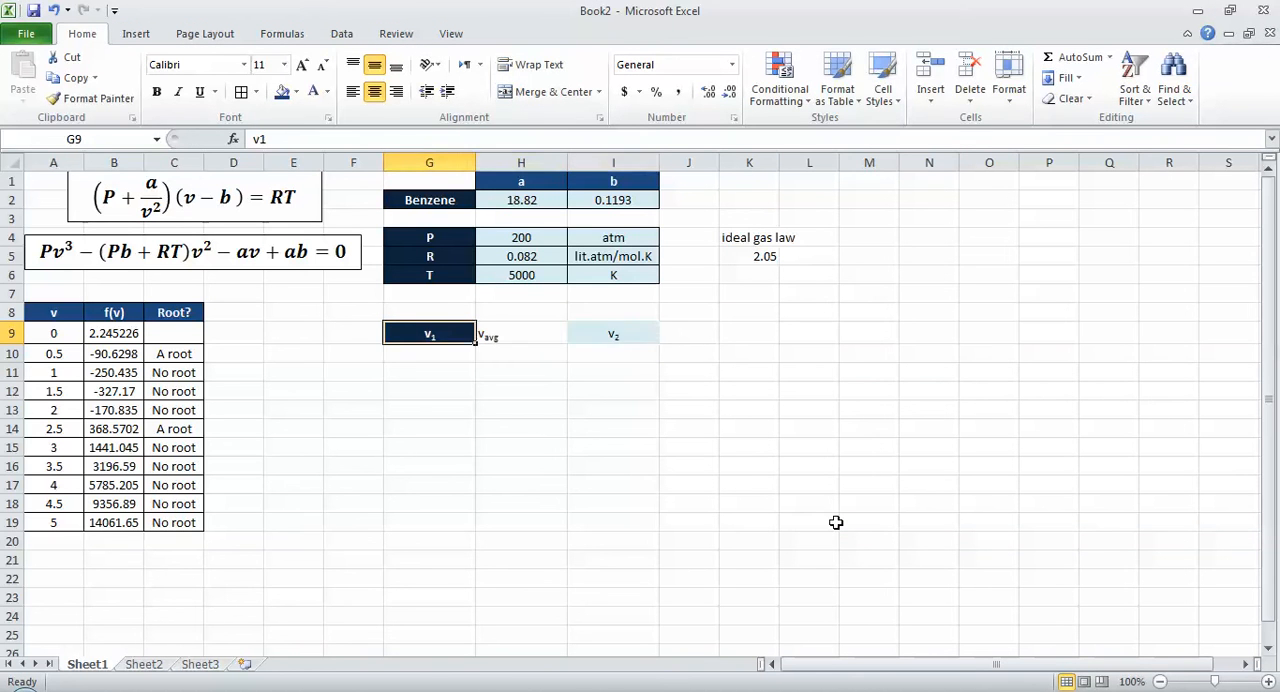
Step: Format the headers in G9:I9 with the darkest blue fill and white, bold, centred text
key(shift+Left)
key(shift+Left)
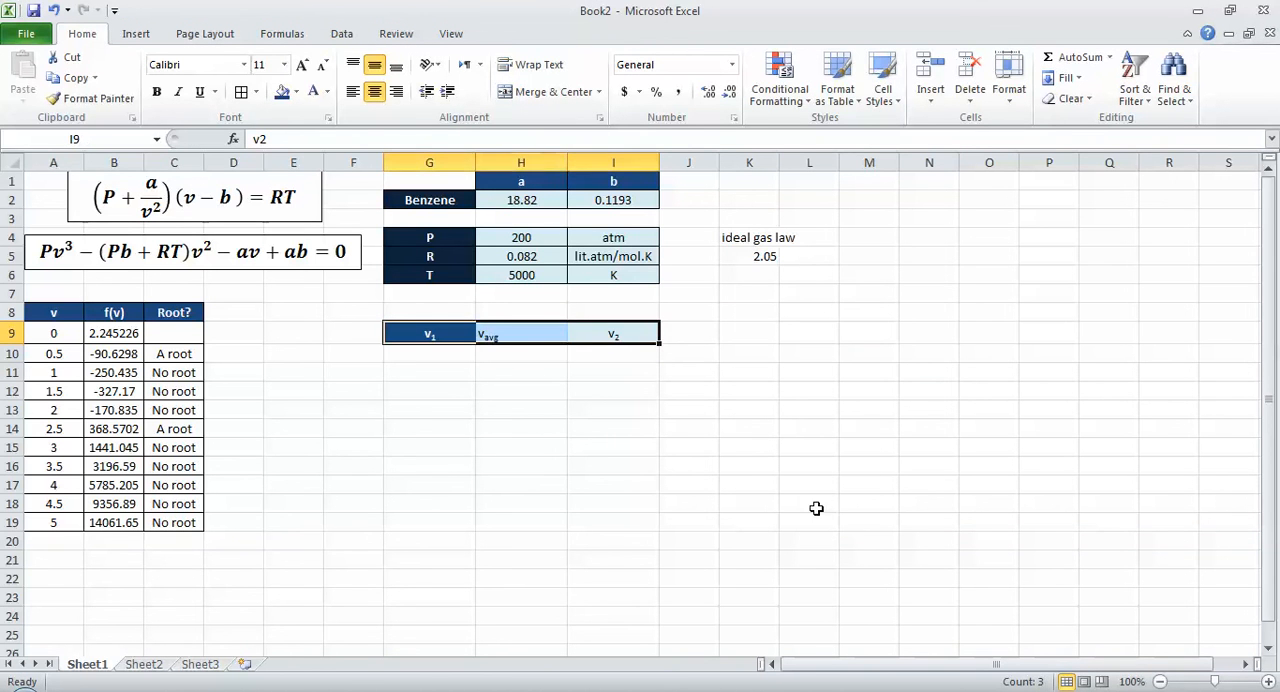
click(297, 92)
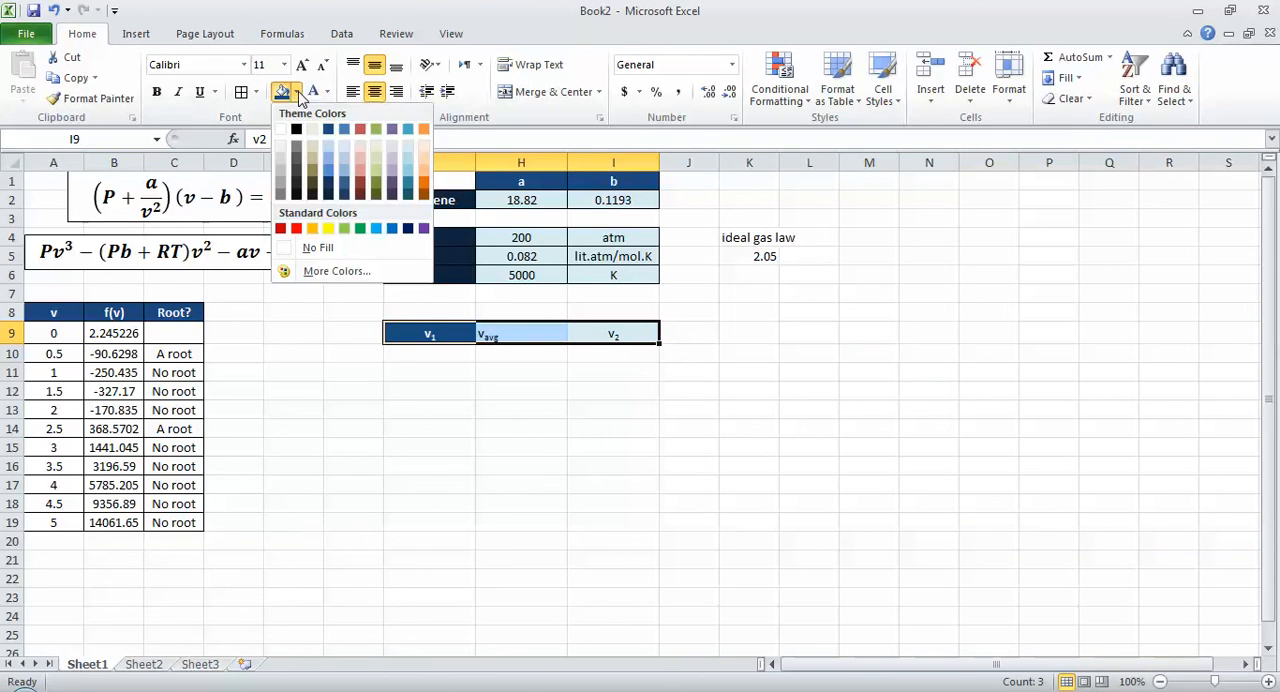
click(328, 191)
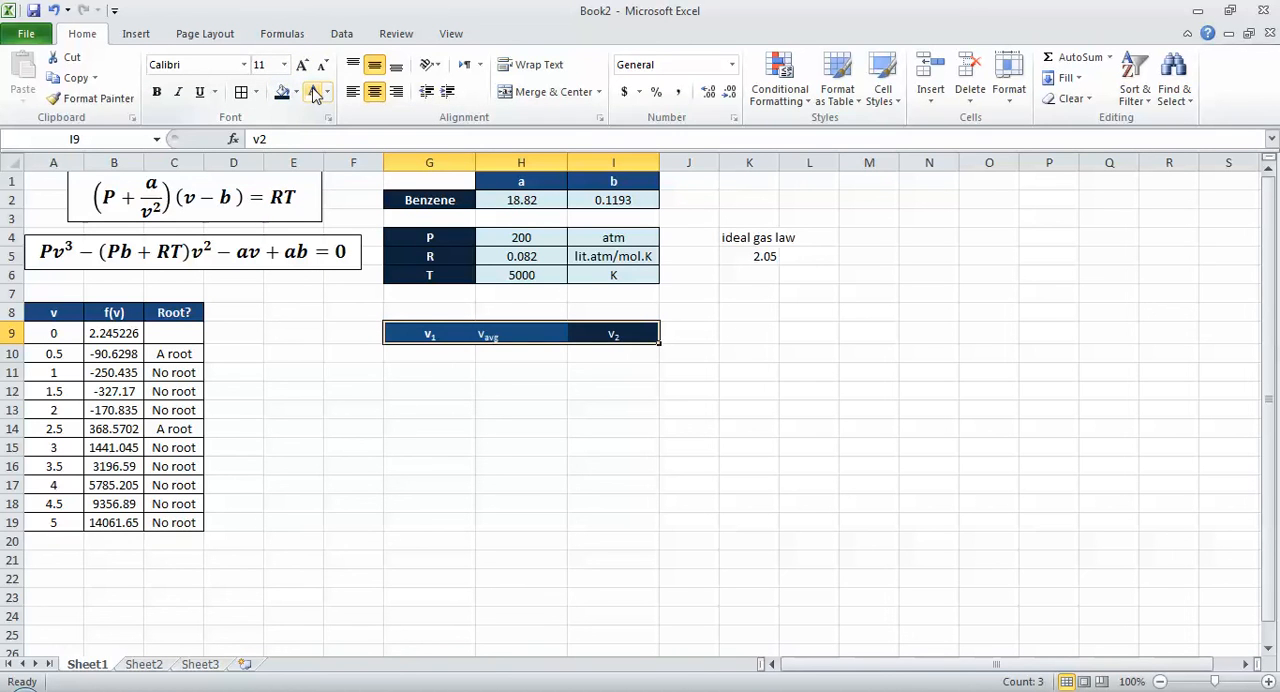
key(ctrl+b)
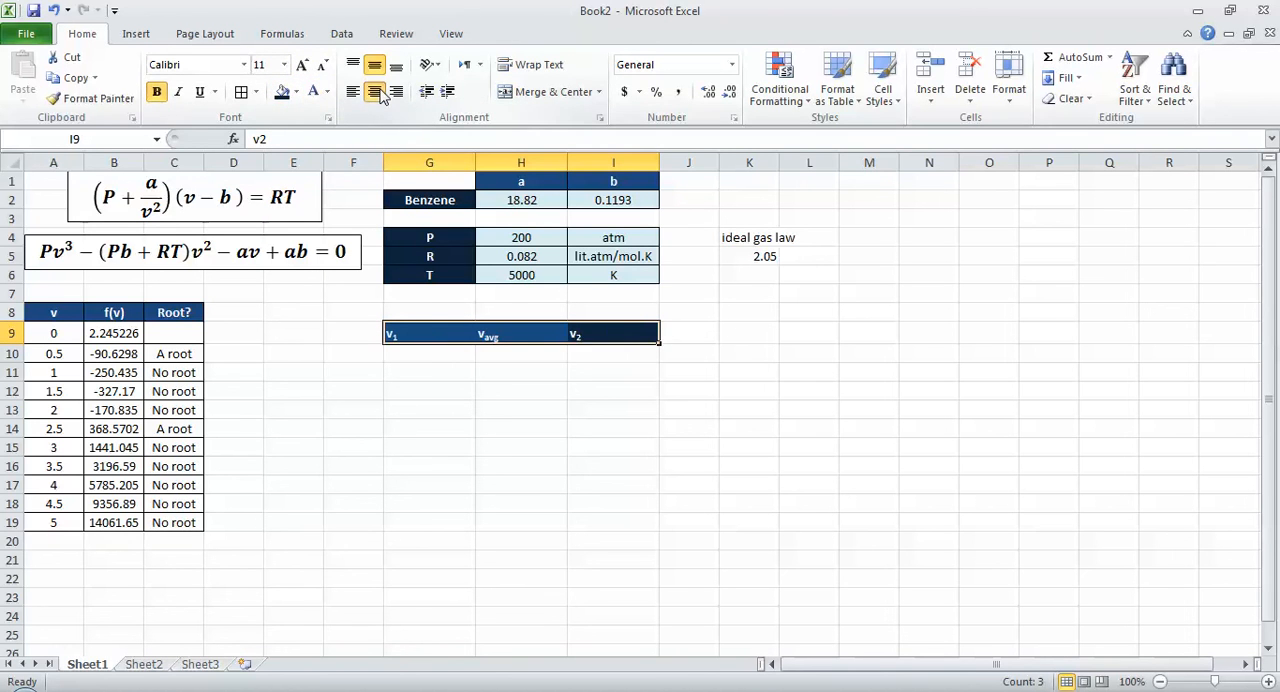
click(378, 92)
Step: Enter the starting interval values, 2 for v1 in G10 and 2.5 for v2 in I10
click(548, 386)
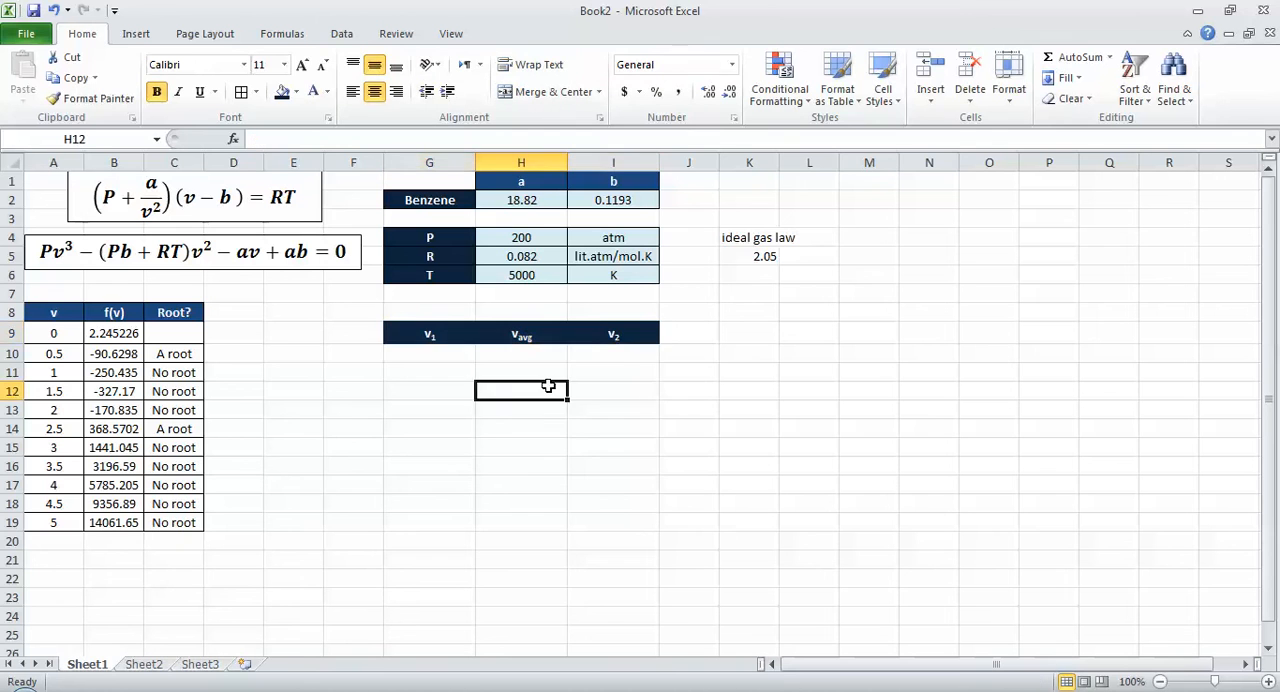
key(Left)
key(Up)
key(Up)
text(2)
key(Tab)
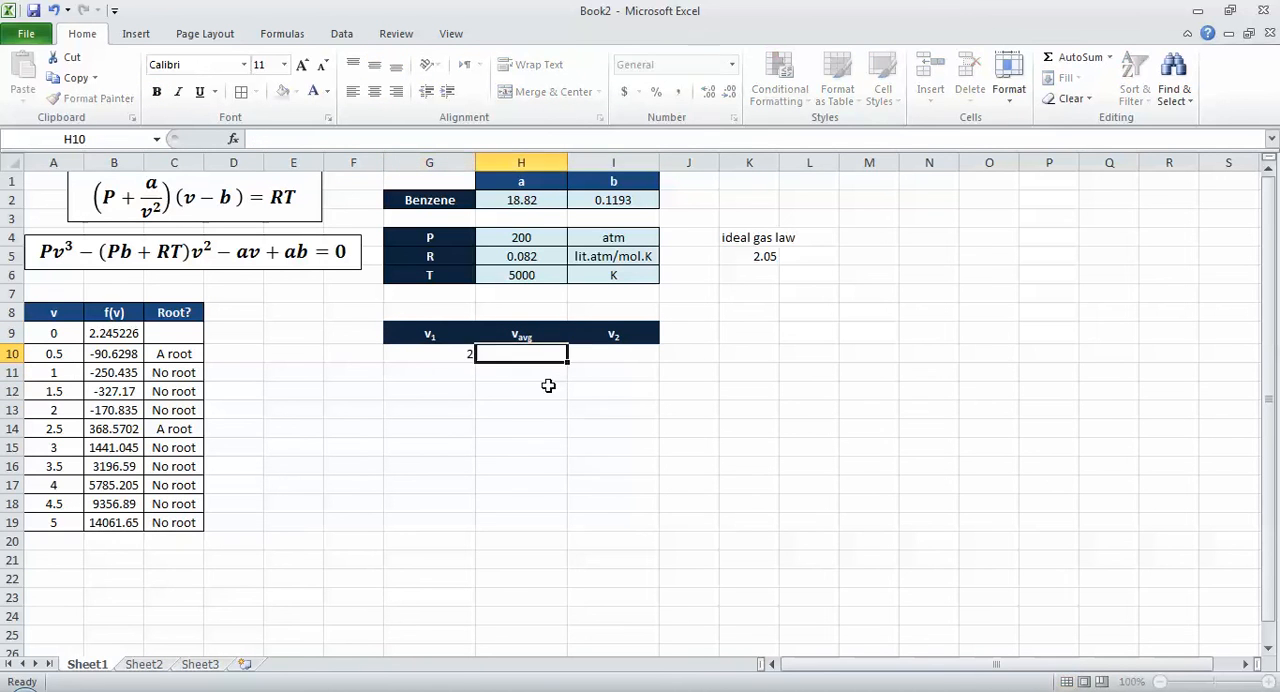
key(Tab)
text(2)
key(Tab)
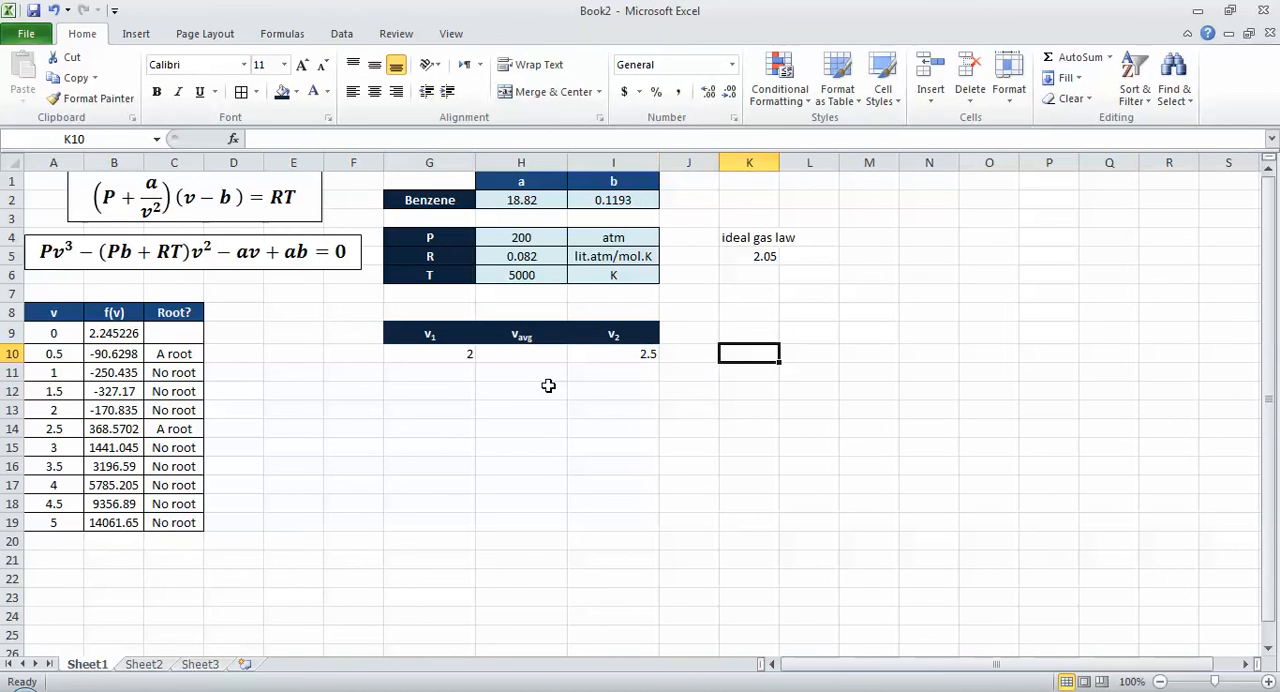
Step: Widen columns J to L equally and enter the label f(v1) in J9
key(Up)
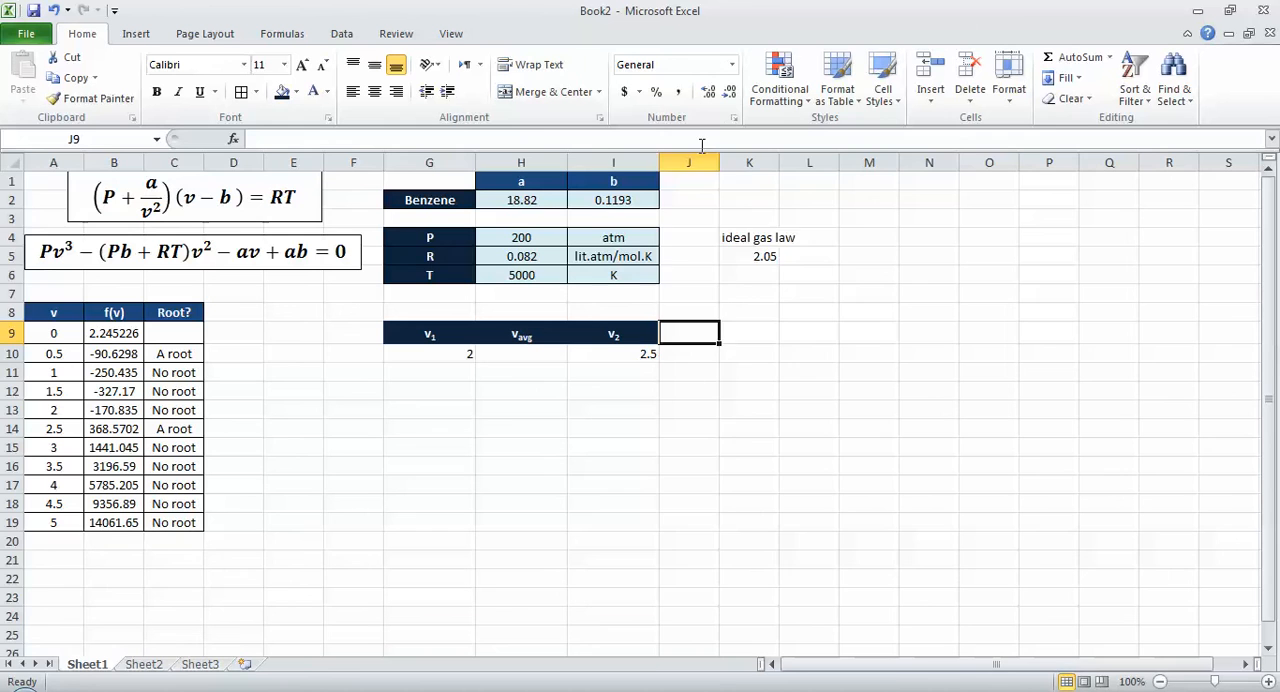
drag(700, 163, 802, 163)
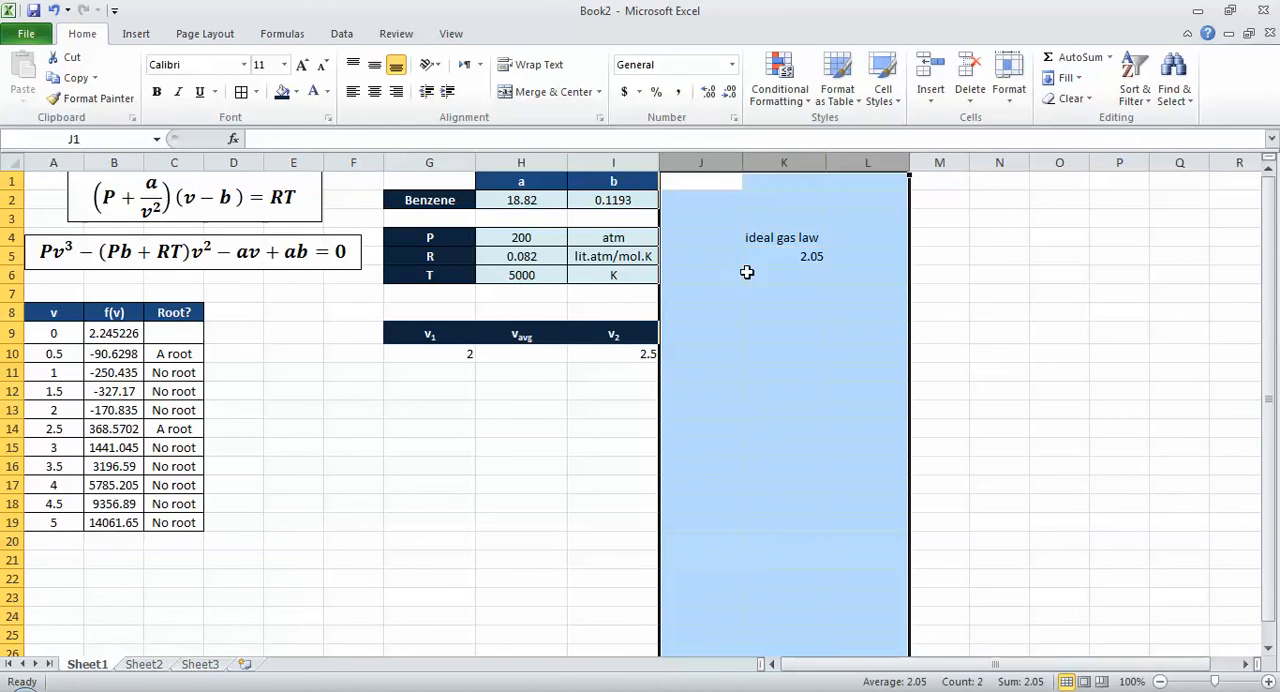
click(719, 330)
text(f()
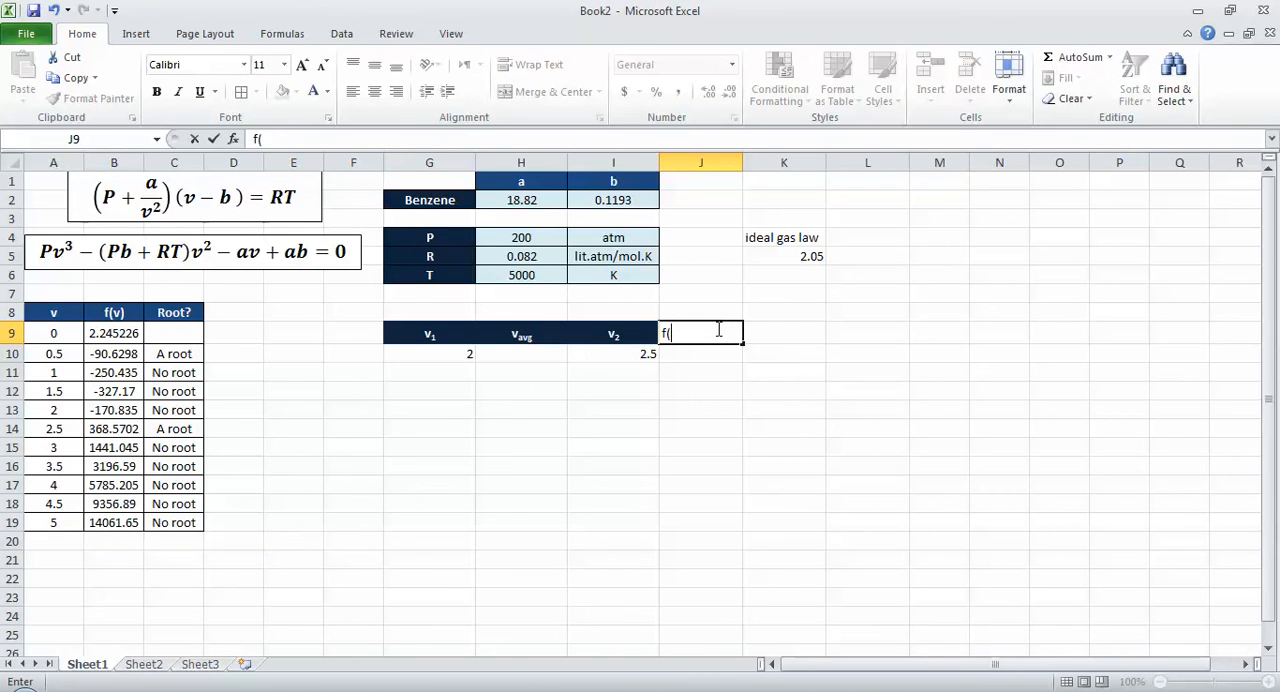
text(v1)
key(Tab)
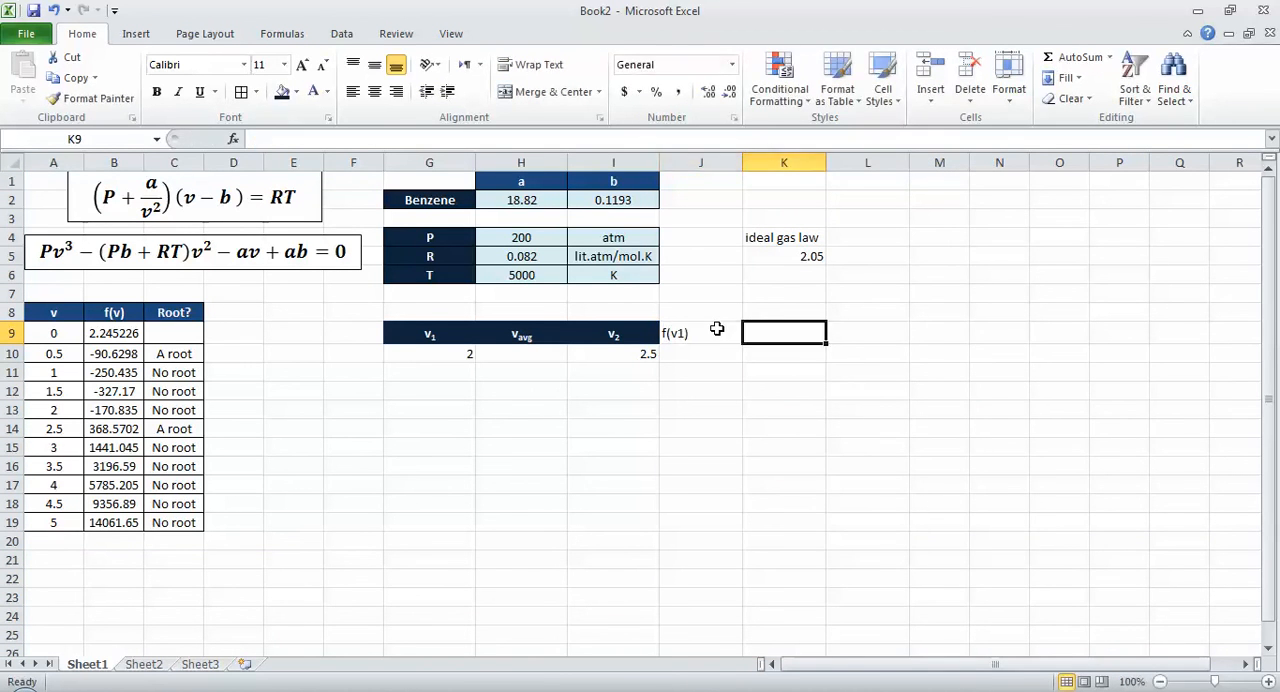
Step: Enter the labels f(vavg) in K9 and f(v2) in L9
text(f(v2)
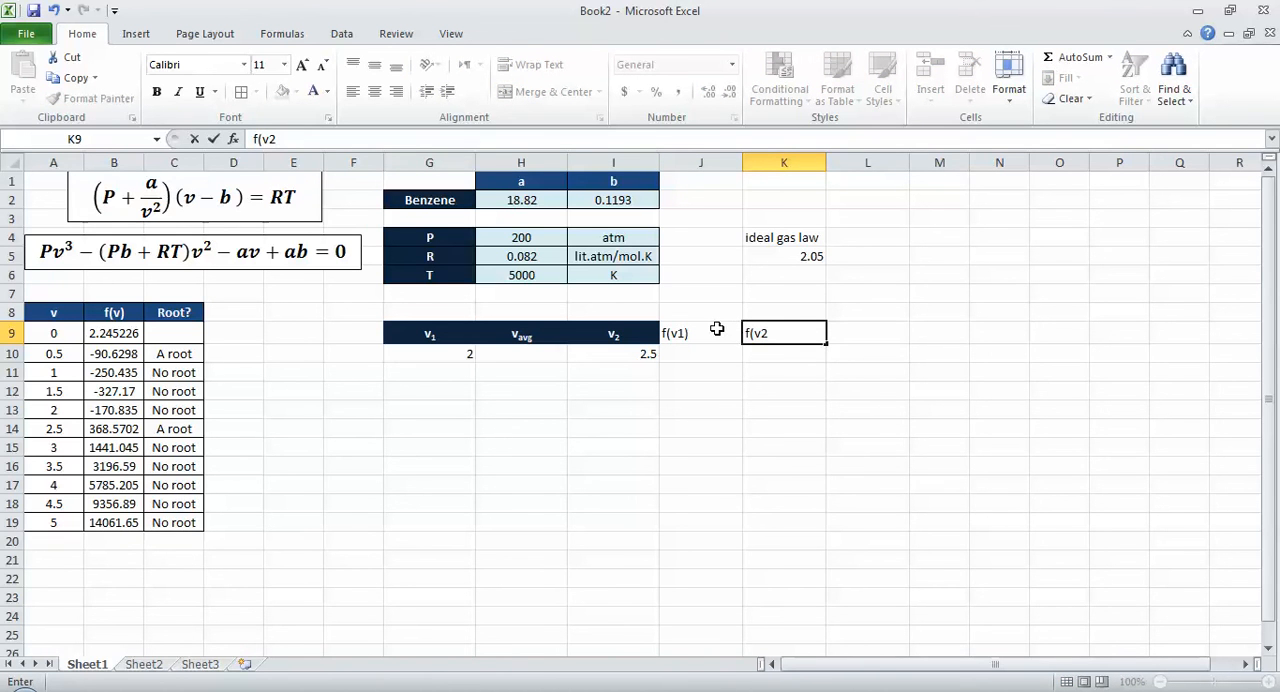
key(Tab)
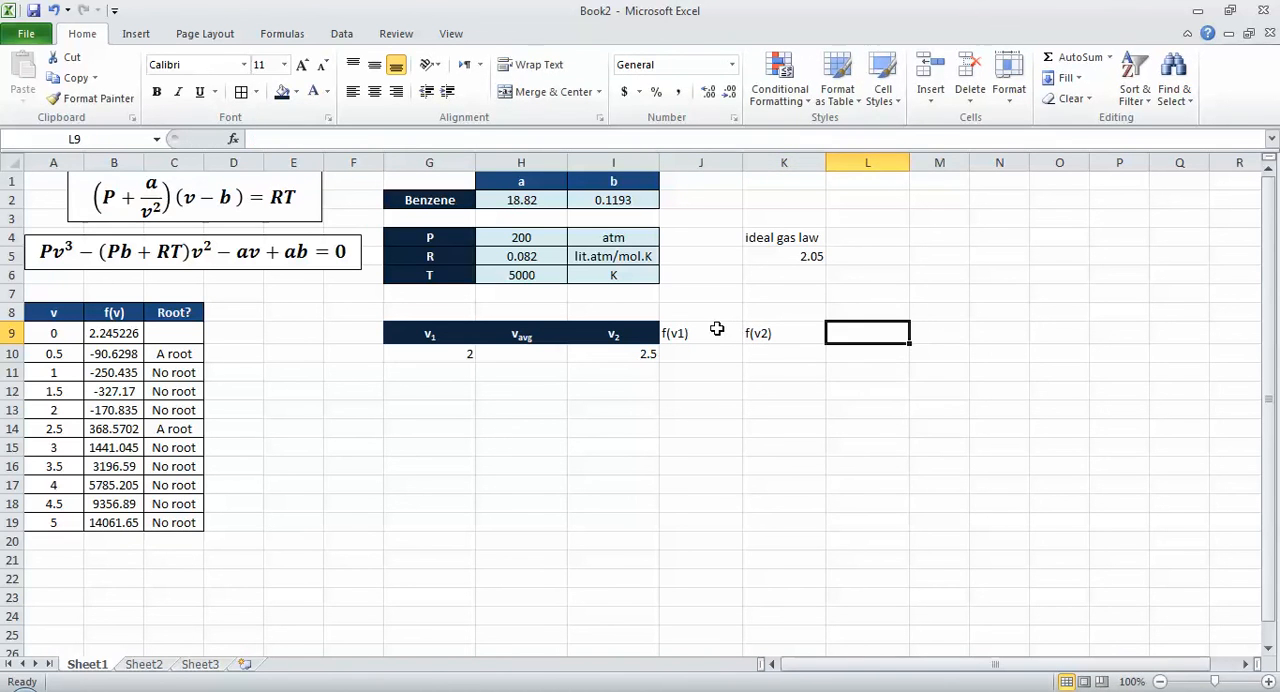
key(Left)
key(F2)
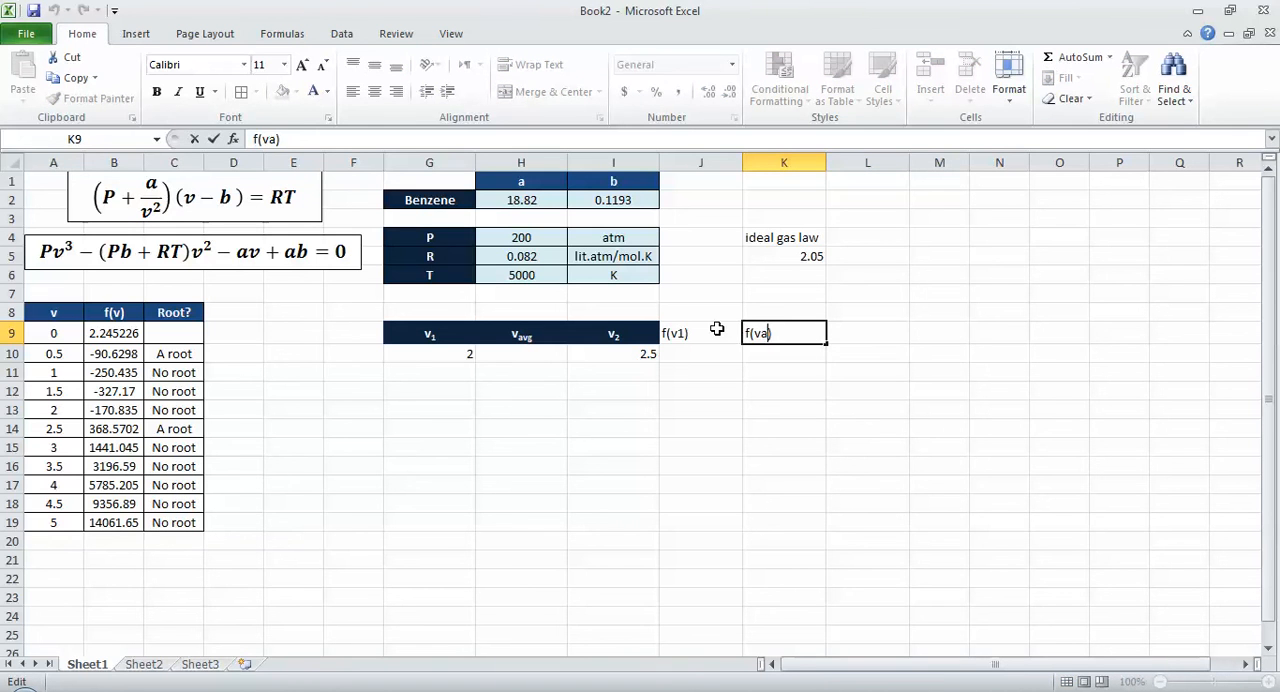
key(Tab)
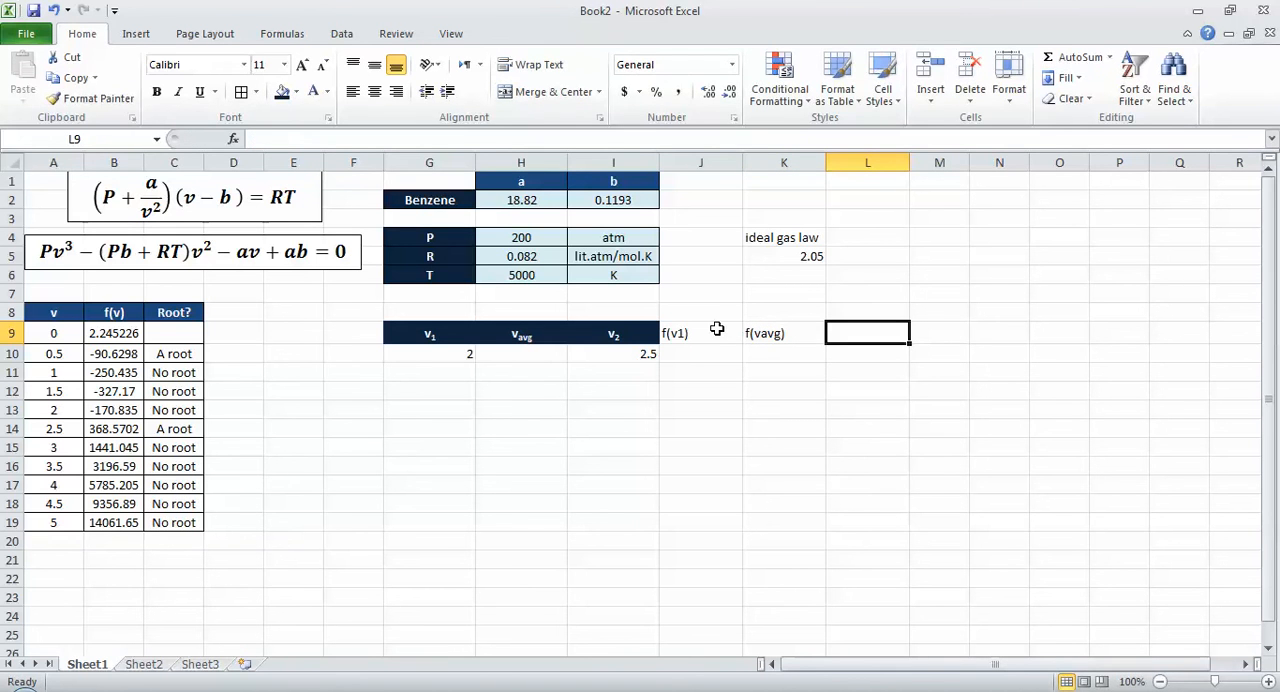
text(f(v2)
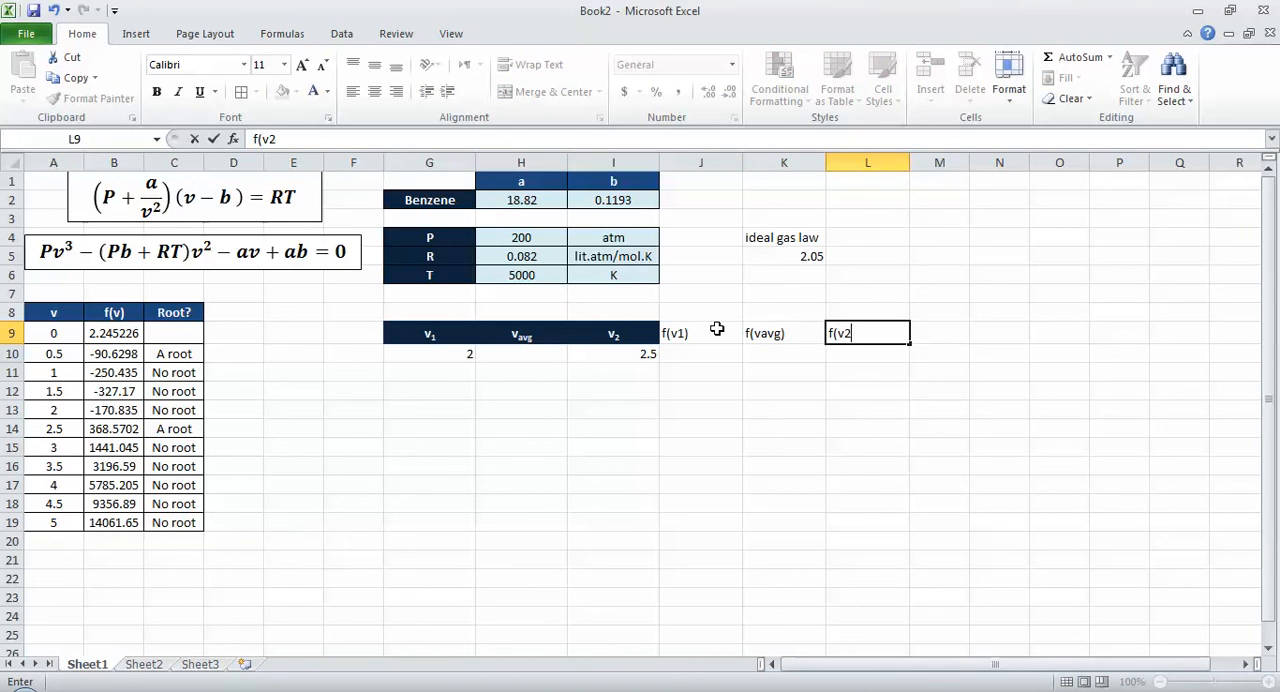
text())
key(Tab)
Step: Extend the dark blue header fill with white text over G9:L9 and centre the labels horizontally and vertically
key(Left)
key(ctrl+shift+Left)
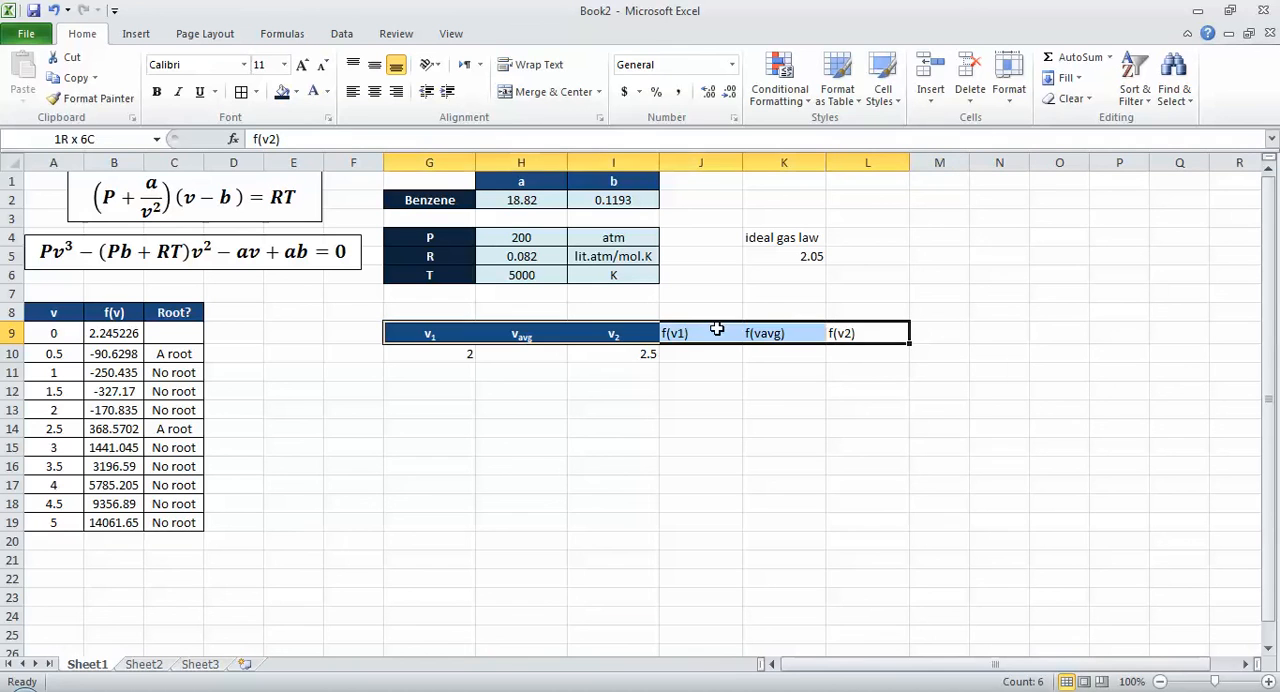
click(284, 93)
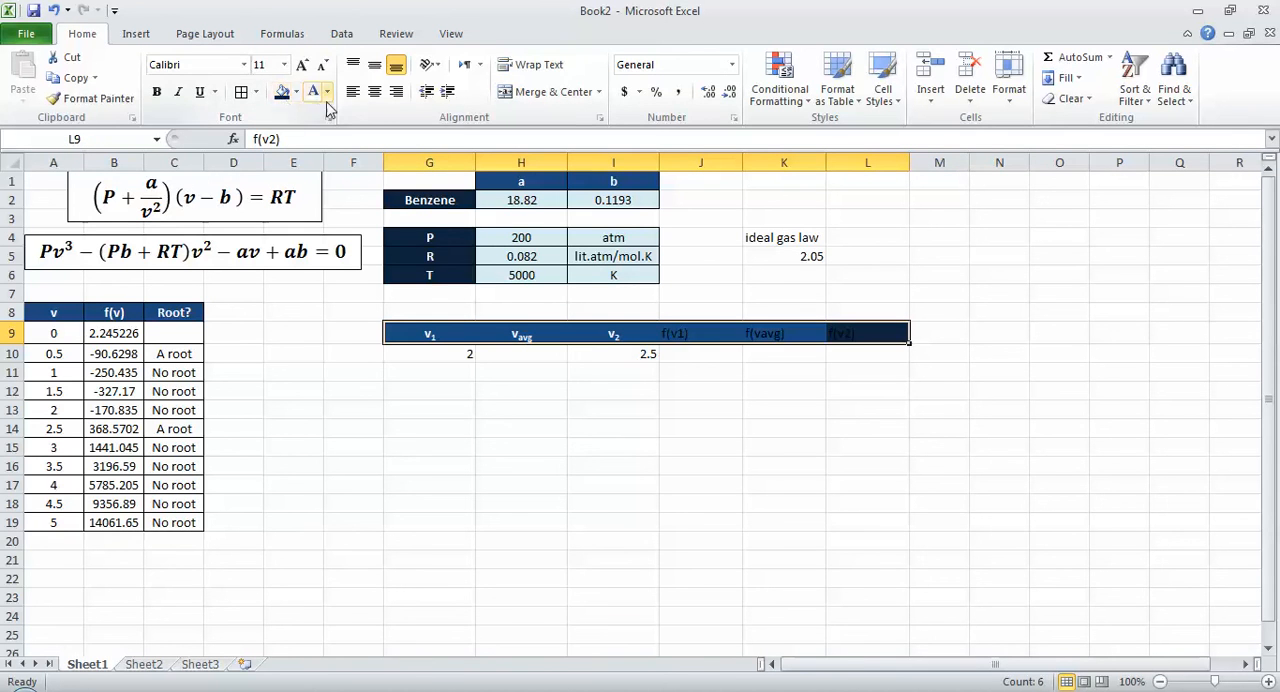
click(327, 93)
click(314, 151)
click(374, 91)
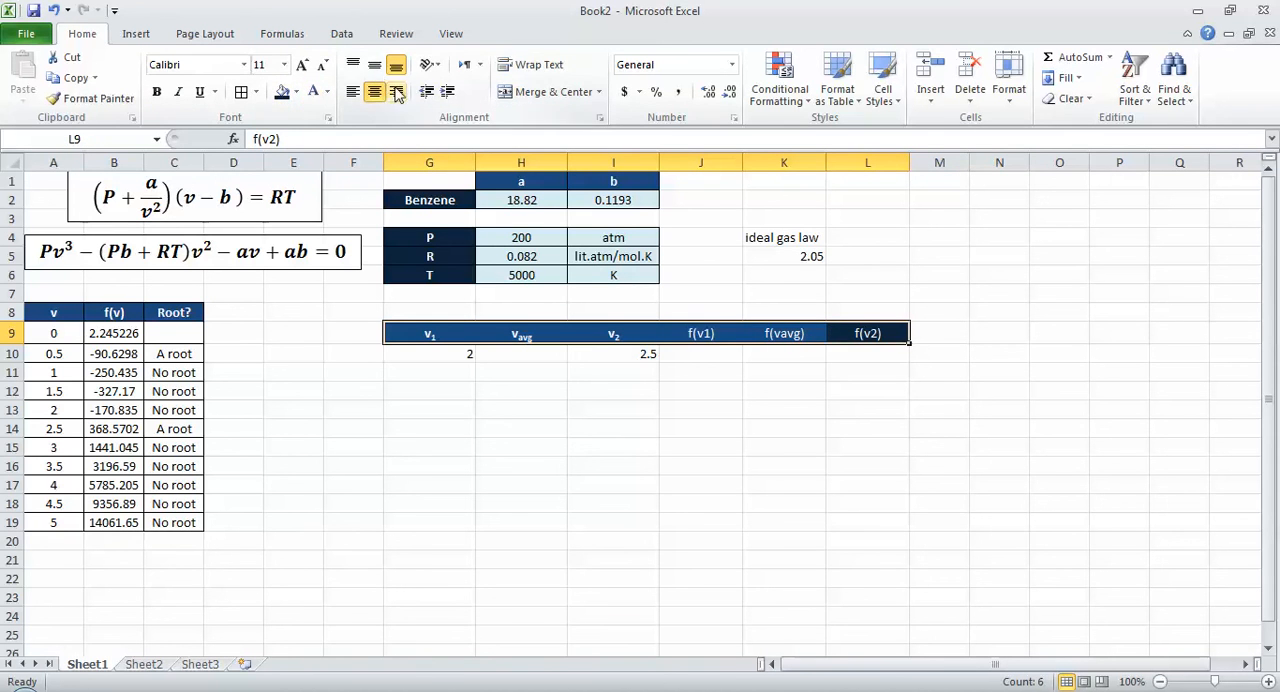
click(374, 64)
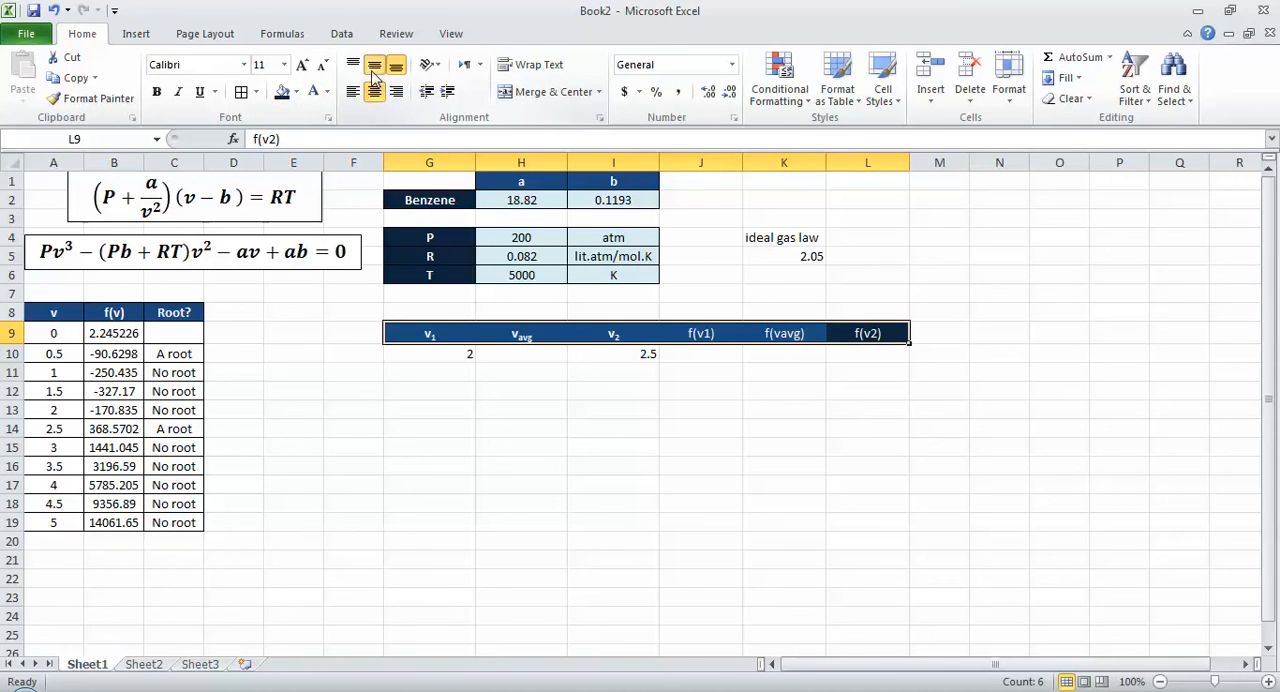
Step: Copy the f(v) formula from B9 into J10 under the f(v1) header
click(691, 353)
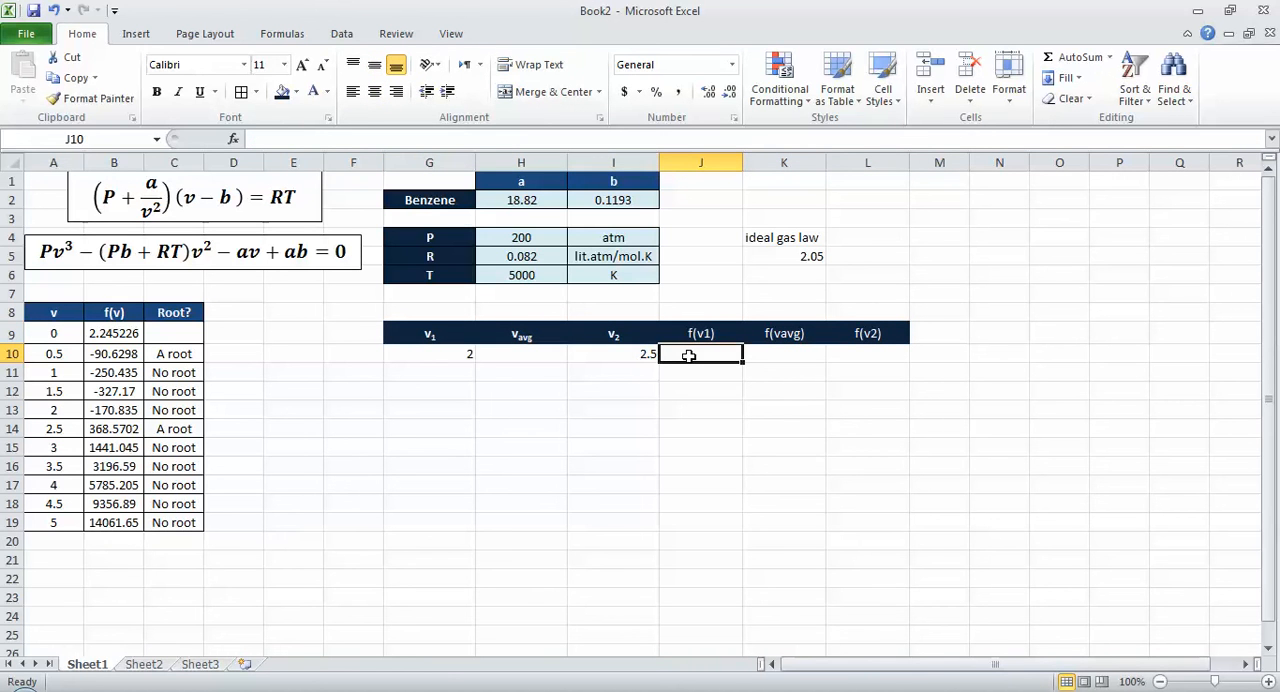
key(ctrl+Left)
key(ctrl+Left)
key(ctrl+Left)
key(ctrl+Up)
key(Left)
key(Down)
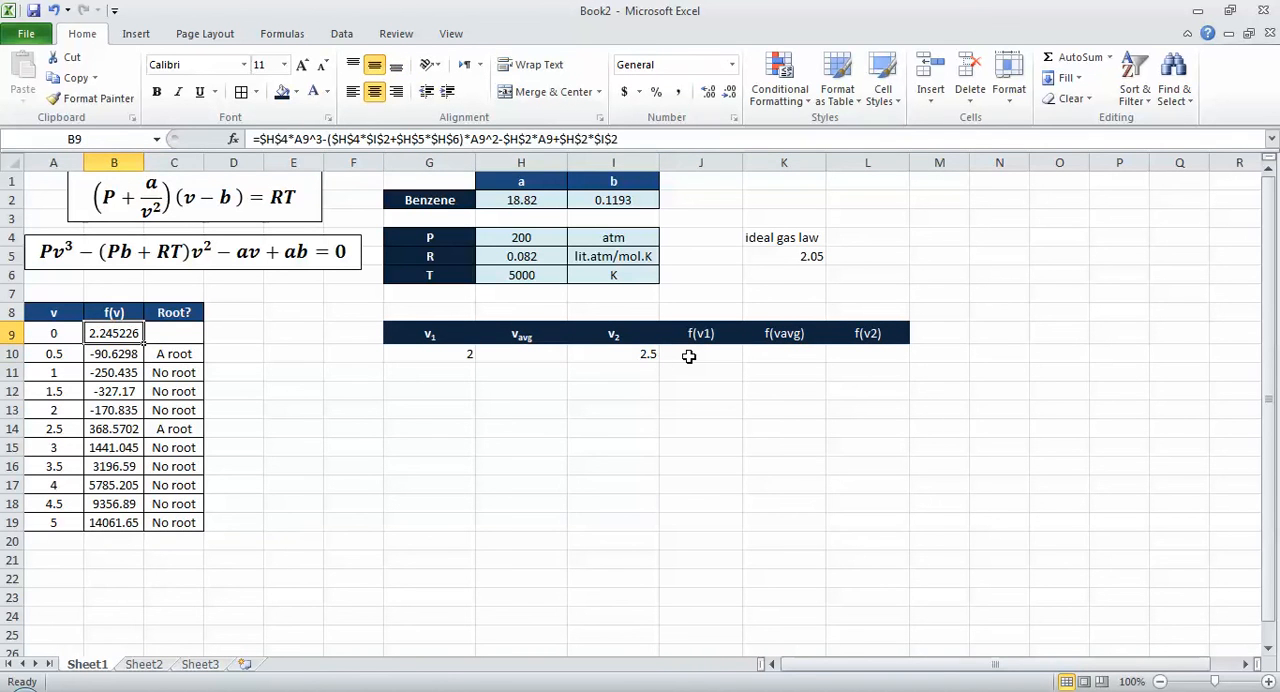
key(ctrl+c)
key(ctrl+Right)
key(ctrl+Right)
key(ctrl+Right)
key(ctrl+Left)
key(ctrl+Left)
key(ctrl+Left)
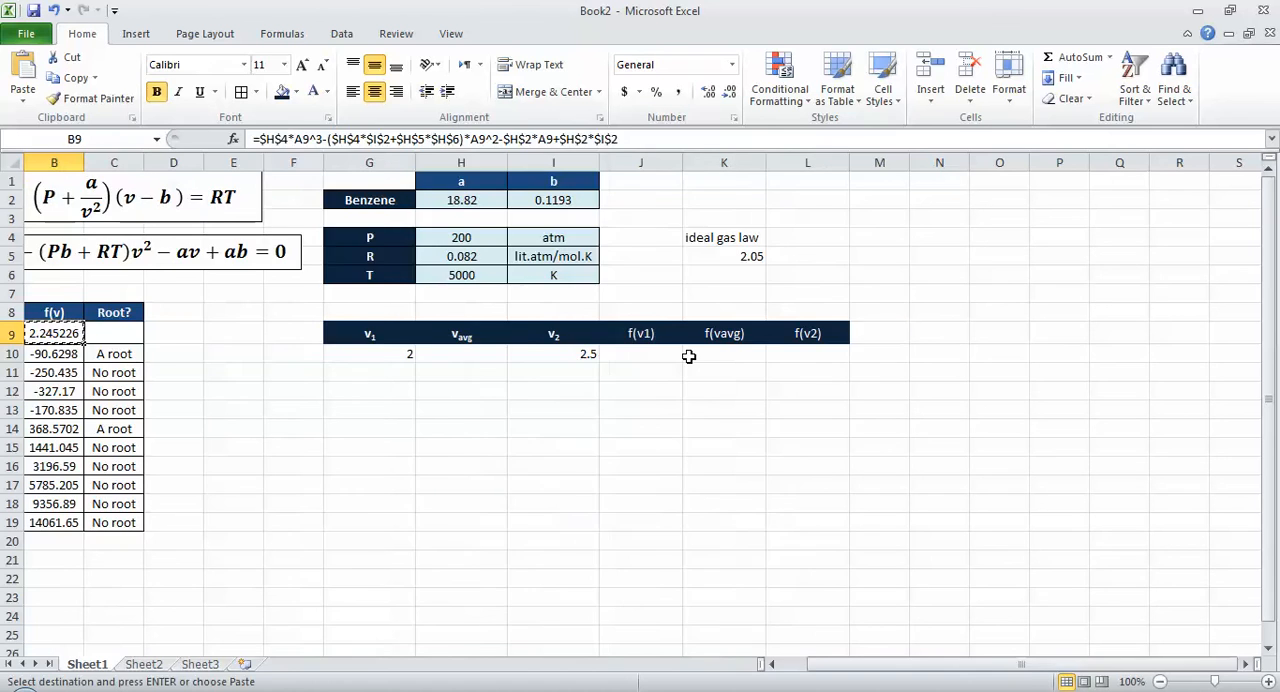
key(ctrl+Left)
key(ctrl+Right)
key(ctrl+Right)
key(Right)
key(Right)
key(Down)
key(Down)
key(Right)
key(Right)
key(Up)
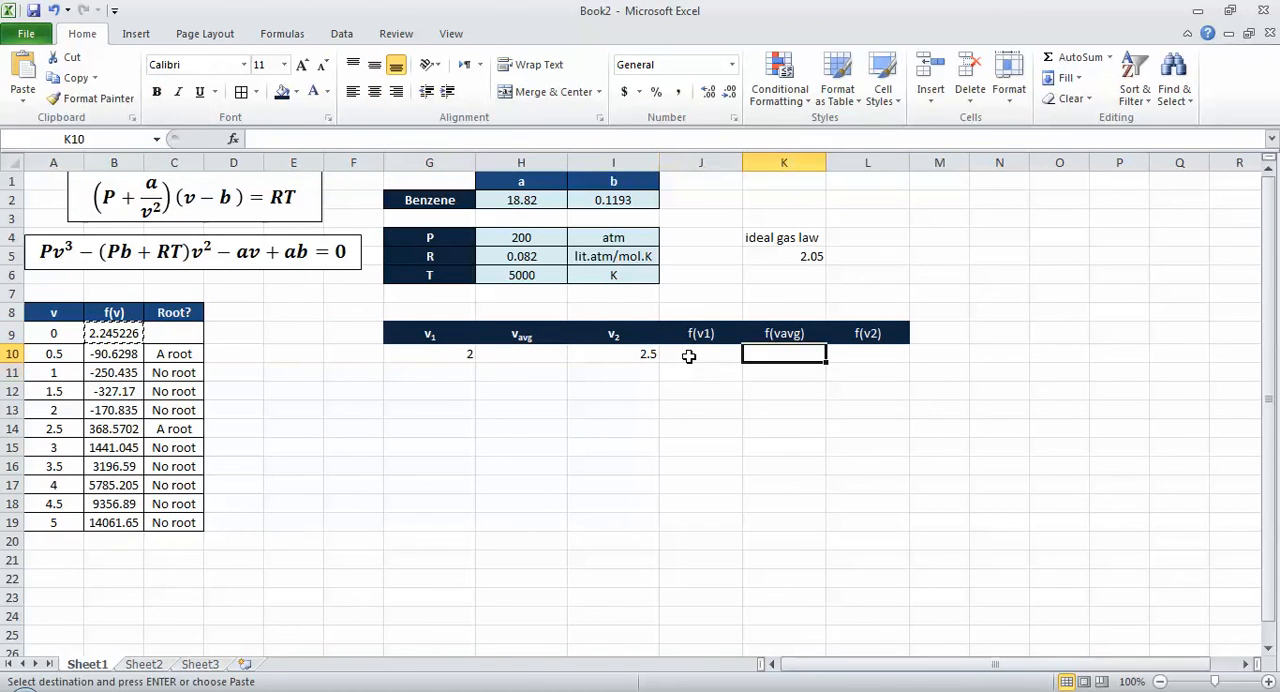
key(Left)
key(ctrl+v)
Step: Change all three I10 references in the J10 formula to G10 so that it evaluates f at v1
key(F2)
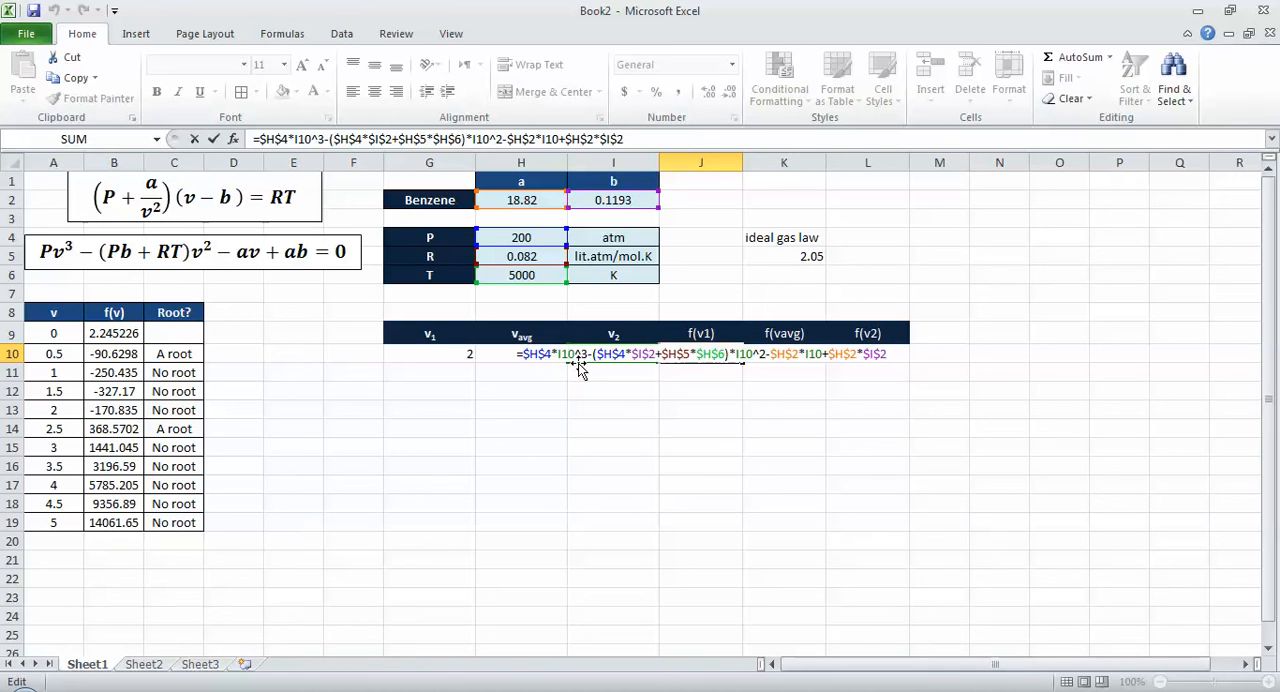
double_click(572, 355)
click(470, 356)
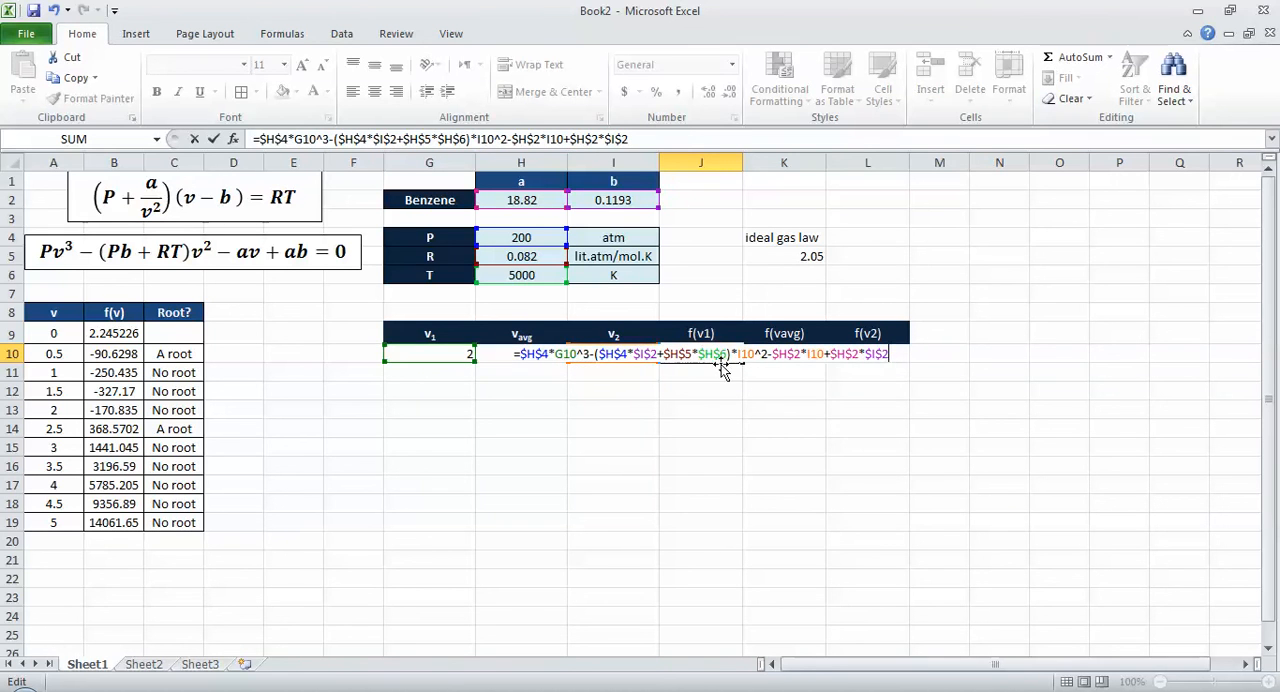
drag(638, 363, 469, 357)
drag(636, 365, 480, 353)
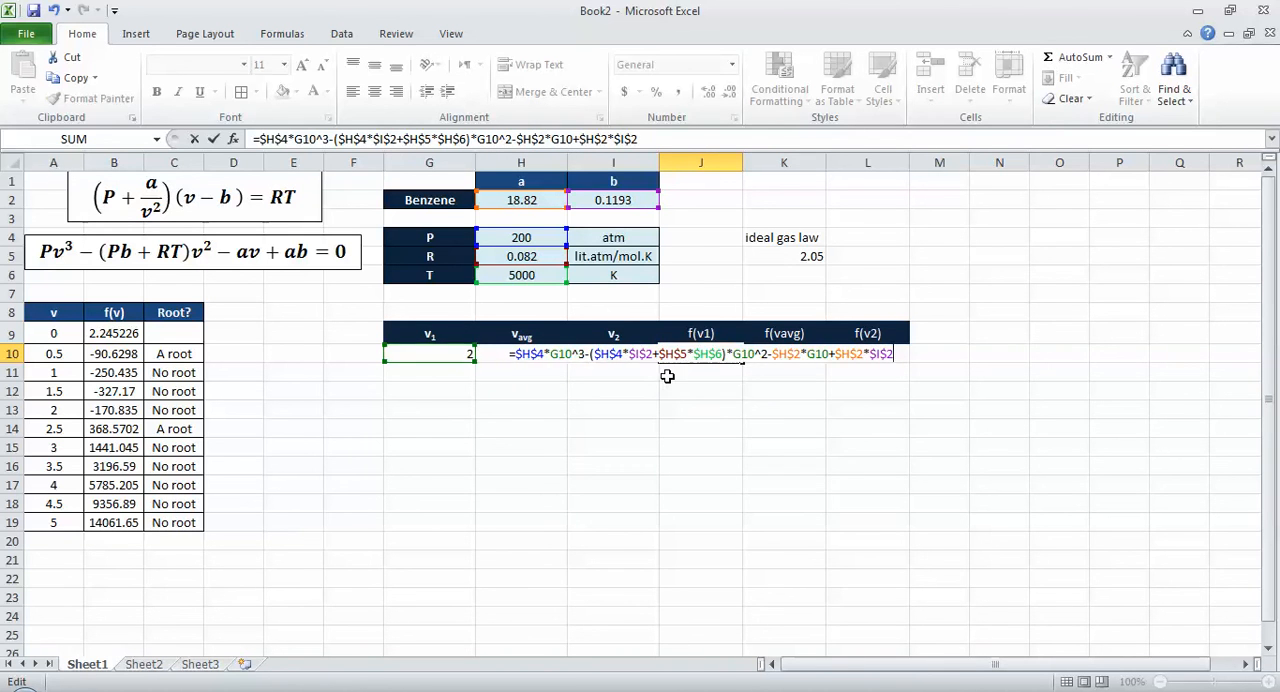
key(Return)
key(Up)
key(F2)
key(Return)
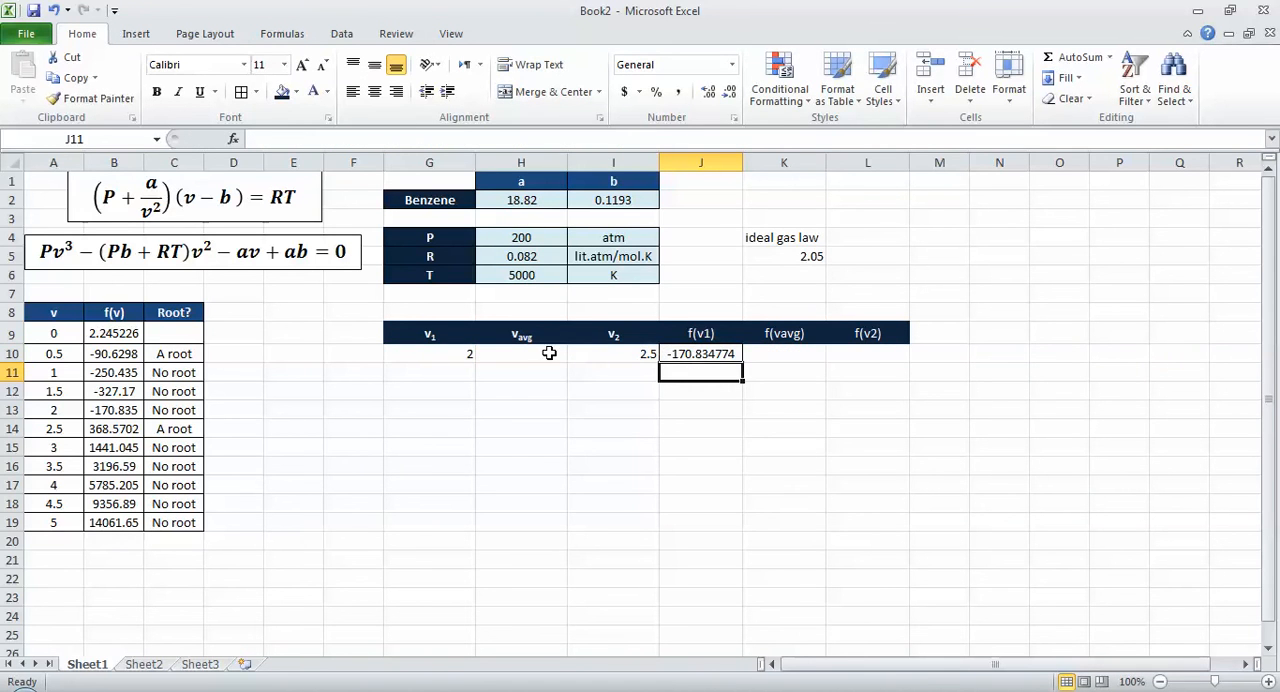
Step: Fill the J10 formula across to K10 and L10 and check the formula in L10
click(726, 354)
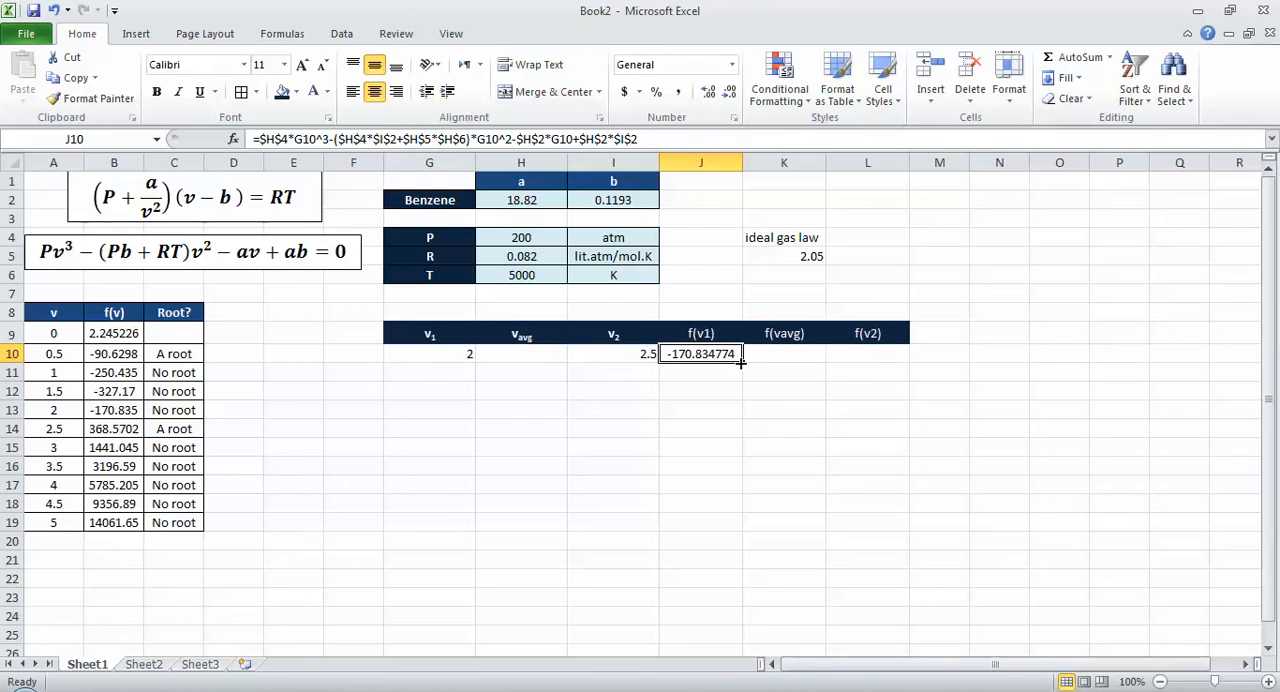
drag(742, 362, 870, 354)
click(870, 354)
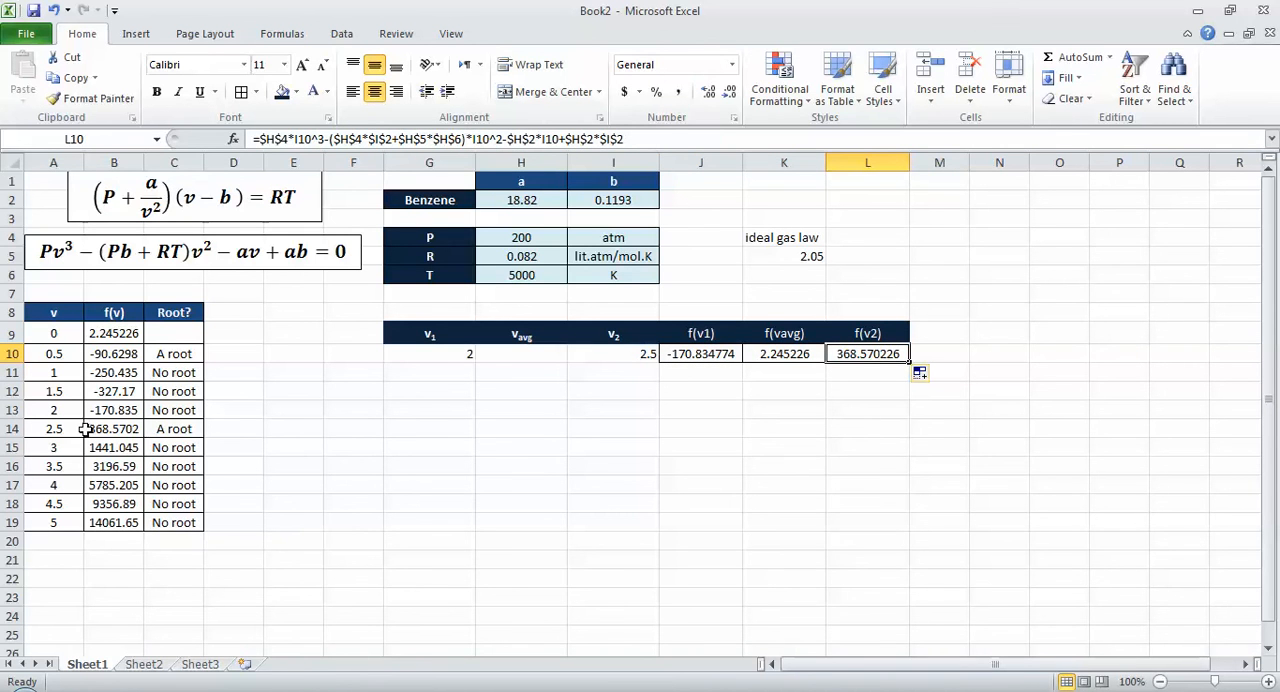
Step: Enter =AVERAGE(G10,I10) in H10 to compute vavg as the midpoint of v1 and v2
click(514, 364)
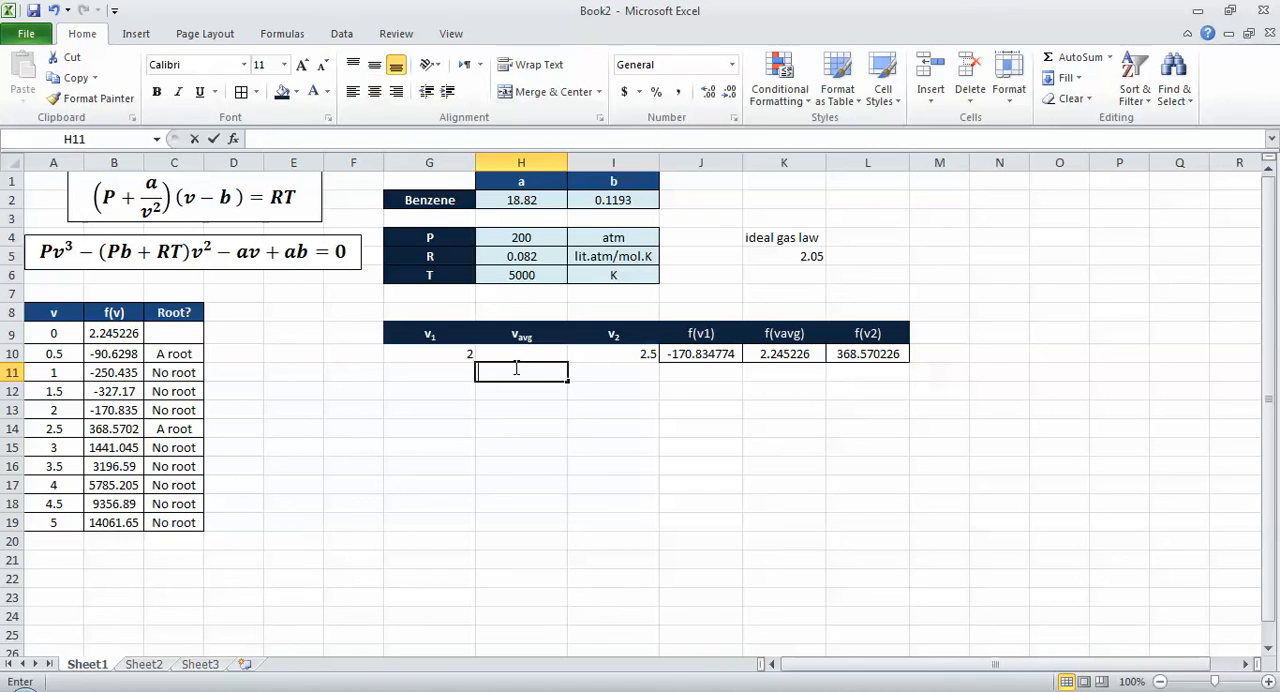
click(520, 358)
text(=average)
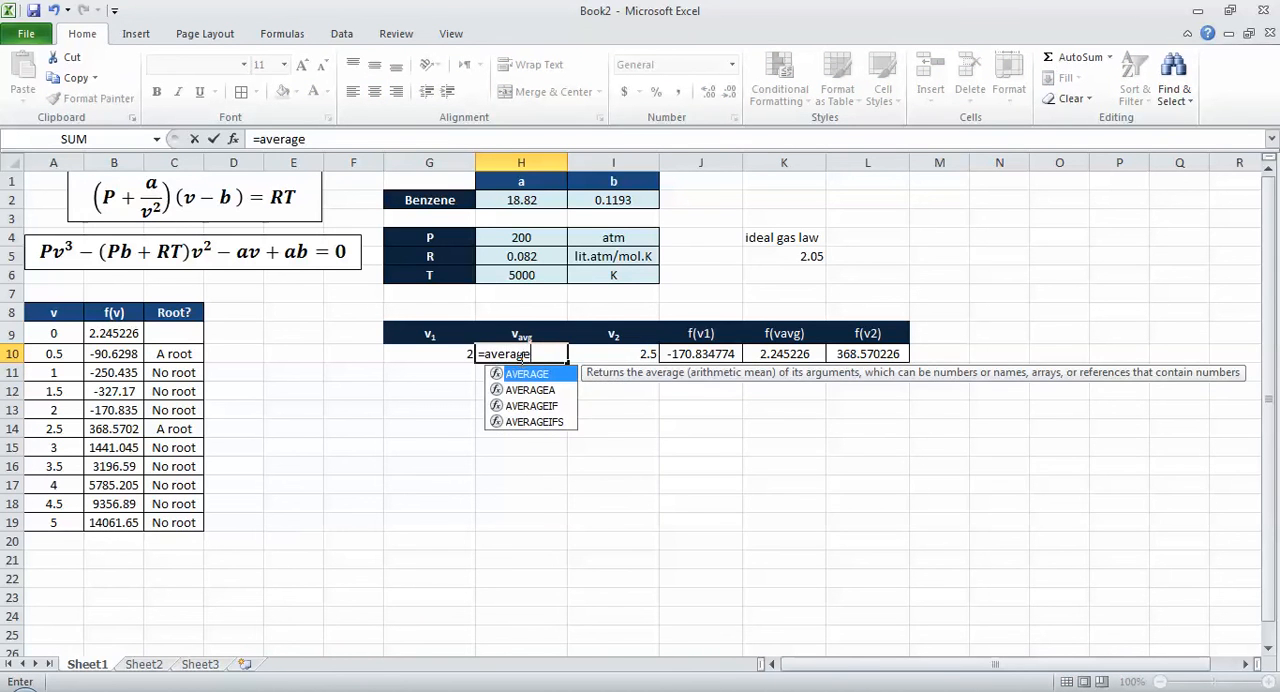
key(Tab)
key(Left)
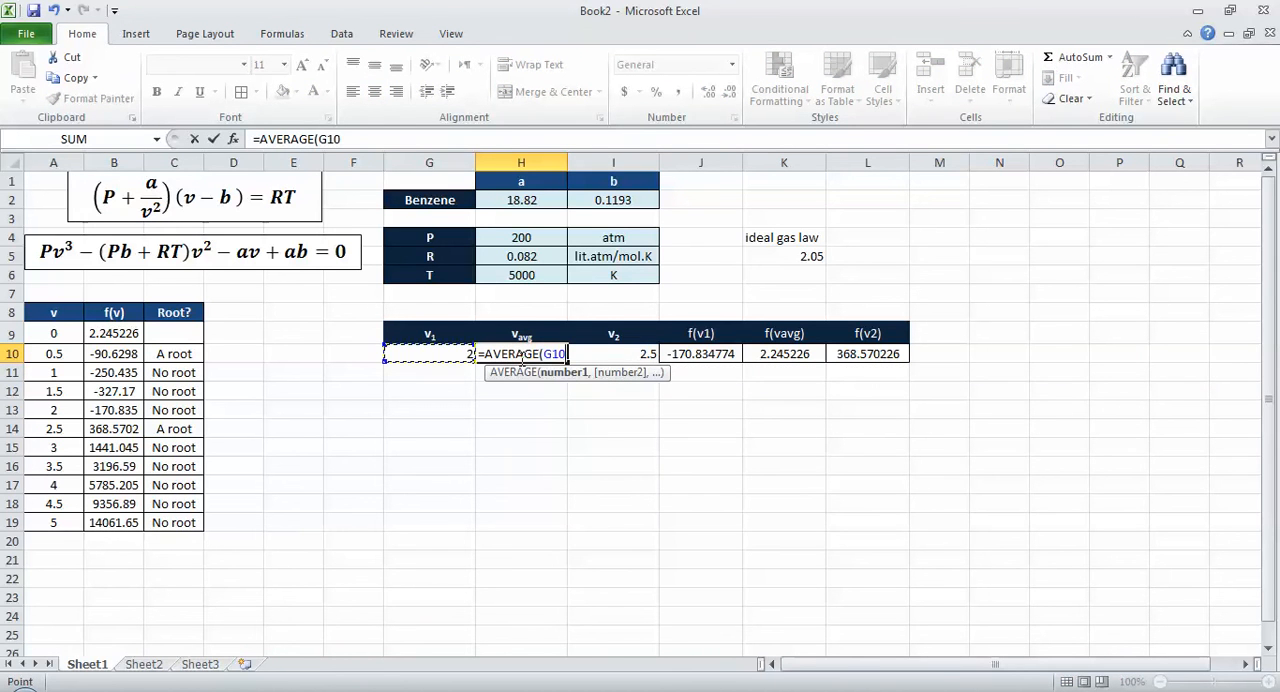
text(,)
key(Right)
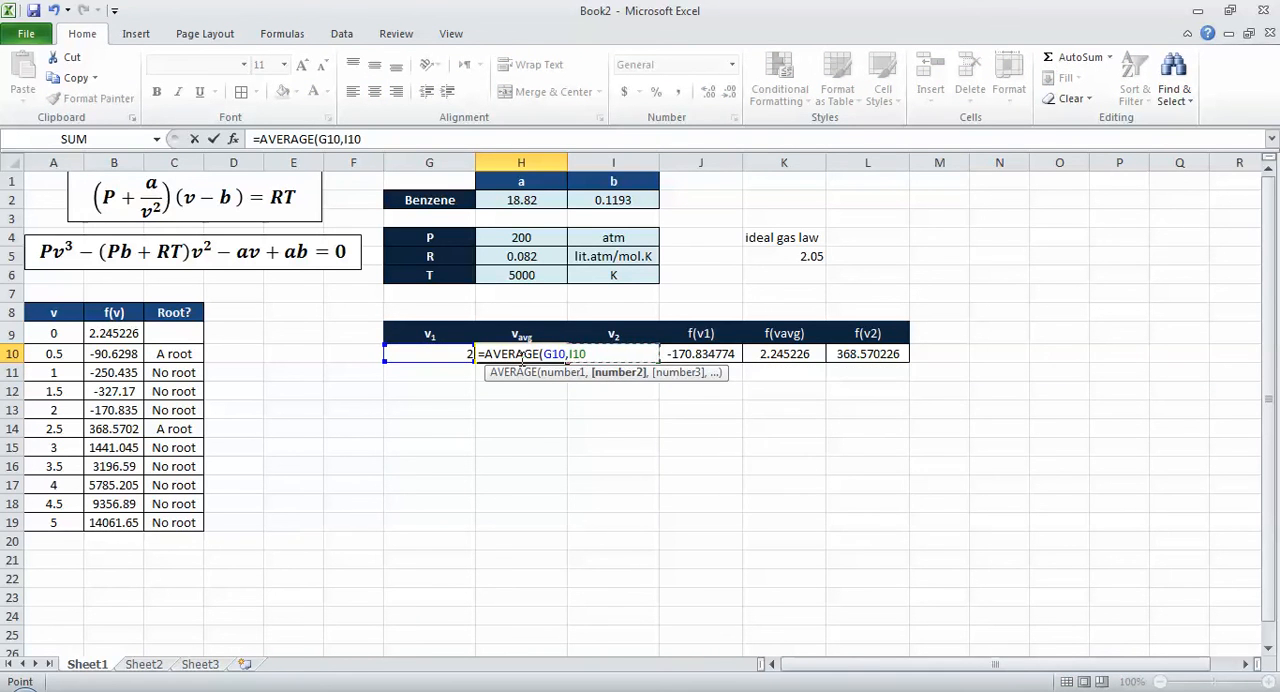
key(Return)
click(520, 358)
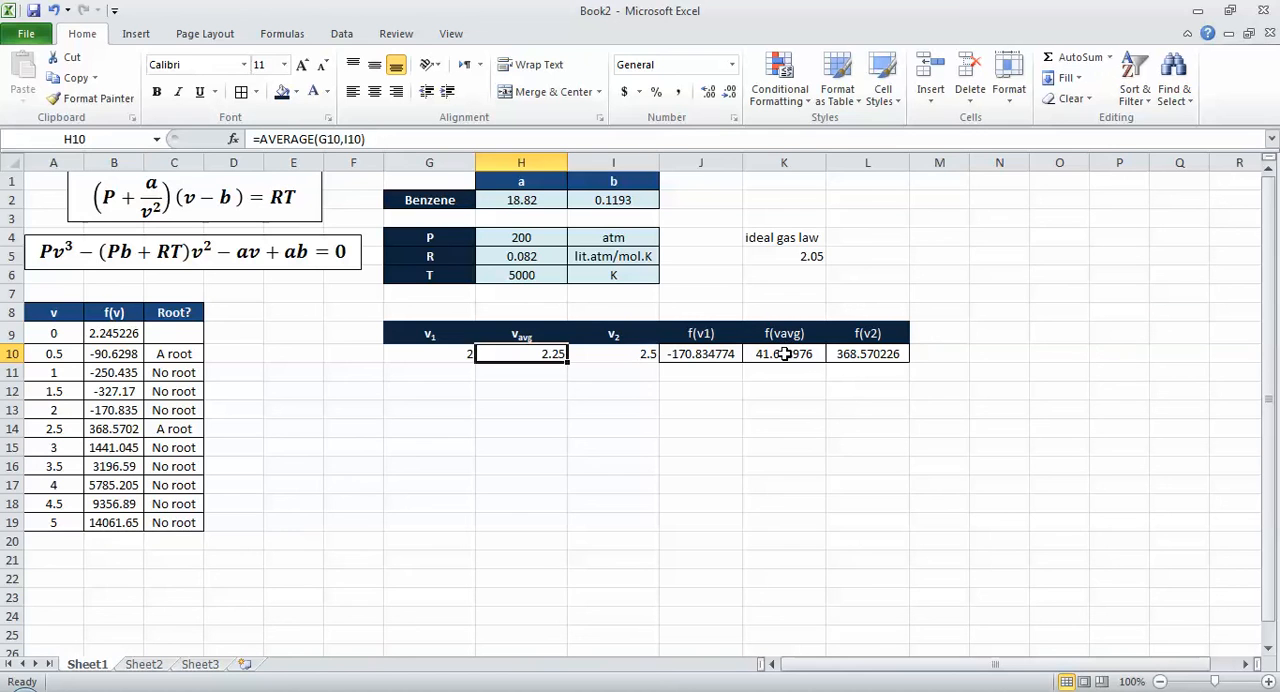
Step: Enter =IF(J10*K10>0,G10,H10) in G11 to choose the next v1 from the signs of f(v1) and f(vavg)
click(457, 371)
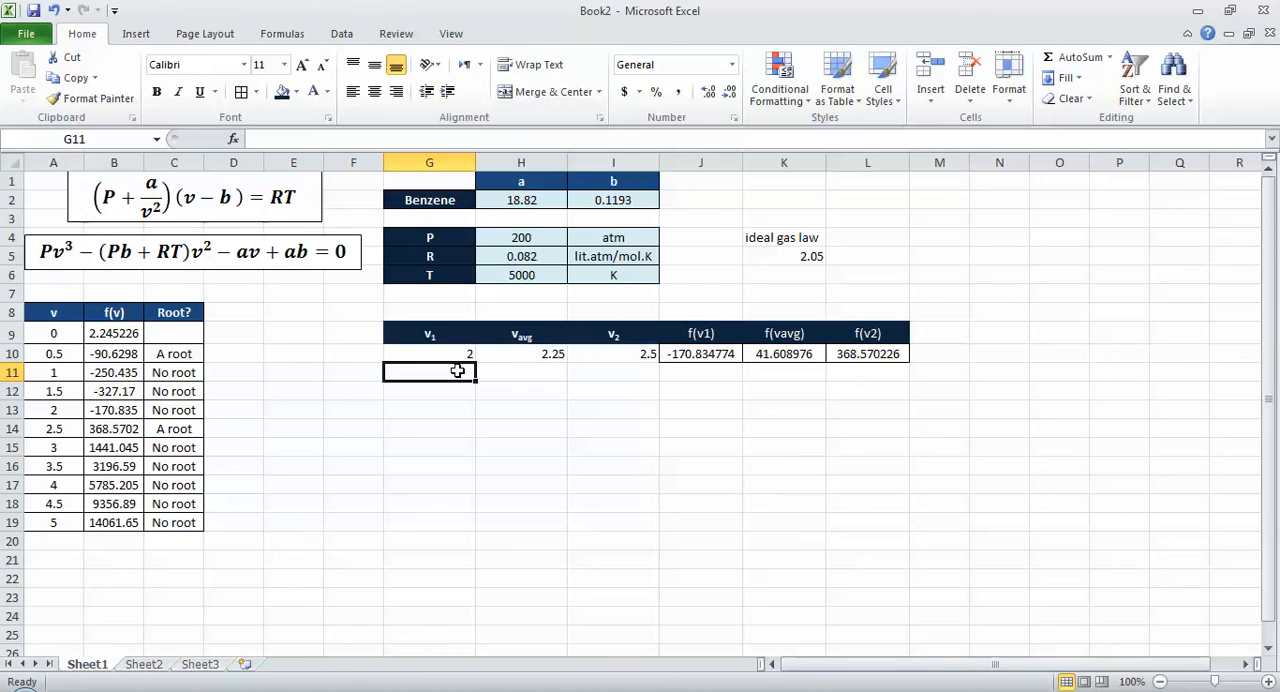
text(=)
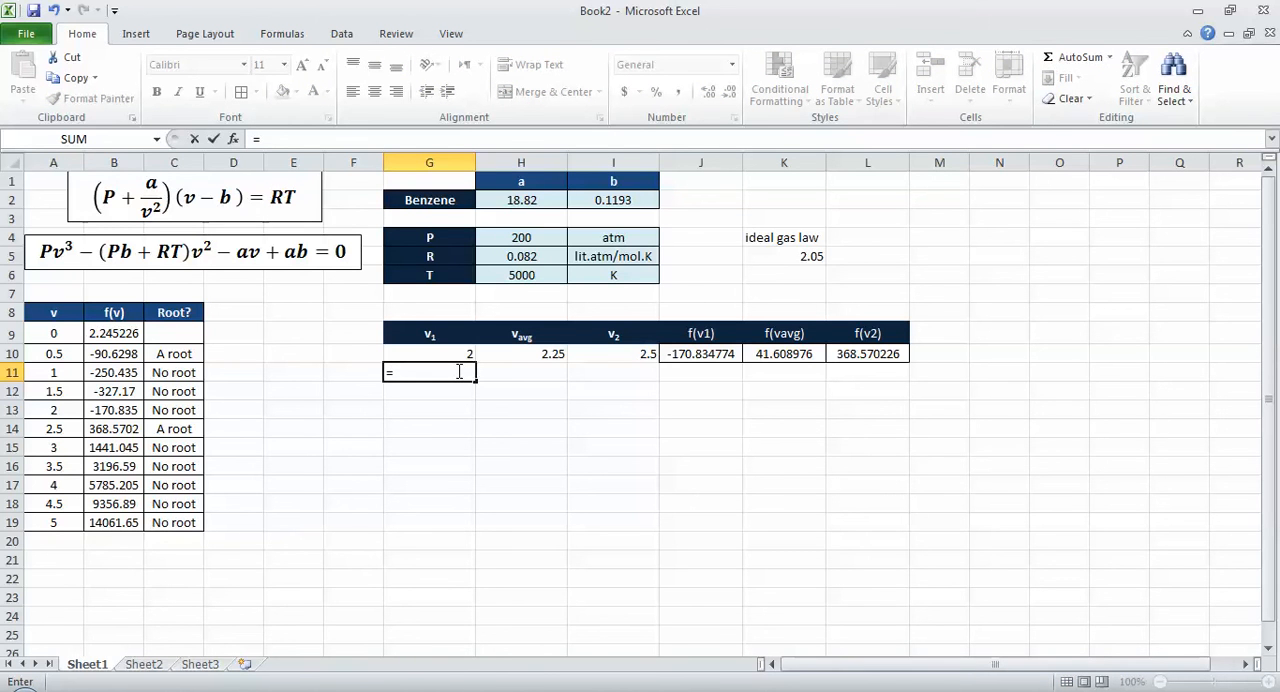
text(if()
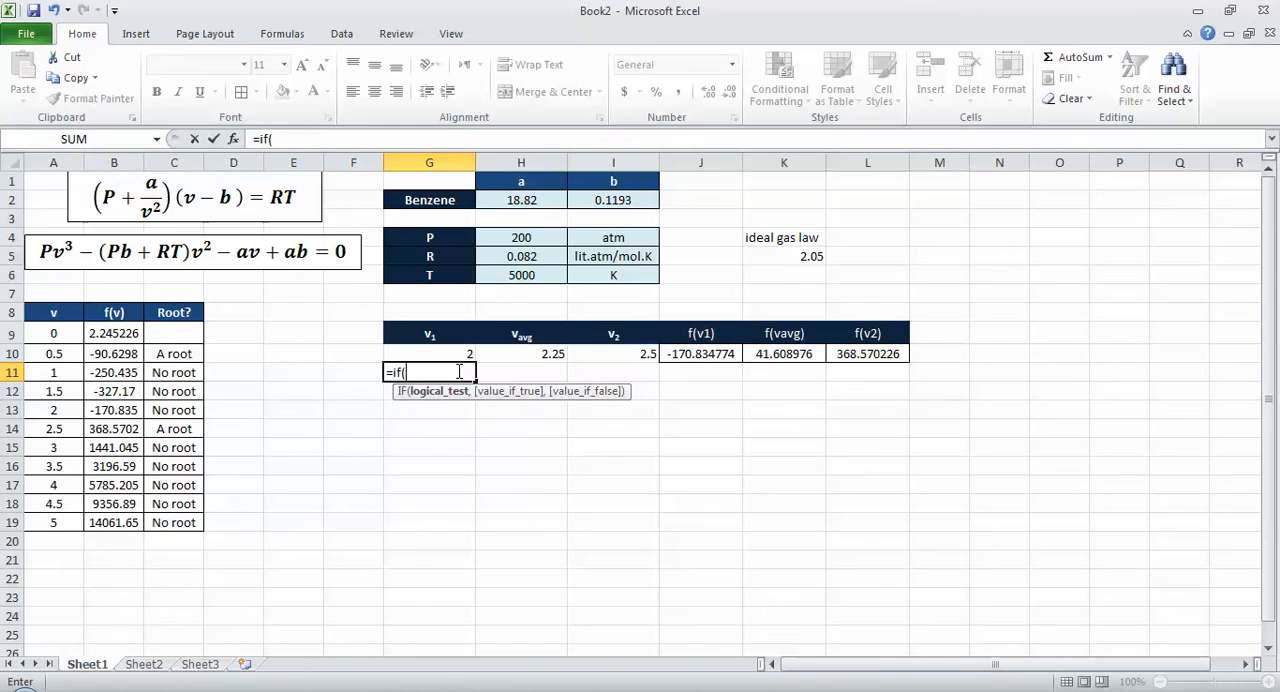
click(698, 352)
text(*)
click(800, 356)
text(>)
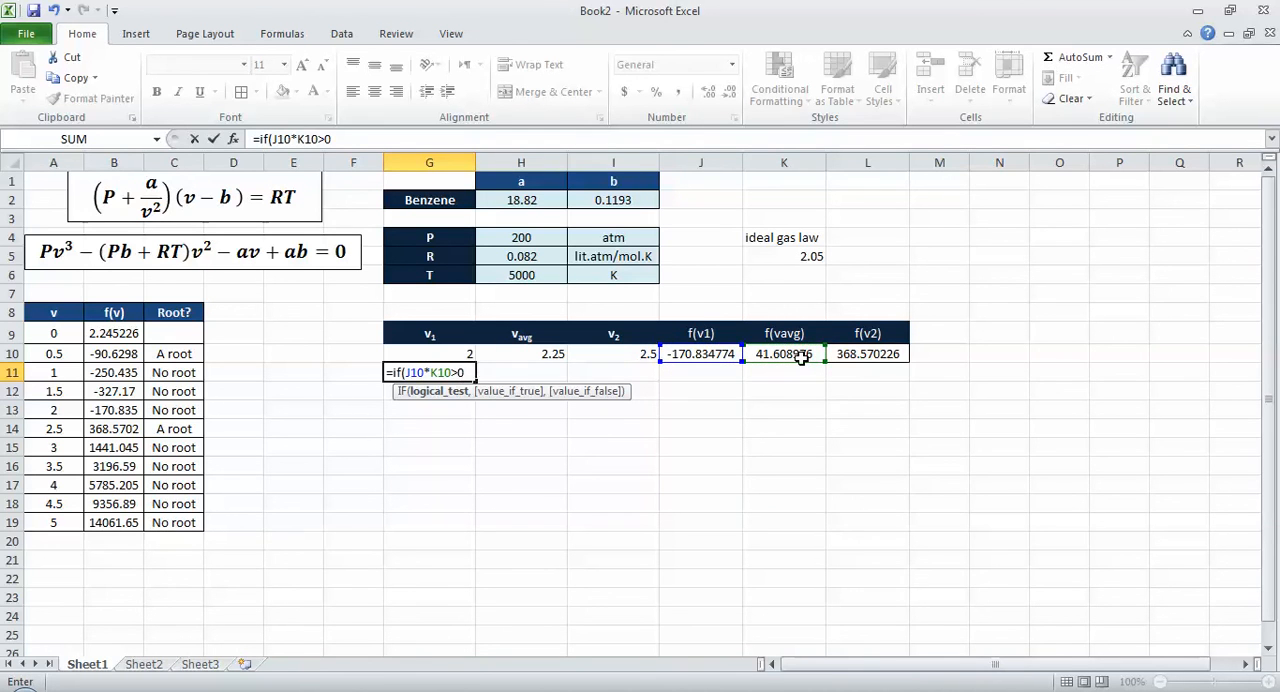
text(0,)
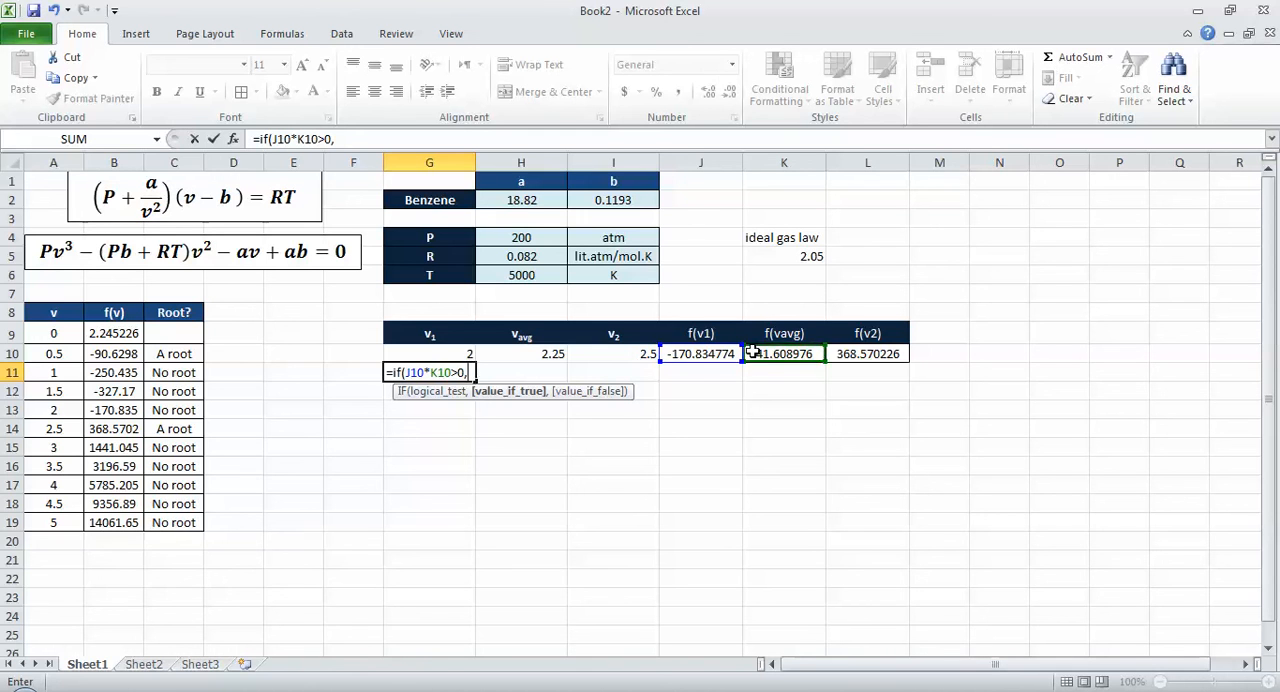
click(459, 353)
text(,)
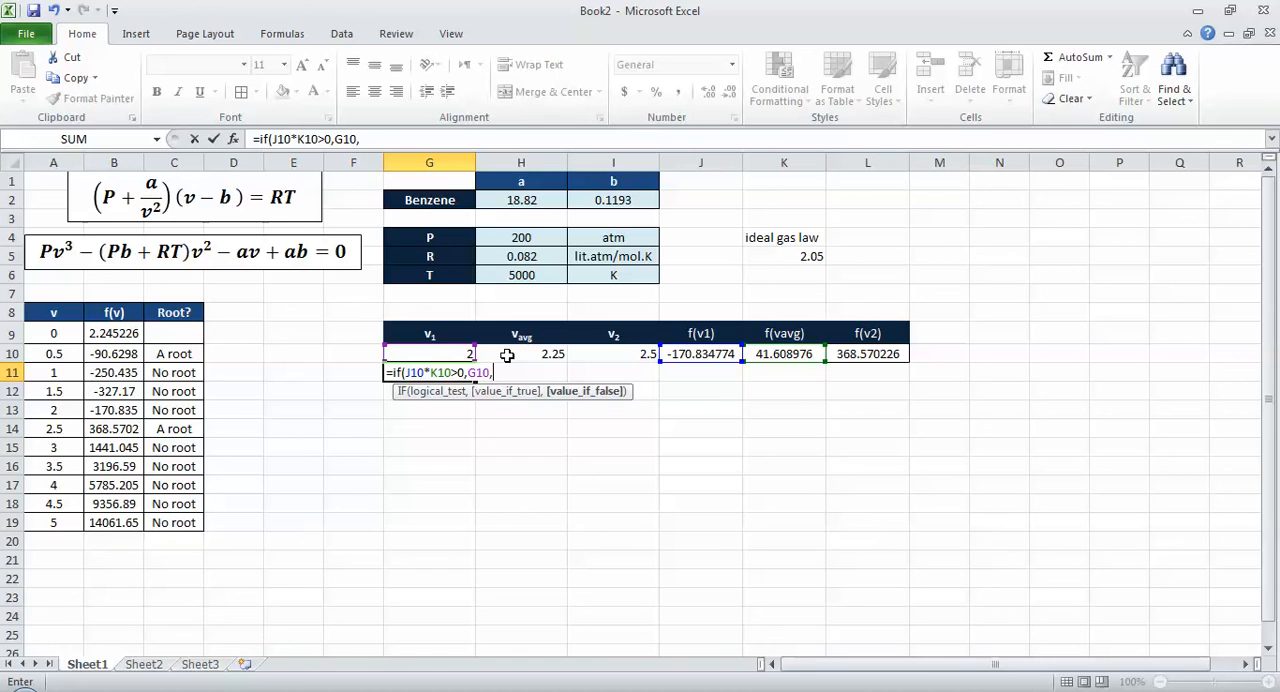
click(507, 355)
text())
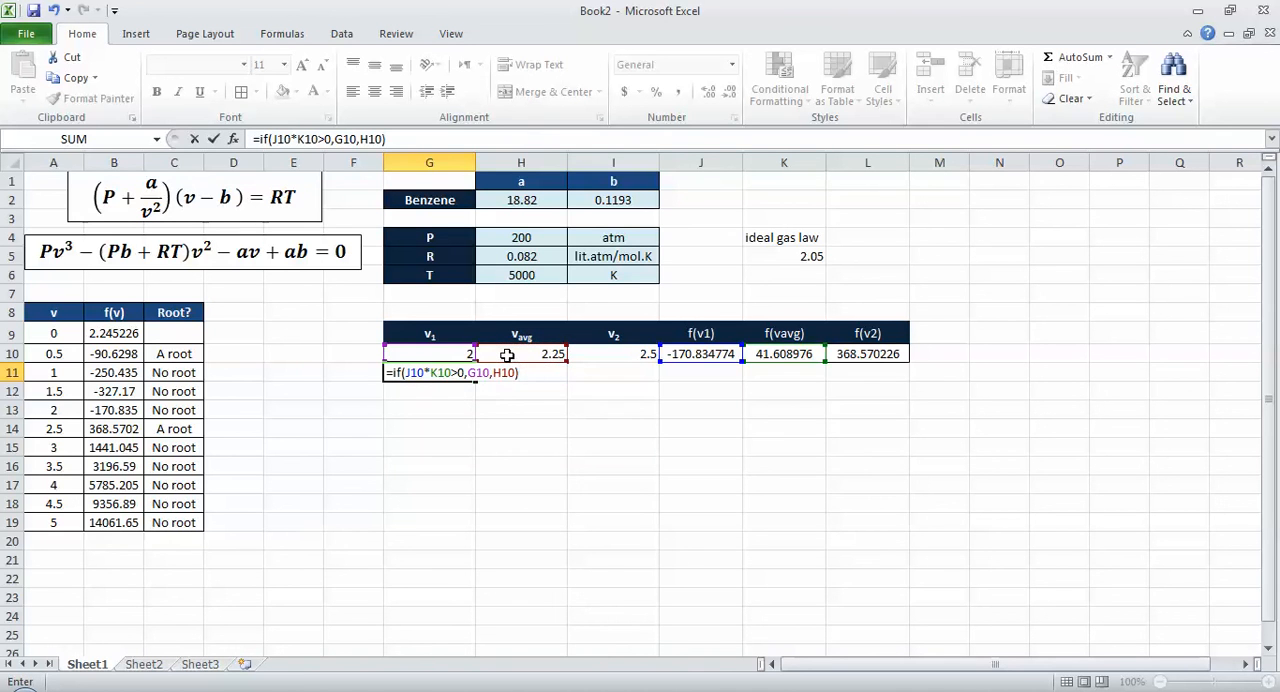
key(Tab)
key(Tab)
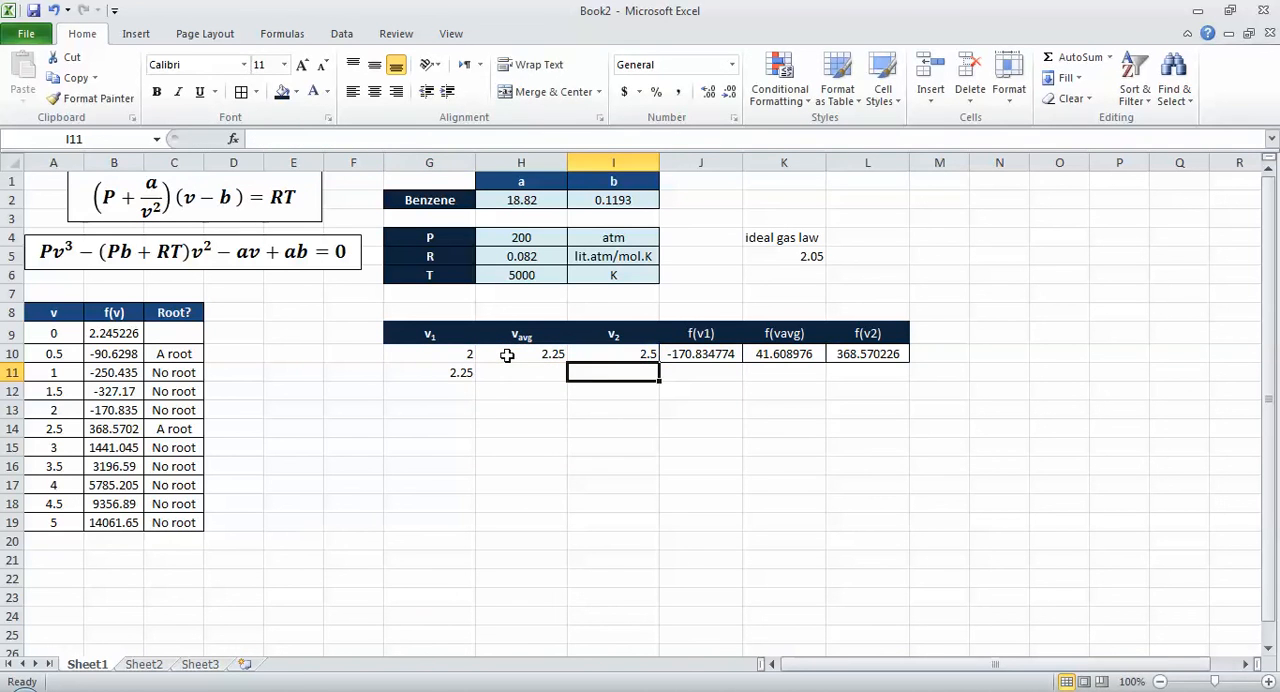
text(=of)
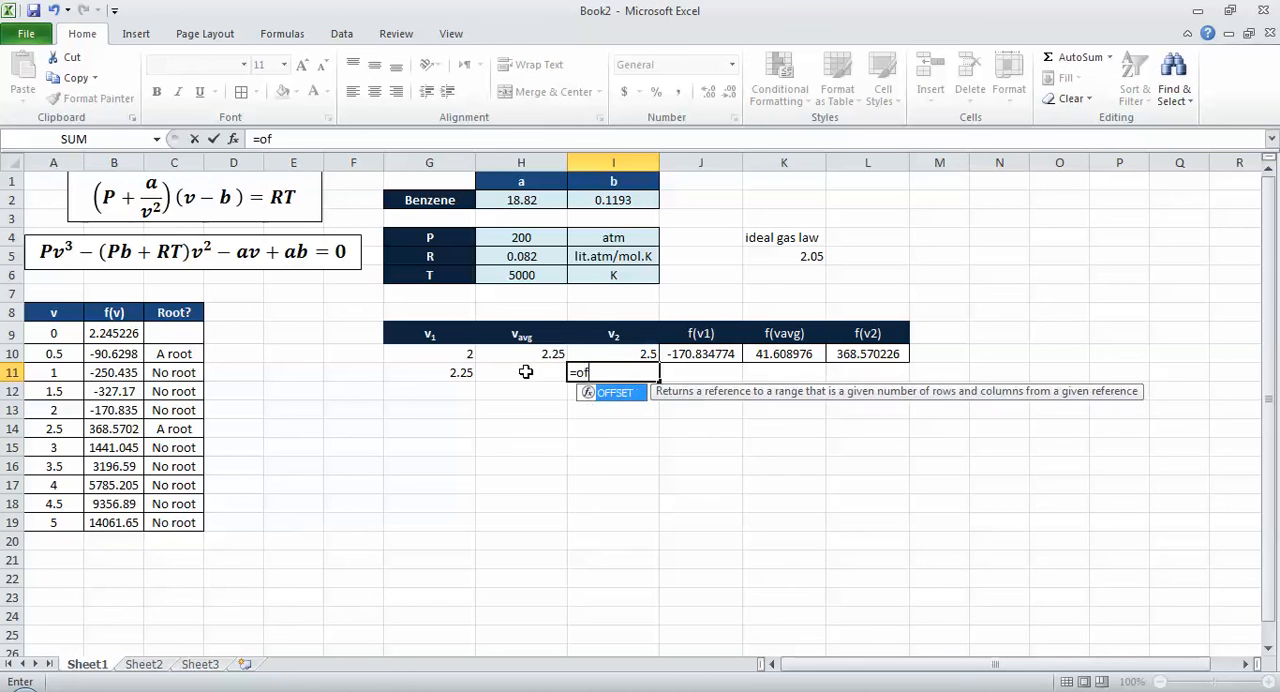
key(BackSpace)
key(BackSpace)
text(IF()
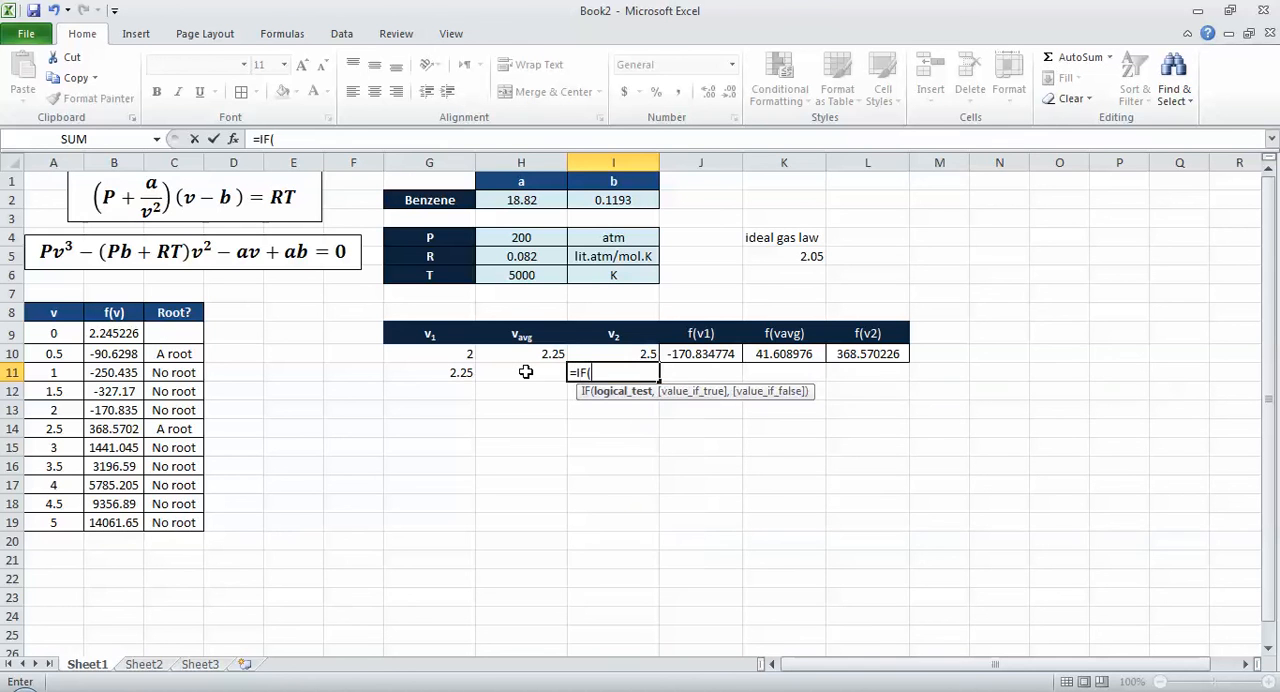
click(764, 353)
text(*)
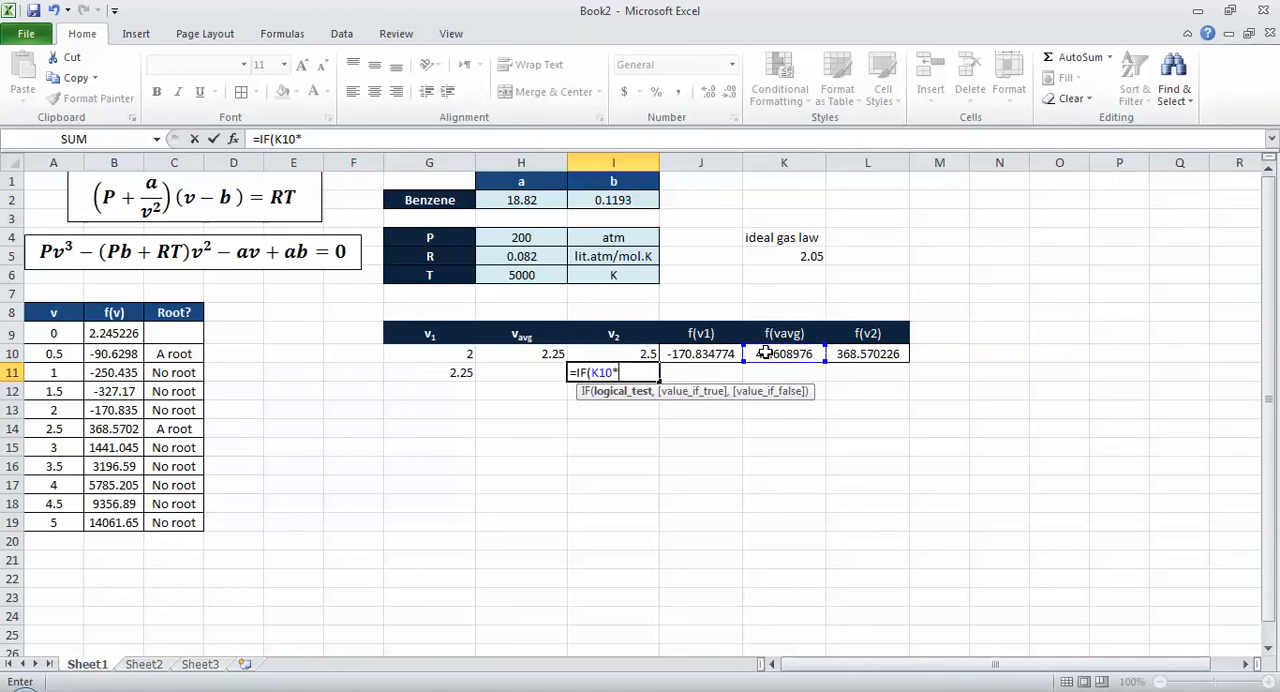
click(858, 353)
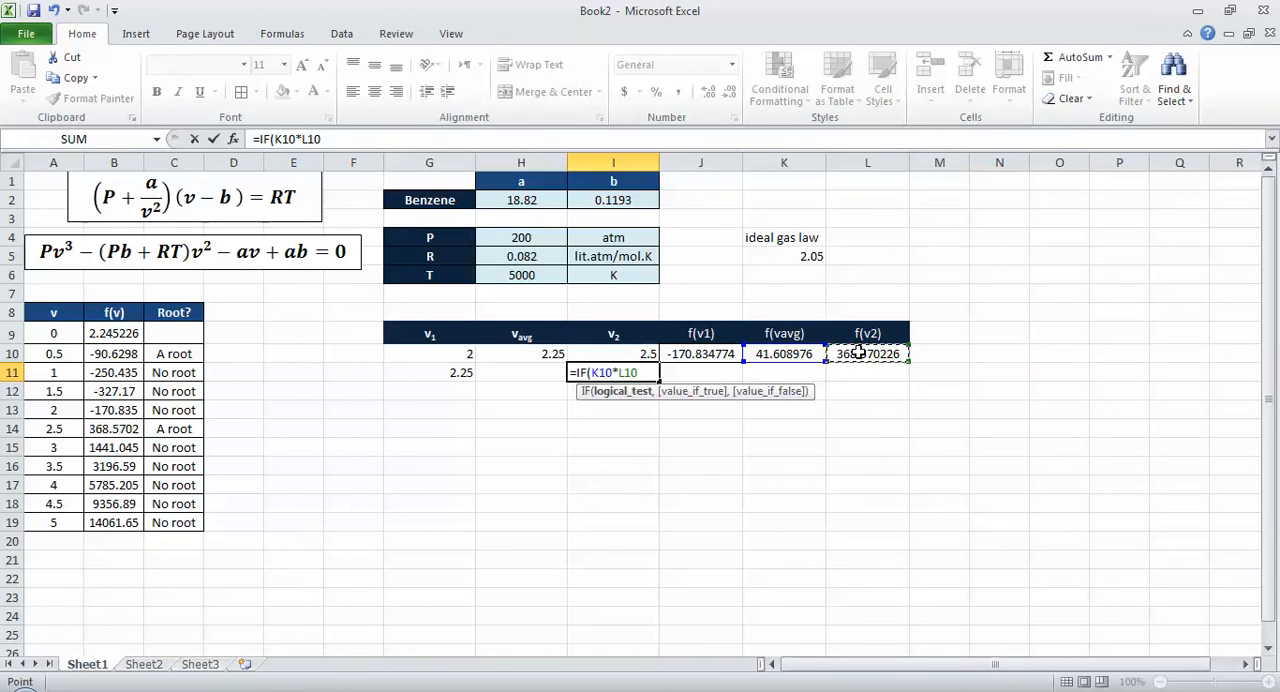
key(Escape)
Step: Change the comparison operator in the G11 IF formula to less than, so v1 is kept when J10*K10 is negative
key(Left)
key(Left)
key(F2)
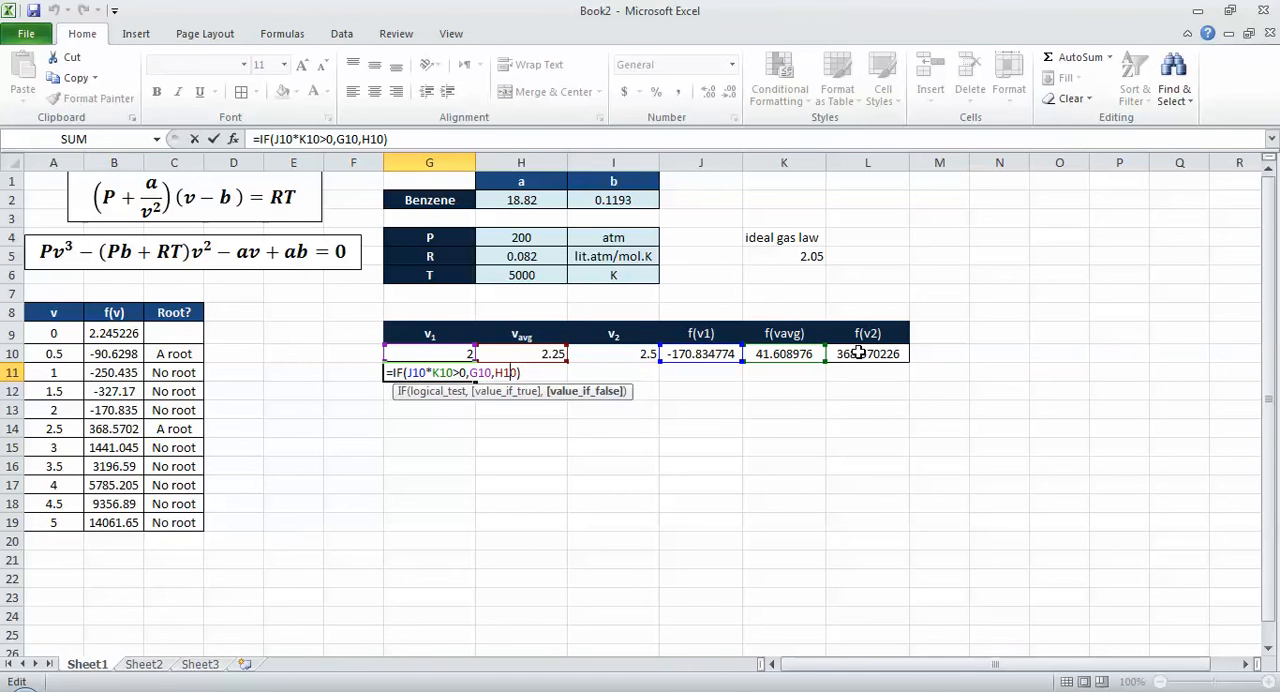
key(Left)
key(Left)
key(Left)
key(Left)
key(Left)
key(Left)
key(Left)
key(Left)
key(Left)
key(Left)
key(shift+Left)
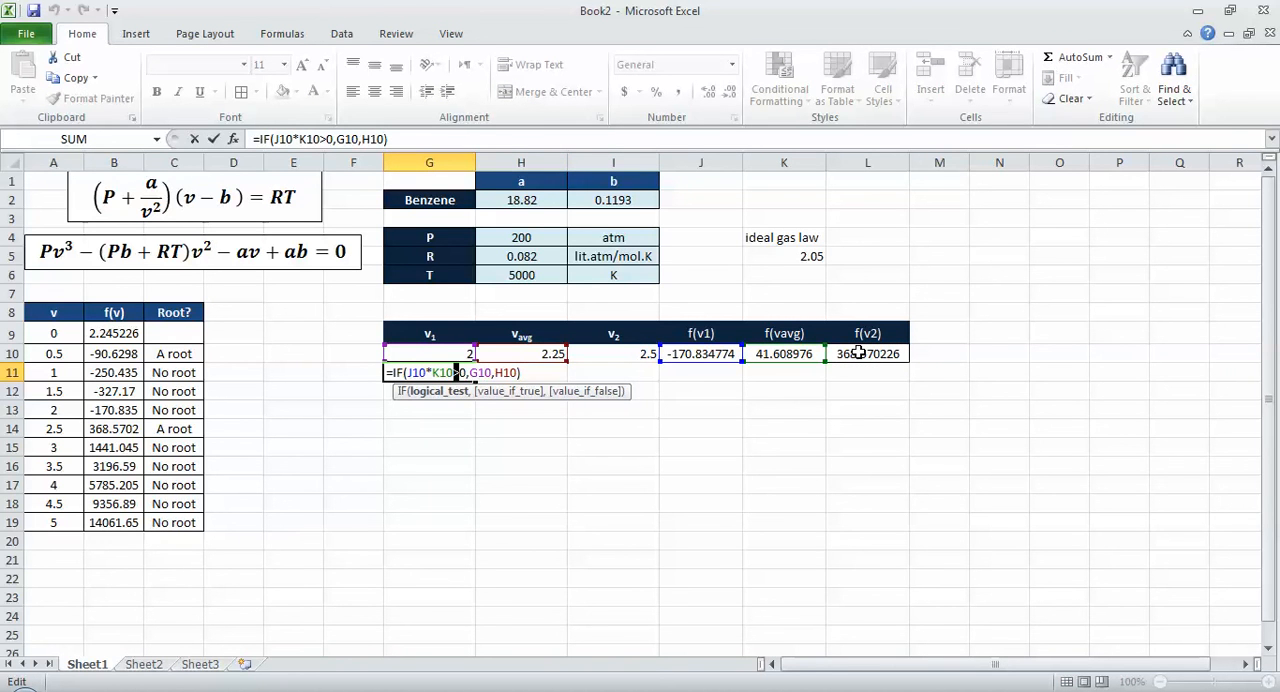
key(Tab)
key(Tab)
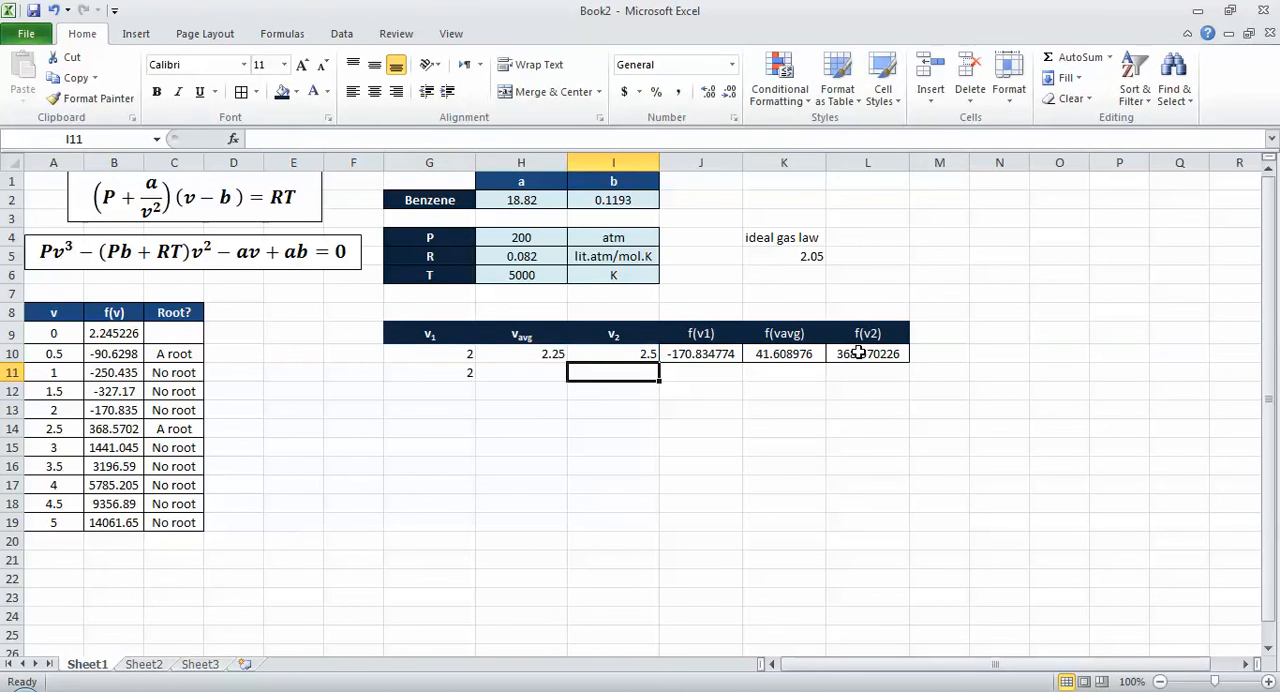
Step: Enter =IF(K10*L10>0,H10,I10) in I11 to choose the next v2 from the signs of f(vavg) and f(v2)
text(=if)
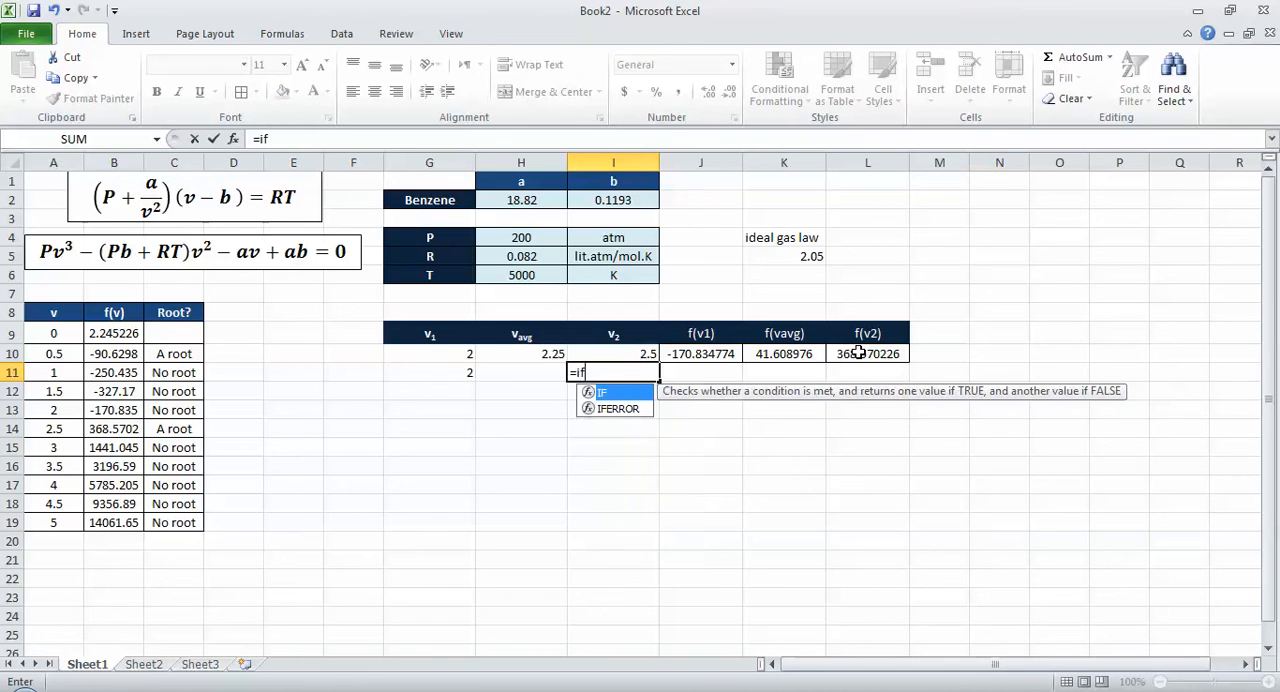
key(Tab)
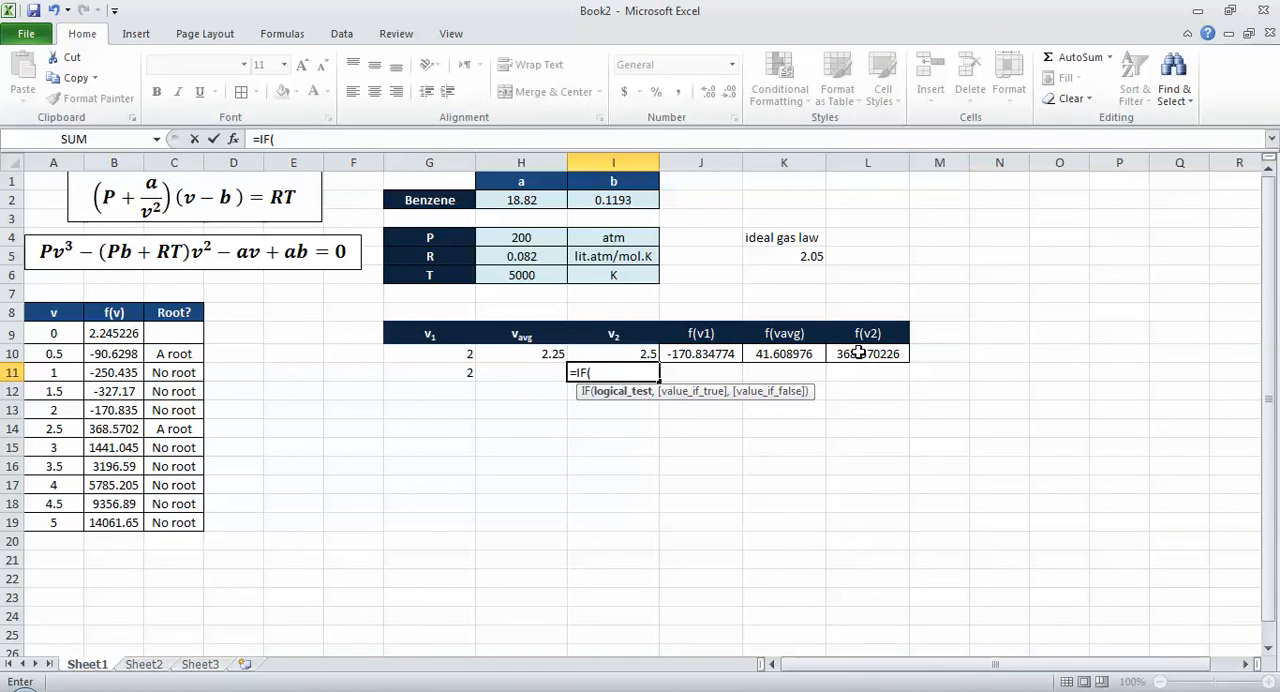
click(784, 354)
text(*)
click(845, 354)
text(>0)
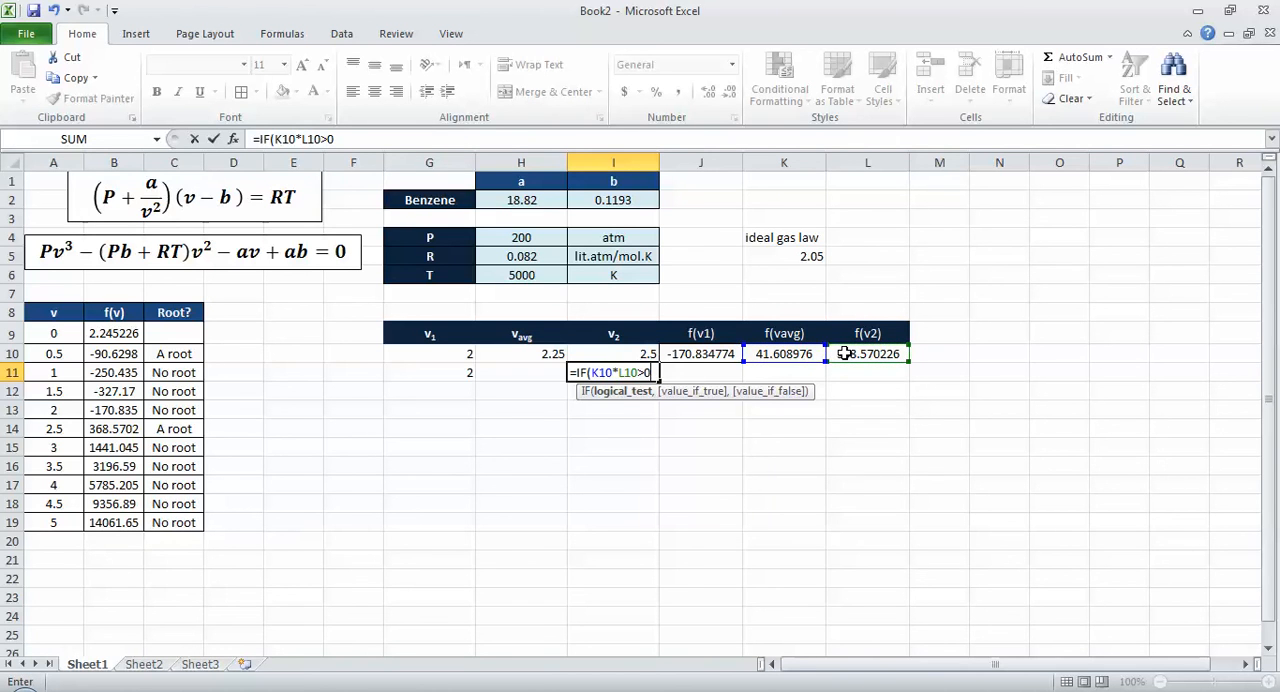
text(,)
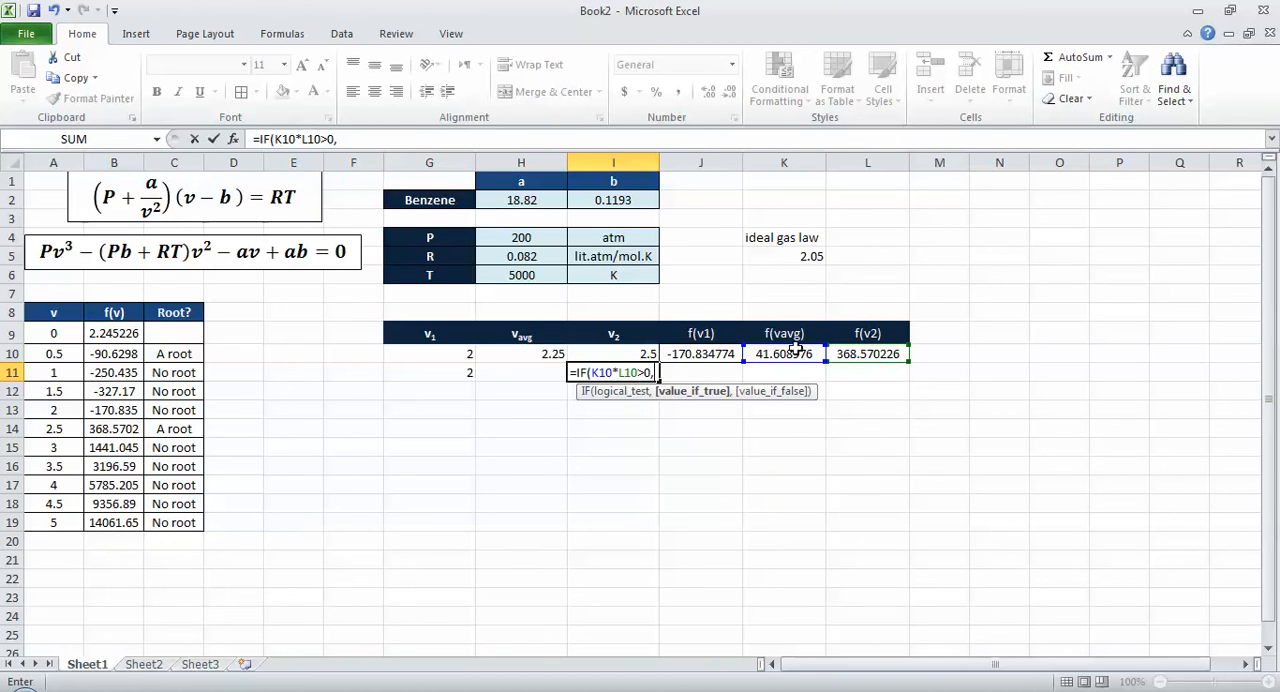
click(548, 352)
text(,)
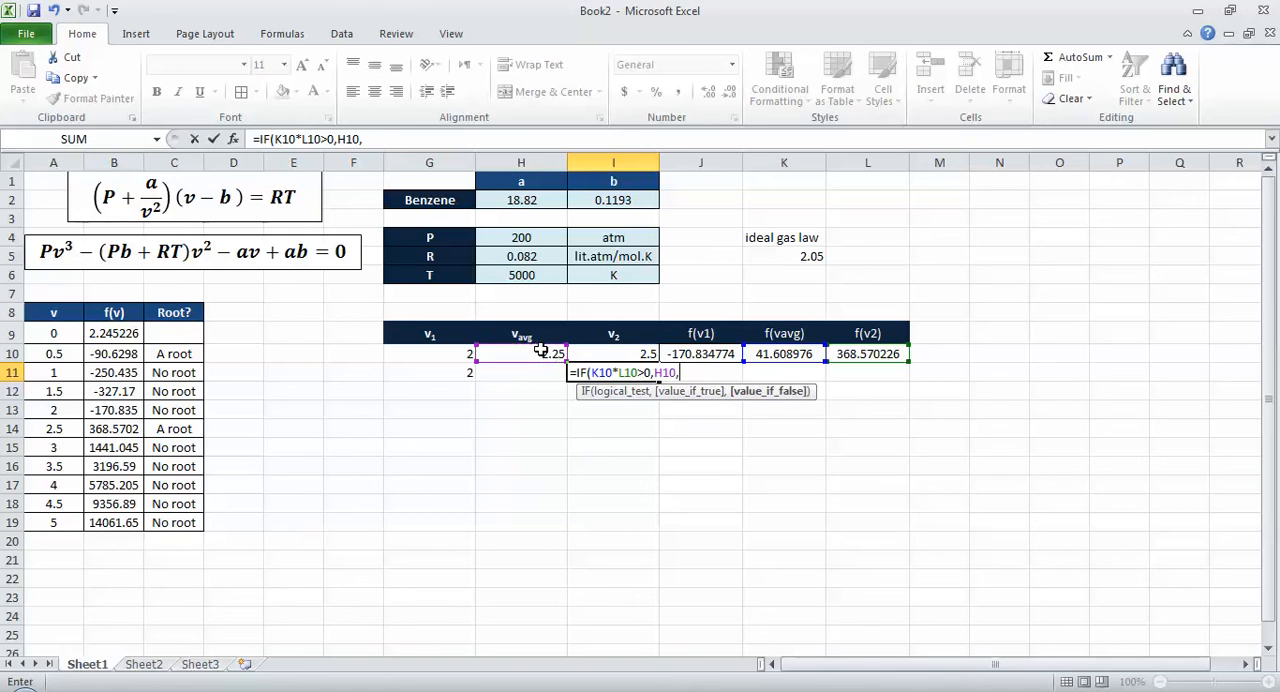
click(611, 355)
key(Return)
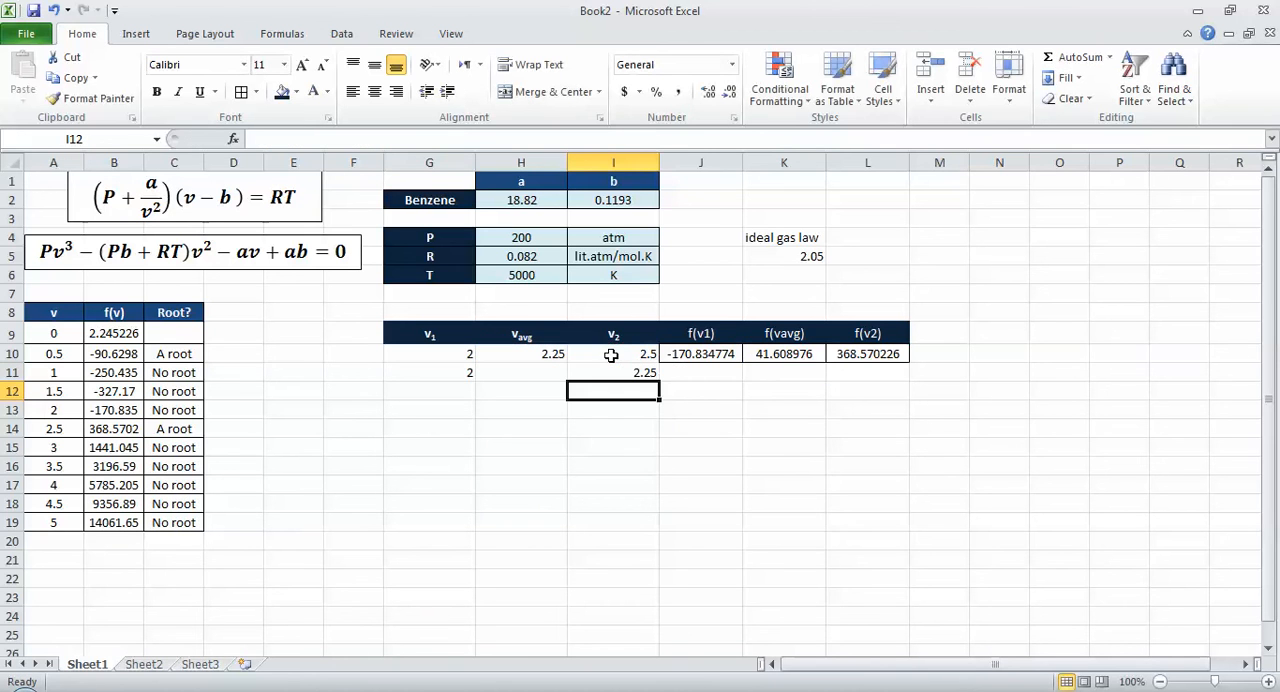
Step: Fill the f(v) formulas in J10:L10 down to row 11 and copy the average formula from H10 into H11
drag(713, 358, 868, 354)
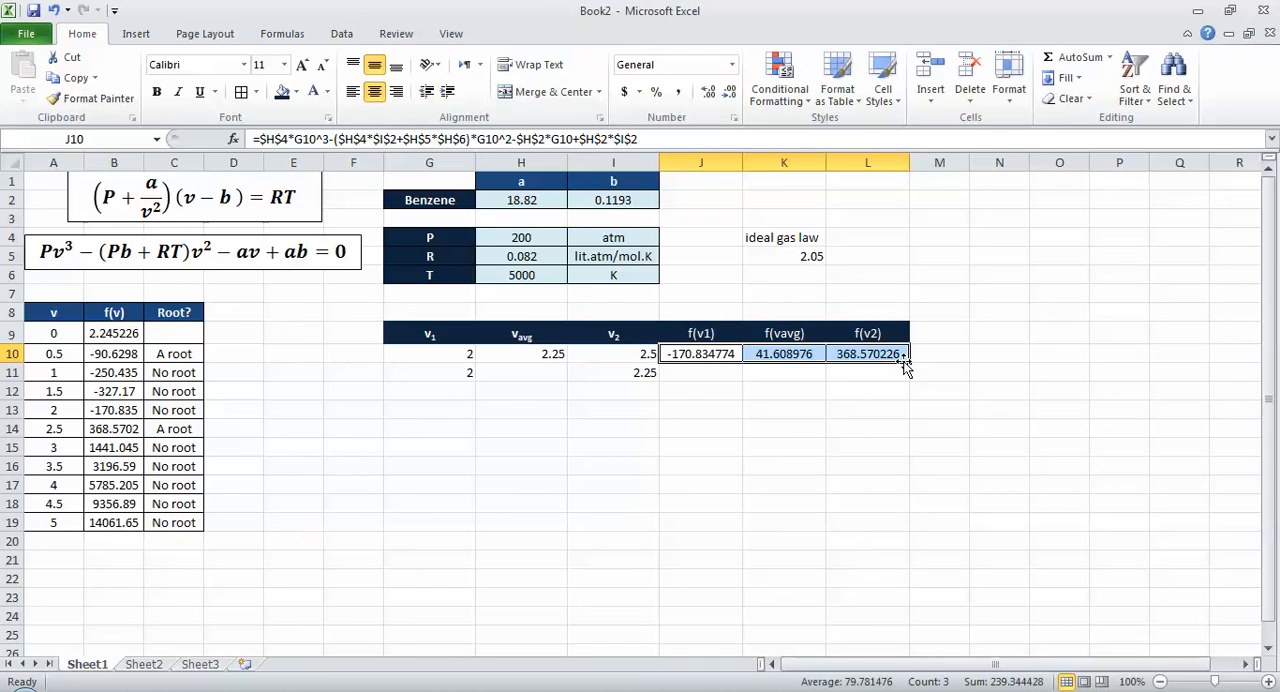
drag(910, 365, 910, 381)
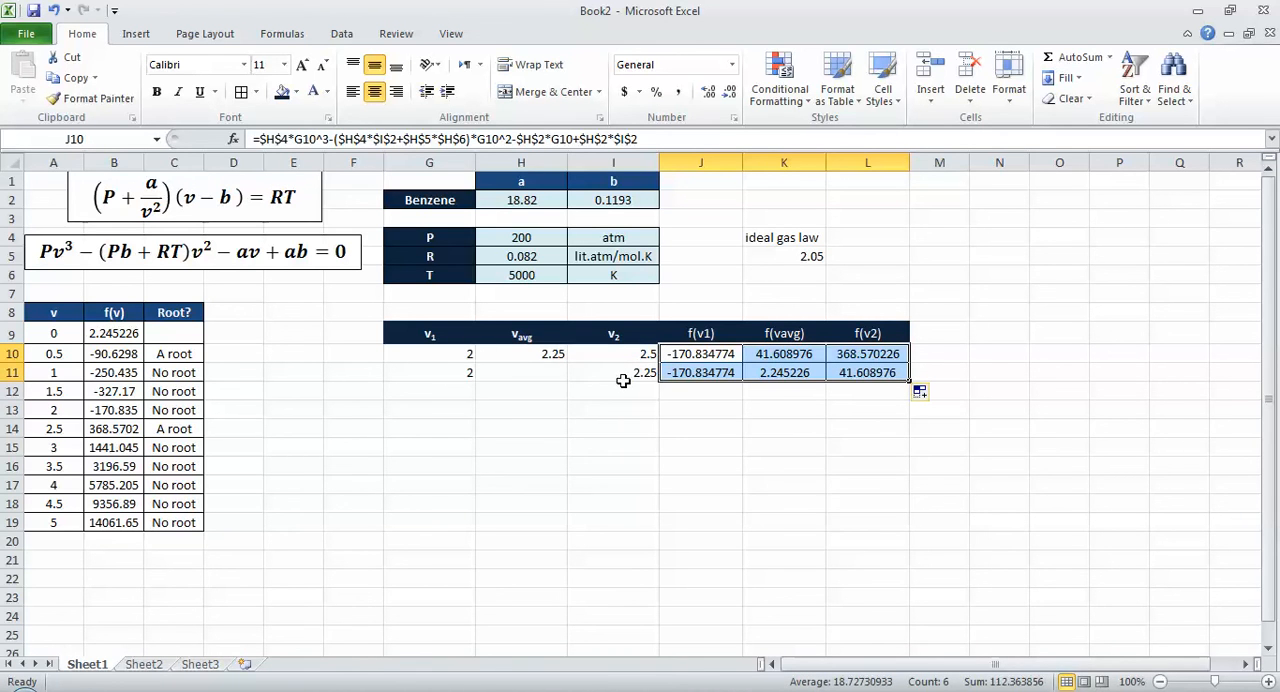
click(517, 374)
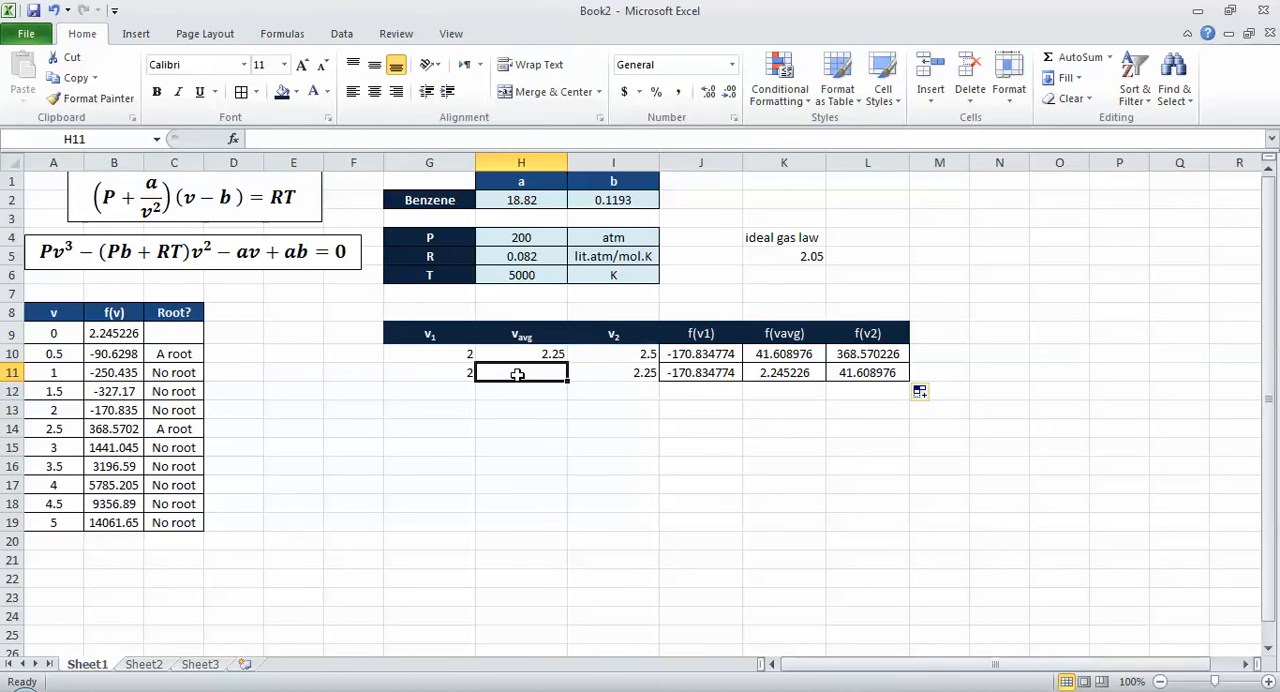
key(Up)
key(ctrl+c)
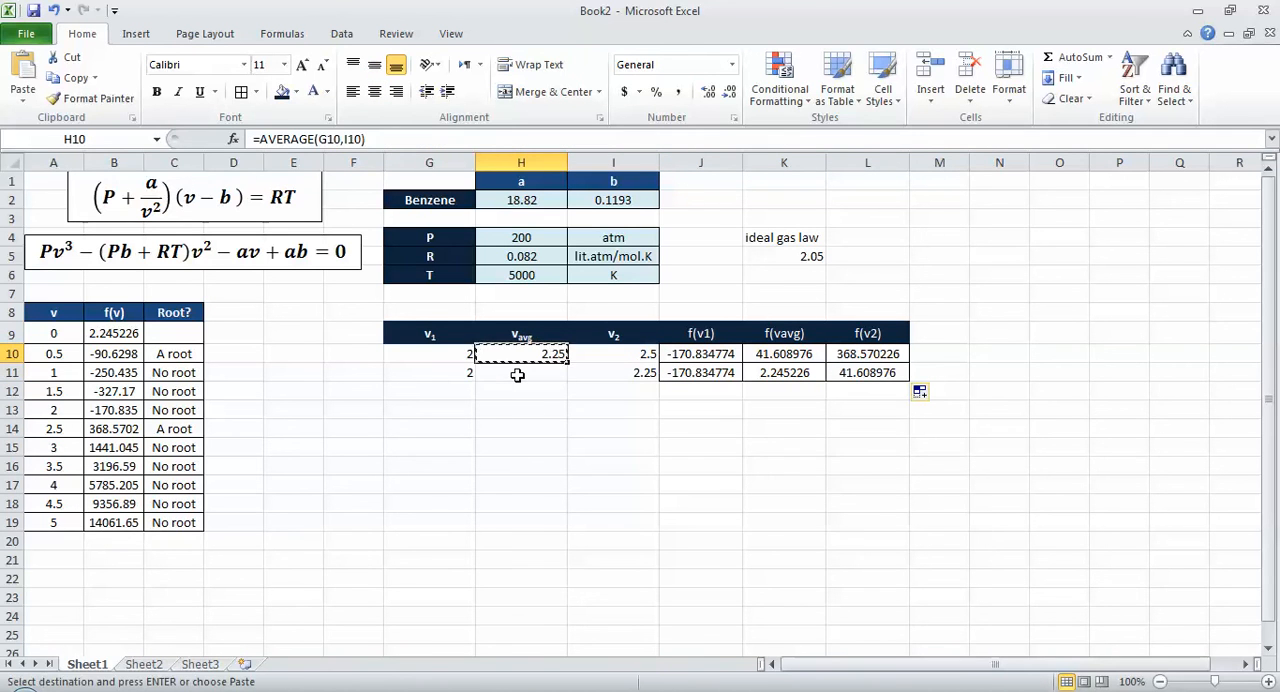
key(Down)
key(ctrl+v)
key(Escape)
Step: Add the header "% Error" in M9, beside the f(v2) column of the bisection table
key(Right)
key(Right)
key(Right)
key(Right)
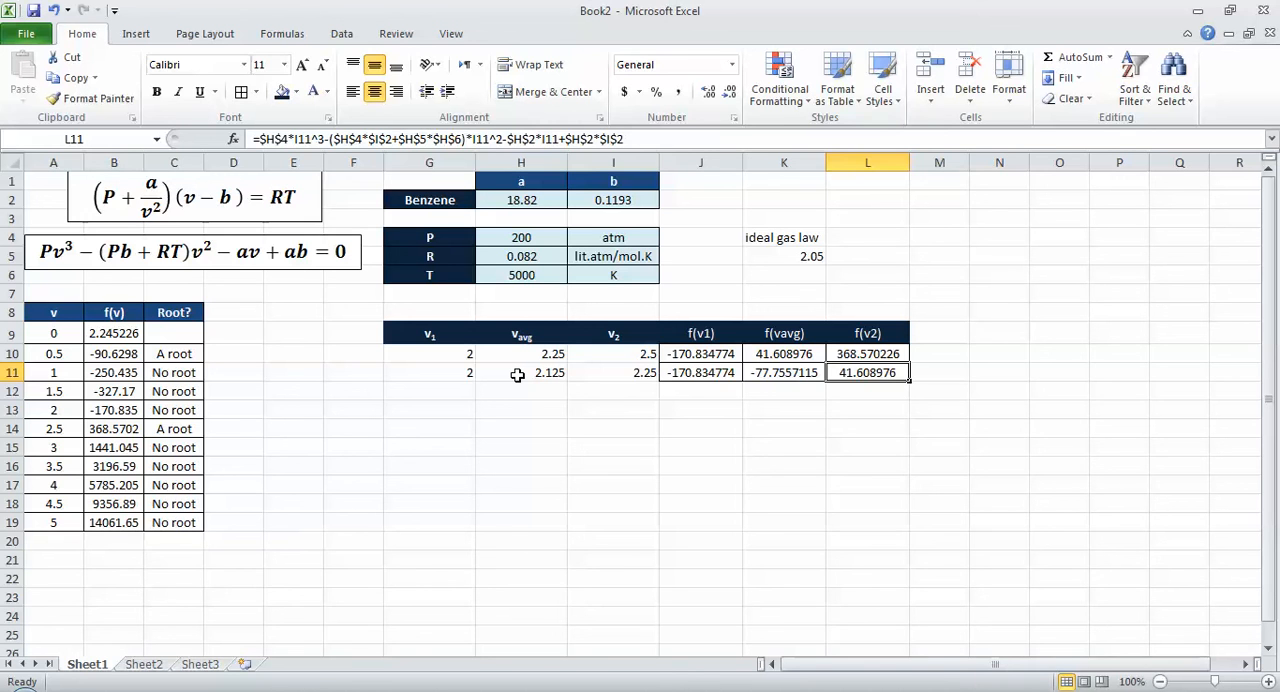
key(Right)
text(=)
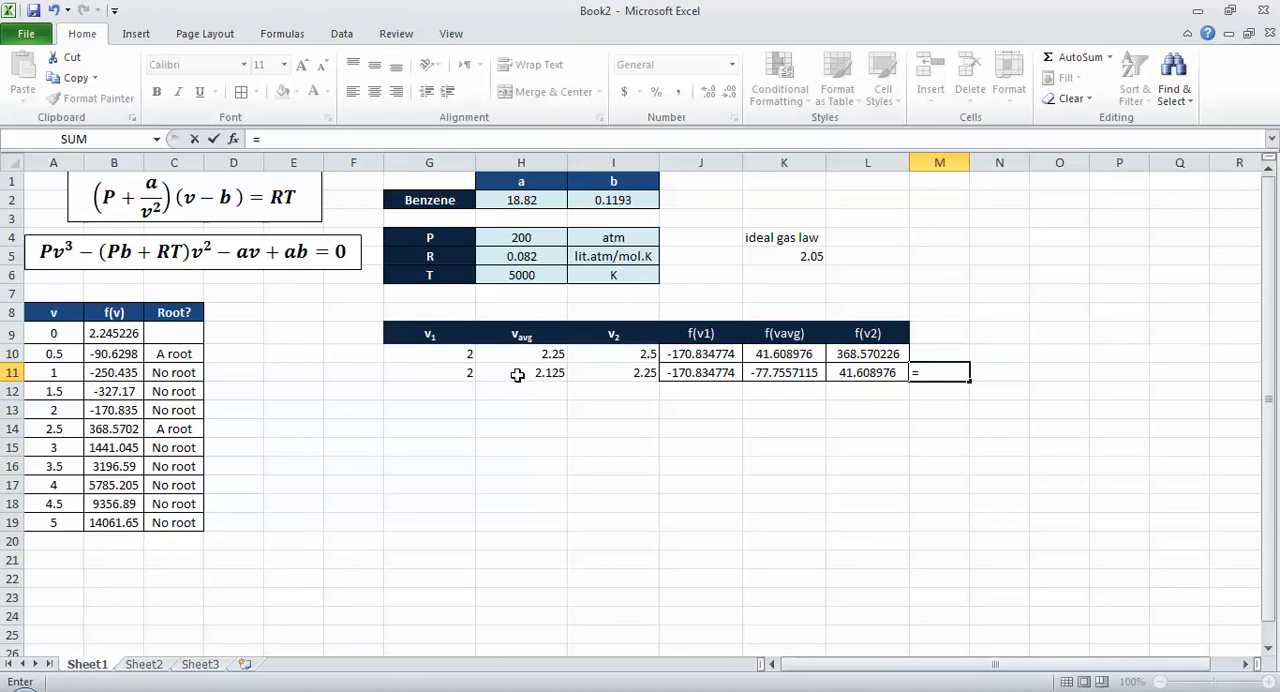
key(Escape)
key(Up)
key(Up)
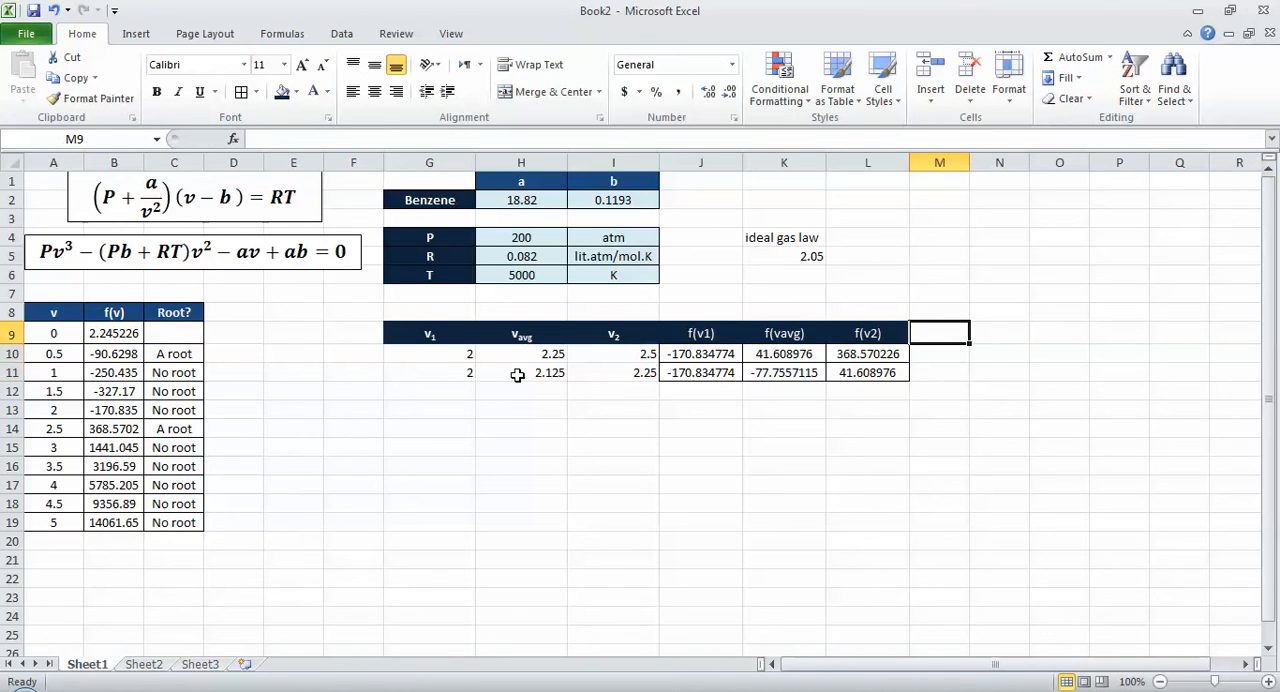
text(%)
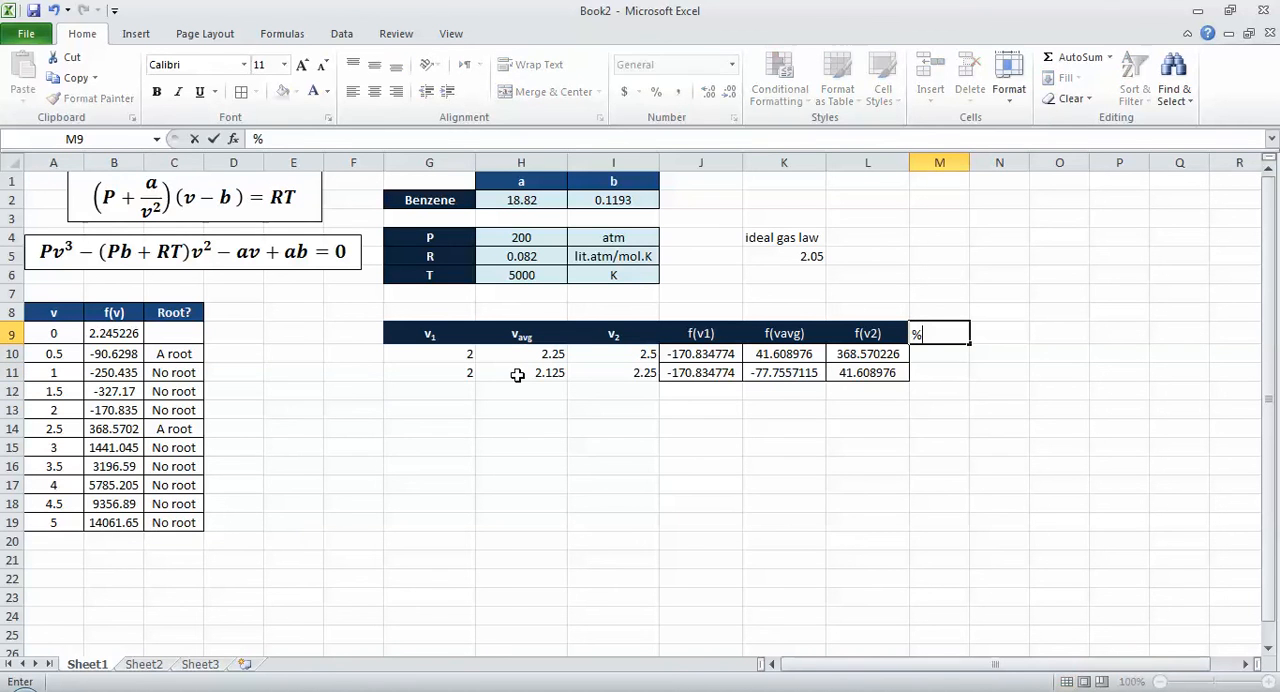
text( Error)
key(Return)
key(Return)
Step: Enter =ABS((H11-H10)/H11)% in M11 to compute the % error between successive vavg values
text(=av)
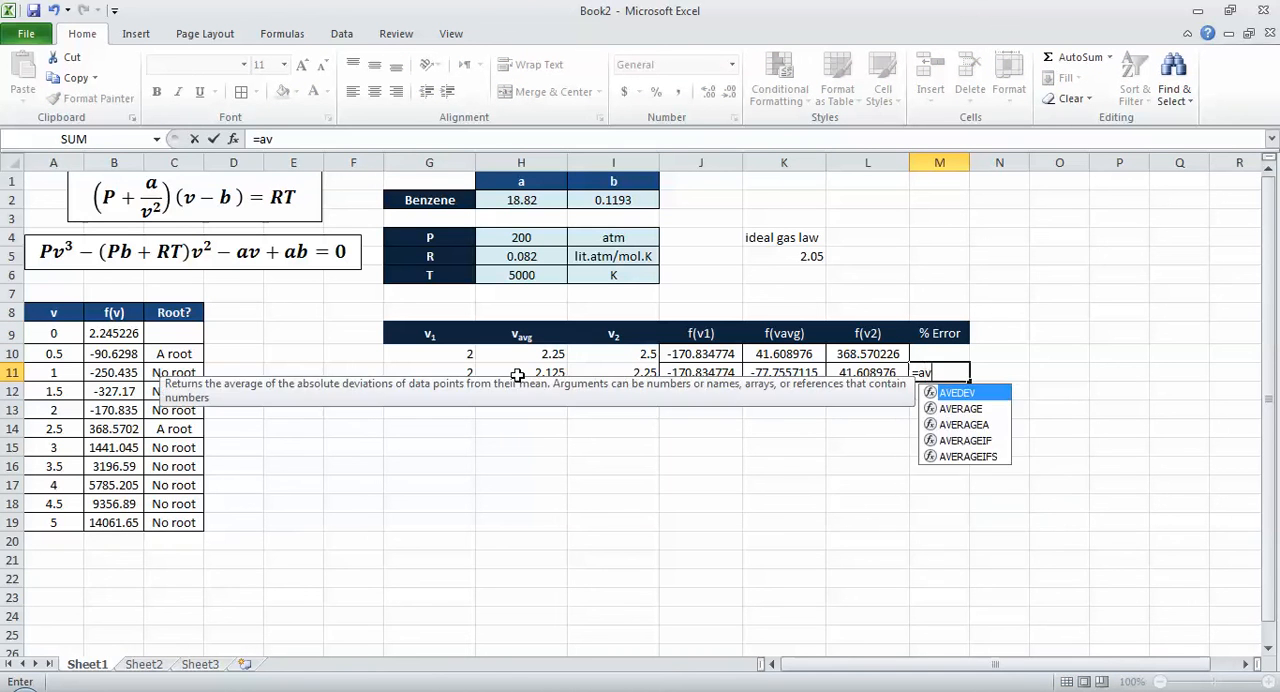
key(BackSpace)
text(bs)
key(Tab)
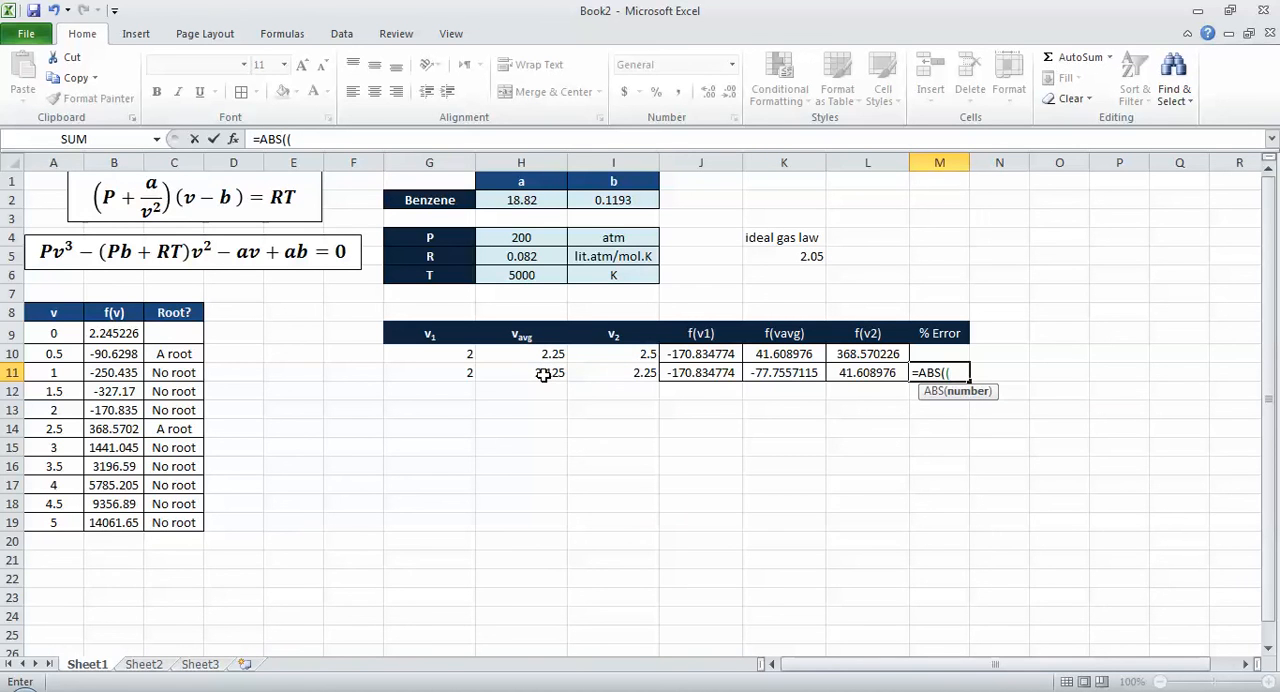
click(543, 374)
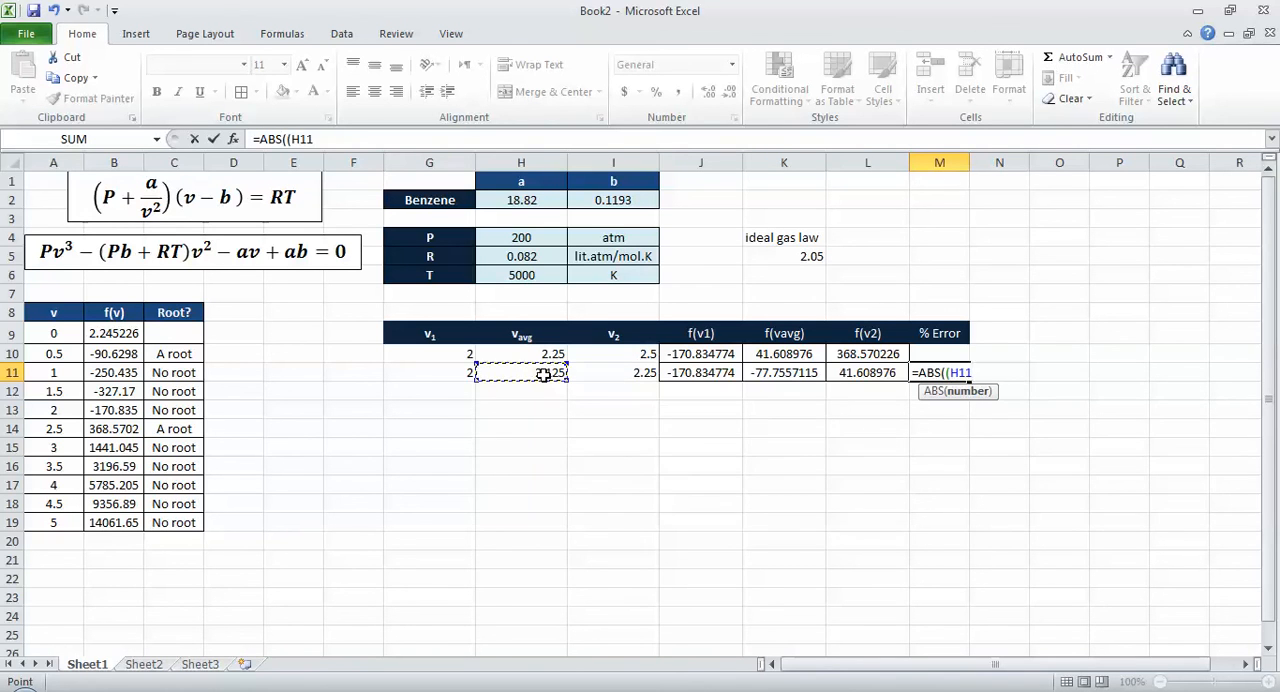
text(-)
click(550, 353)
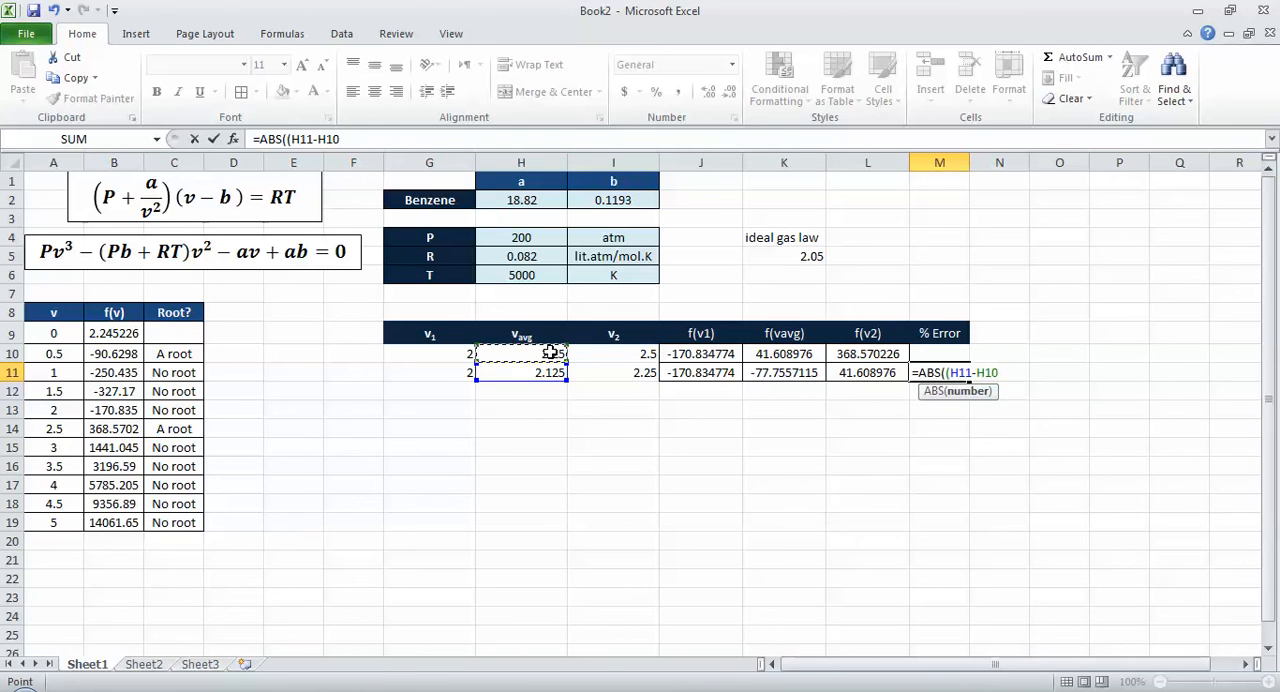
text()/)
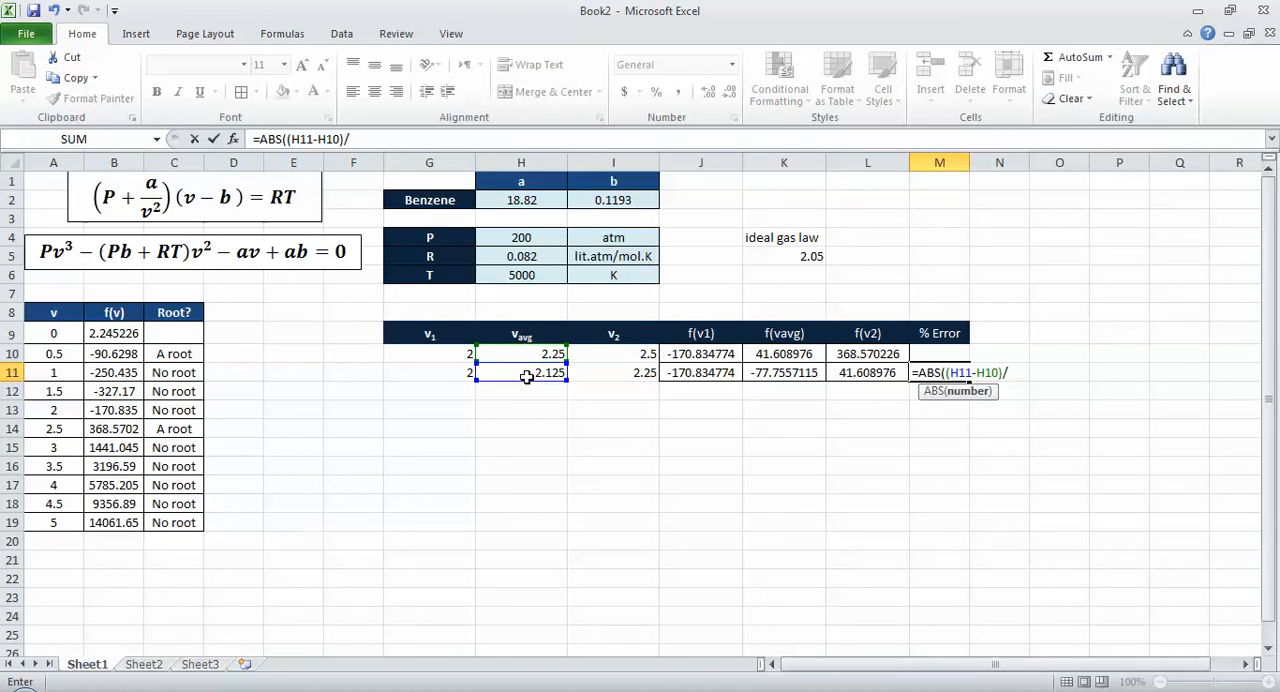
click(540, 372)
text())
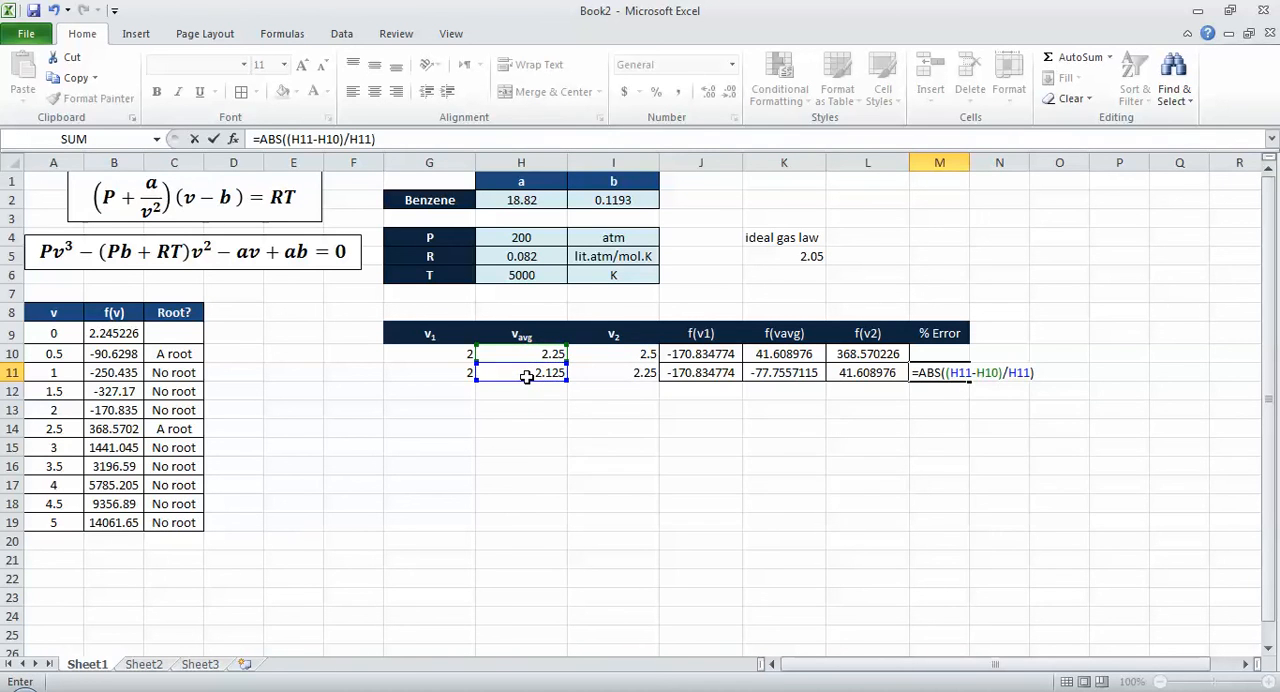
text(%)
key(ctrl+Return)
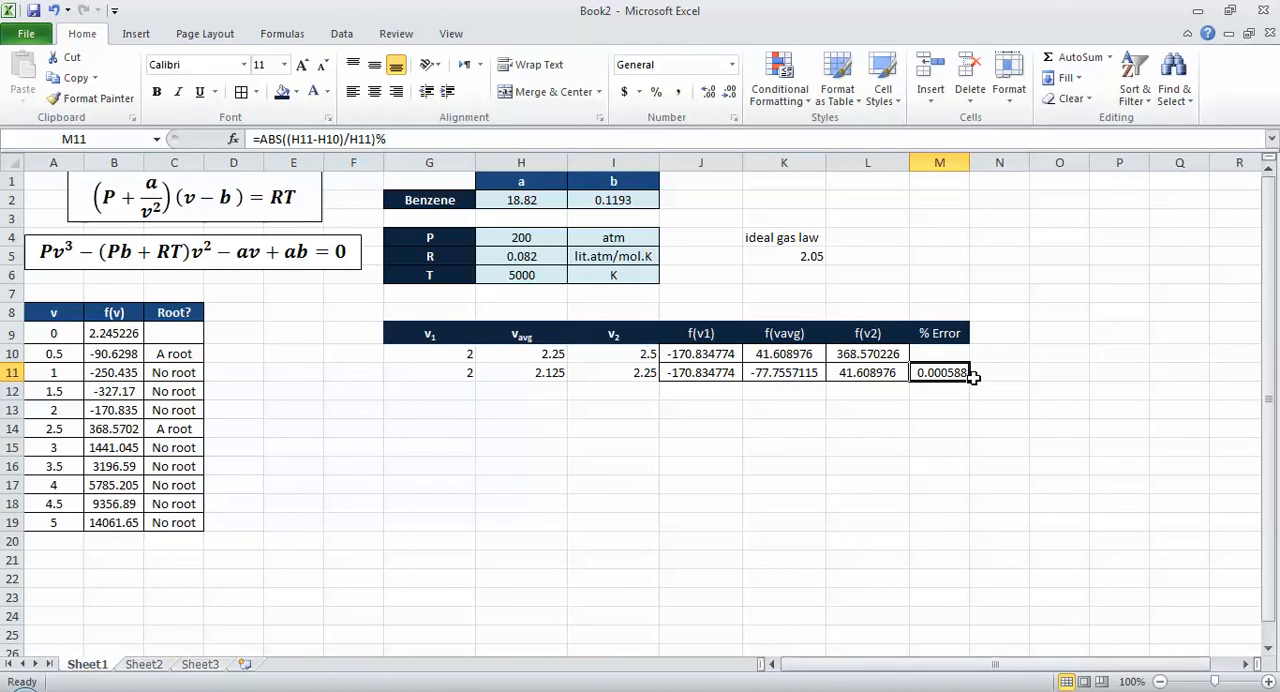
Step: Centre cells G10:M11 horizontally and vertically and apply all borders to them
drag(958, 374, 447, 375)
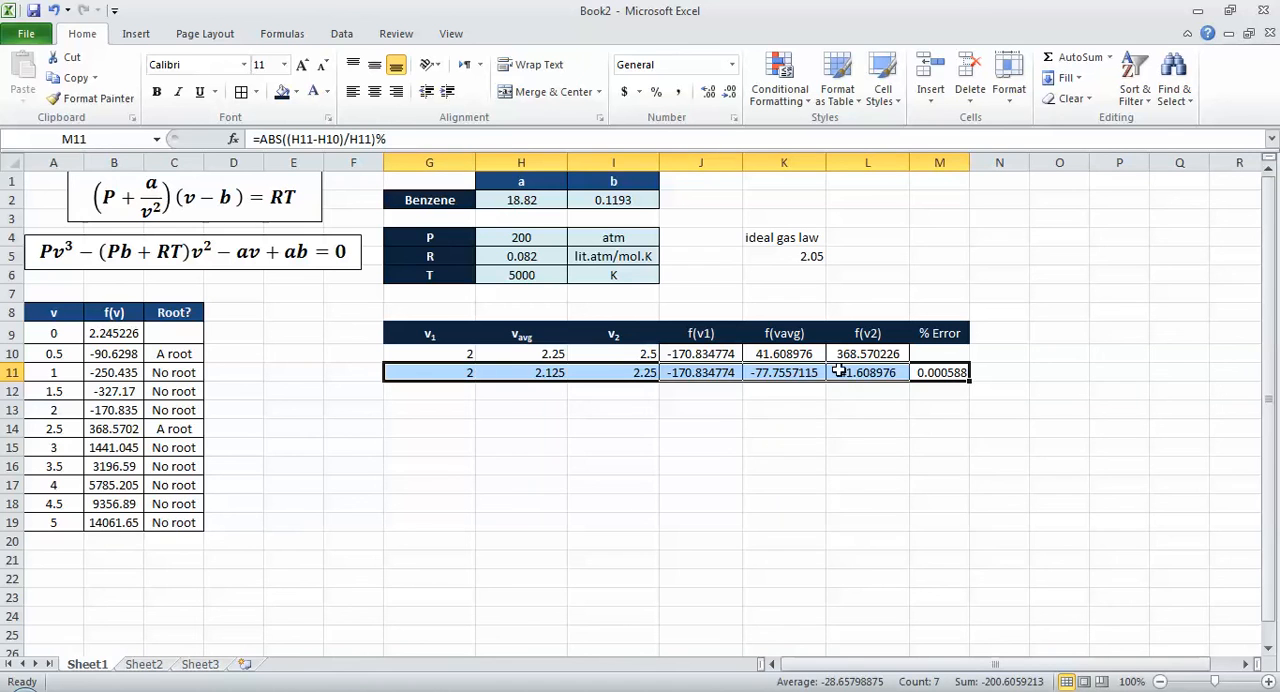
drag(938, 354, 424, 374)
click(374, 91)
click(374, 64)
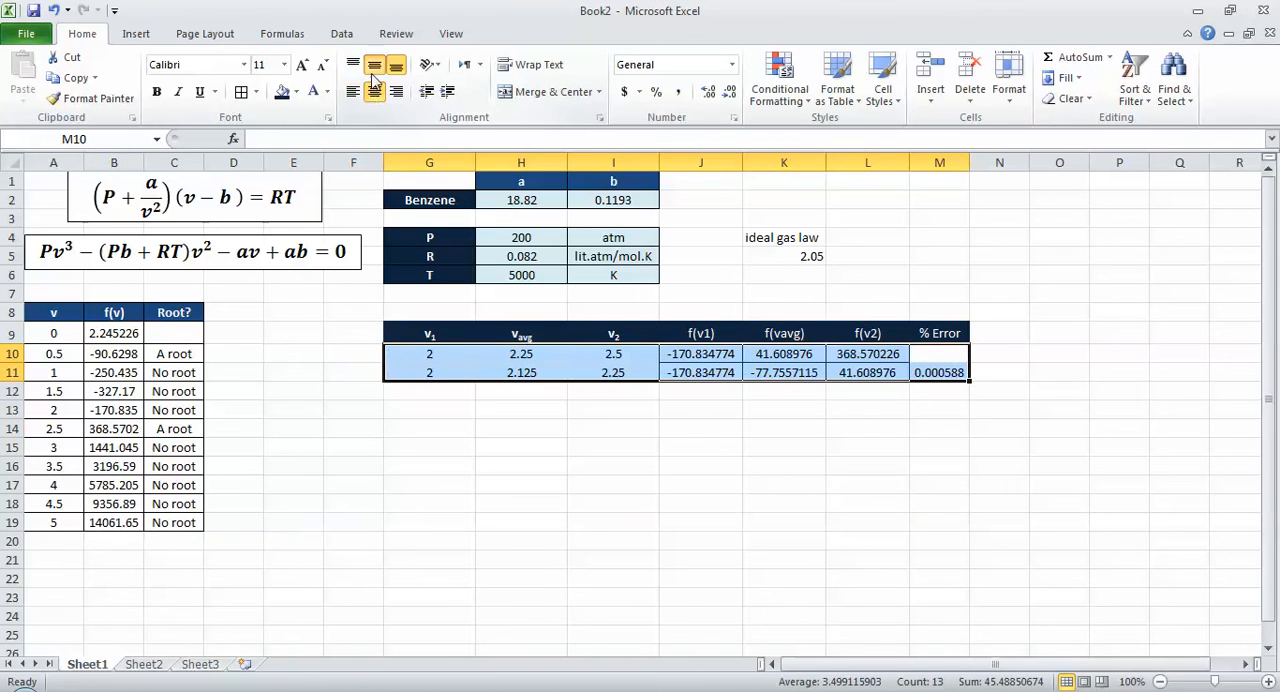
click(241, 91)
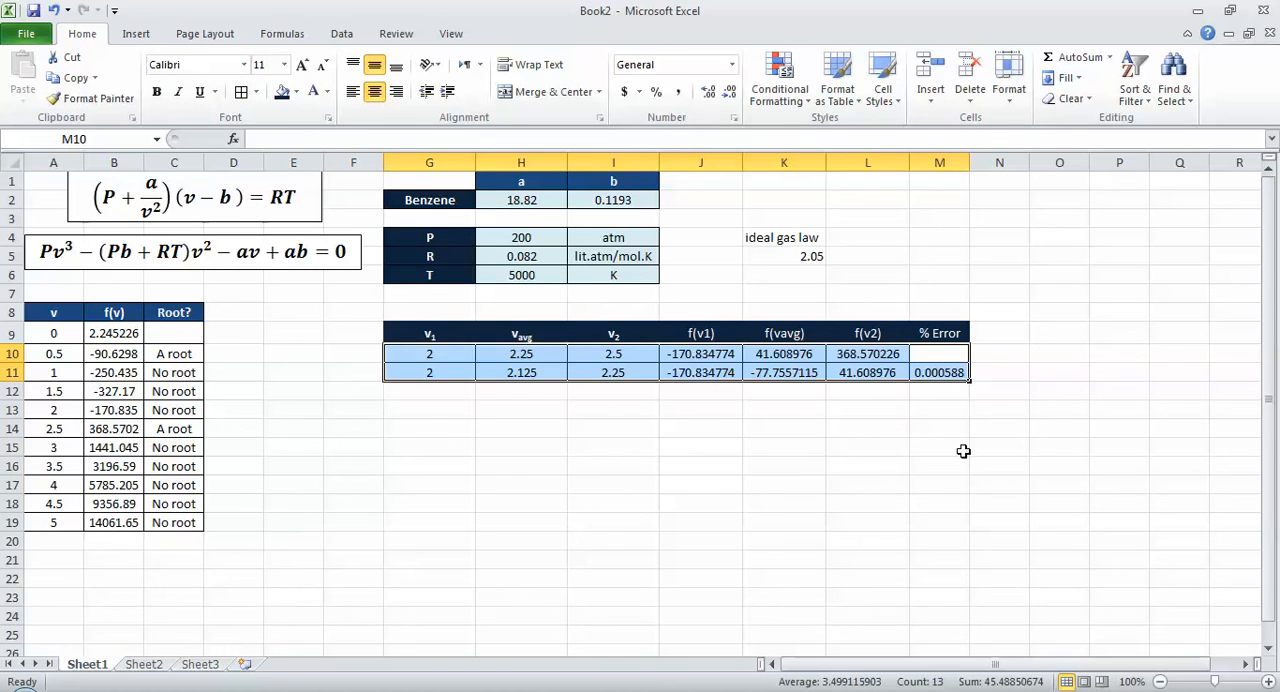
Step: Fill the bisection formulas in G11:M11 down to row 40
drag(962, 373, 430, 373)
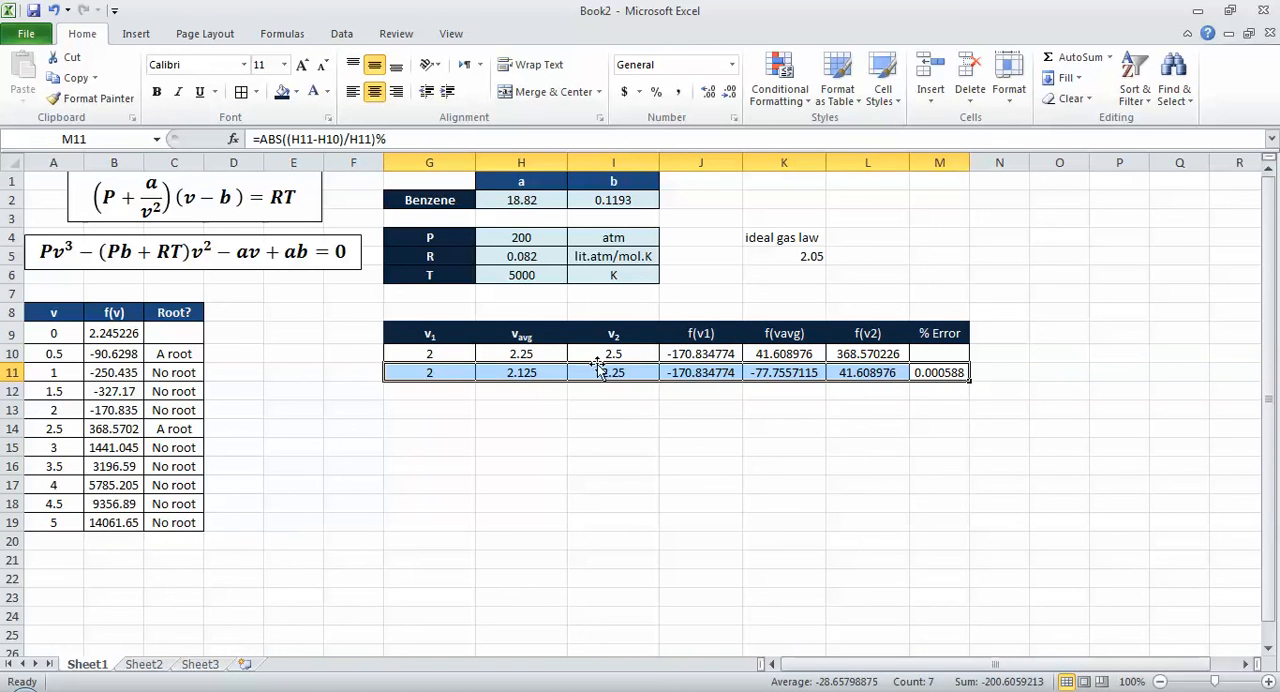
drag(978, 374, 983, 645)
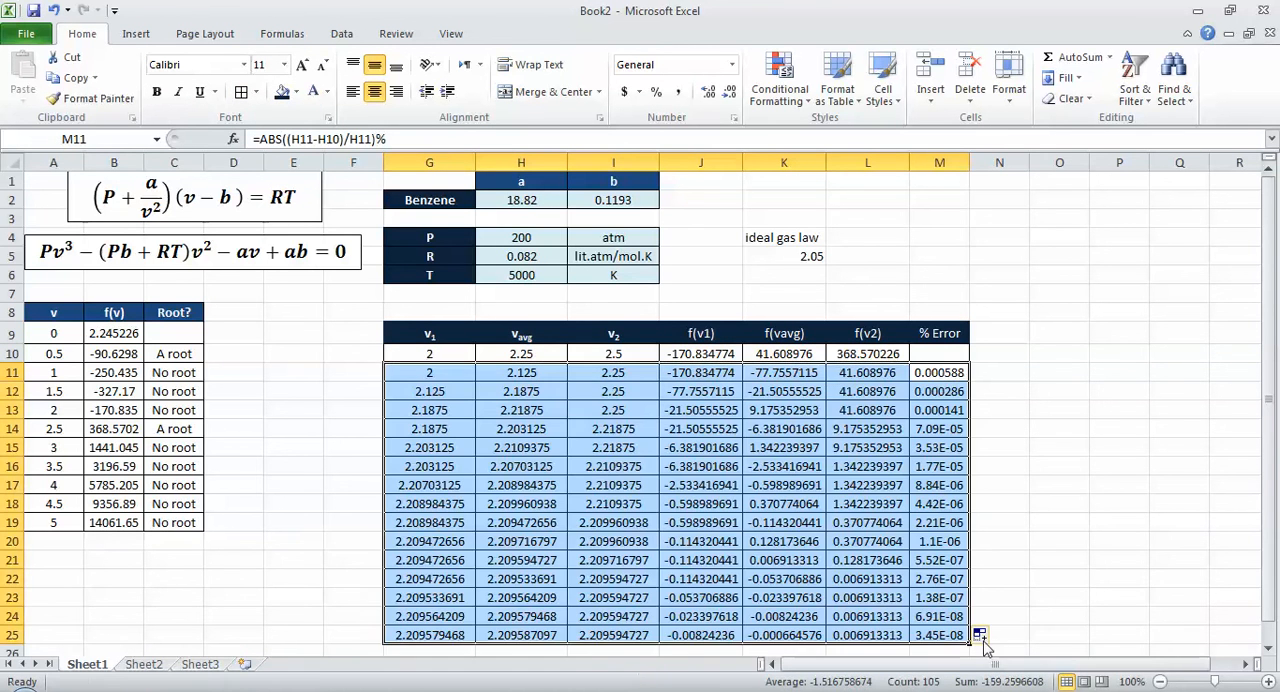
scroll(960, 503, down, 2)
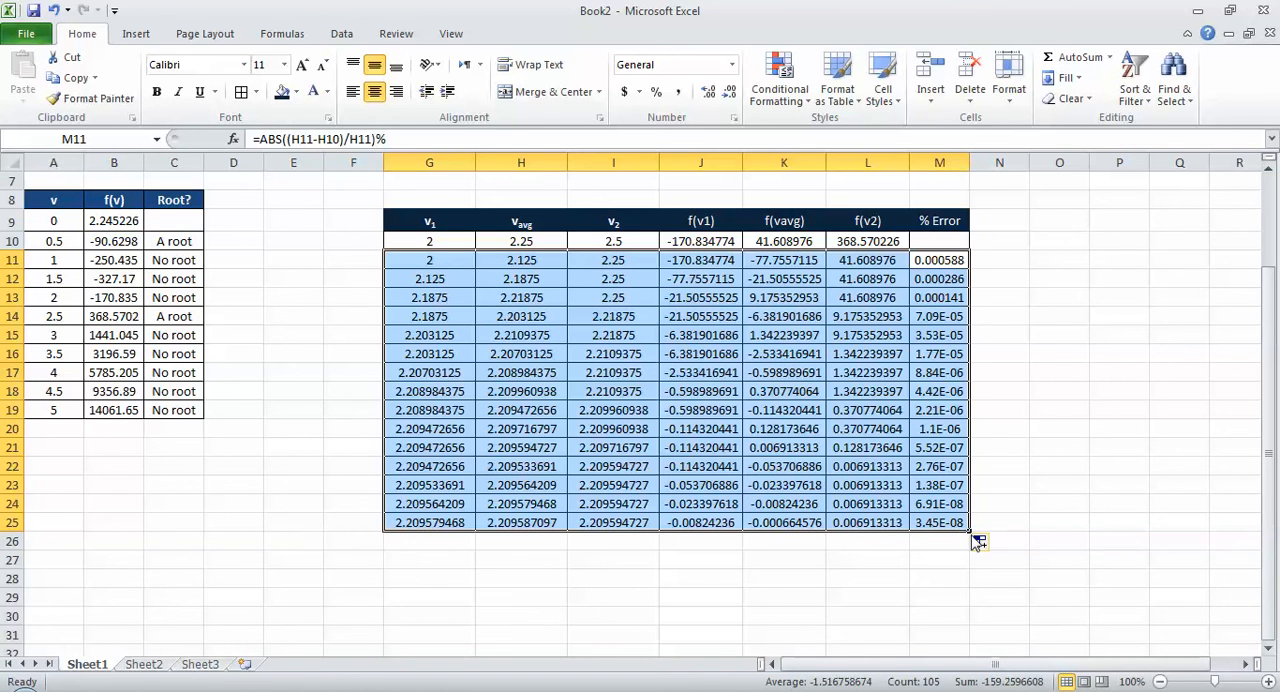
drag(968, 530, 968, 642)
scroll(946, 522, down, 3)
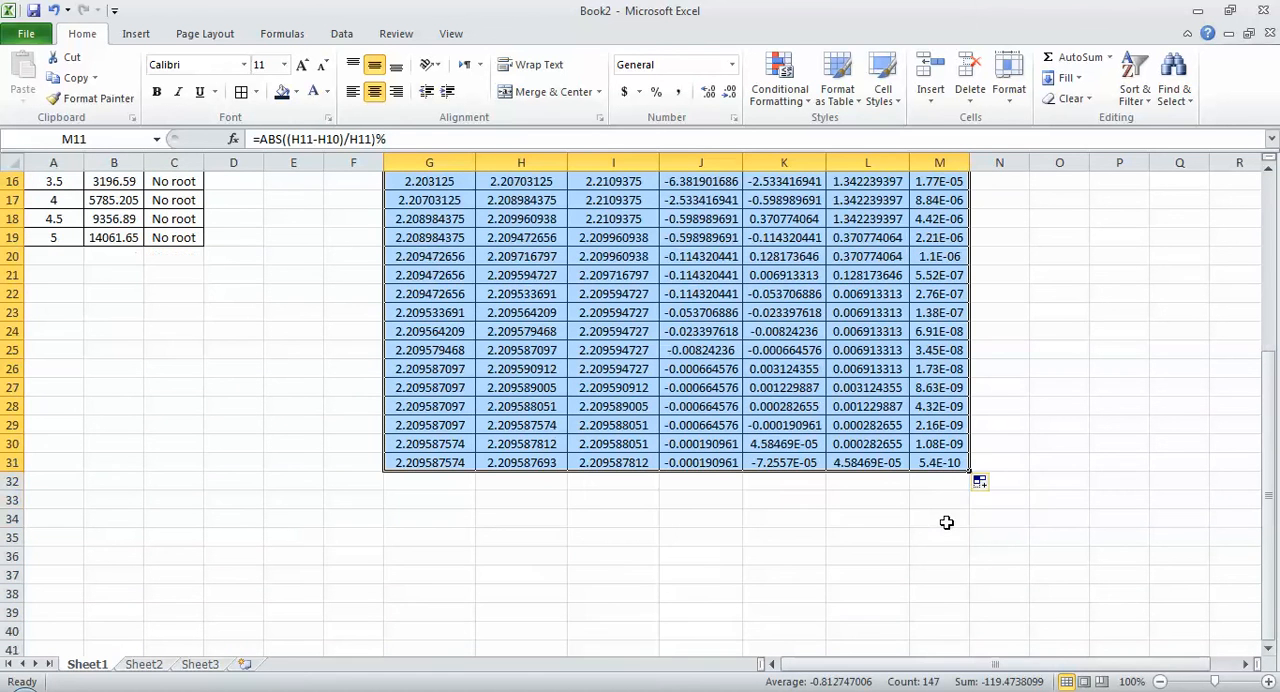
drag(968, 470, 945, 624)
Step: Enter 1 in F11 as the first iteration number and add the header "#" in F9
scroll(478, 507, up, 3)
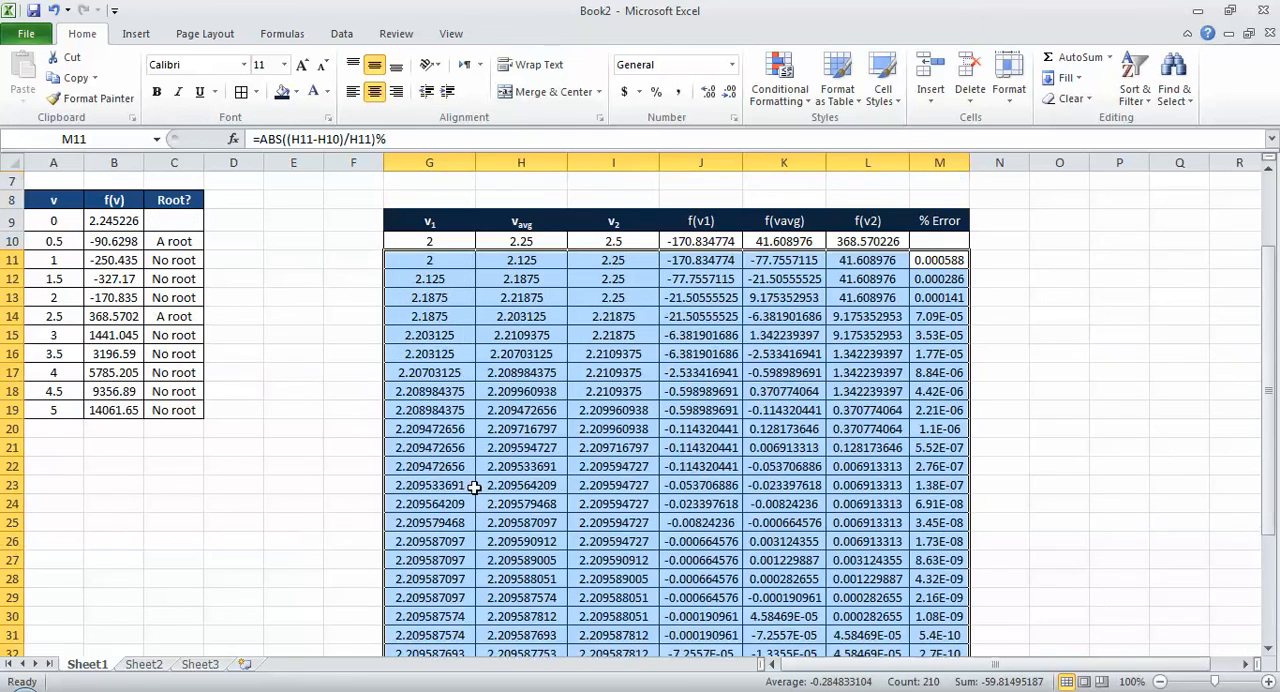
click(357, 253)
text(1)
key(Return)
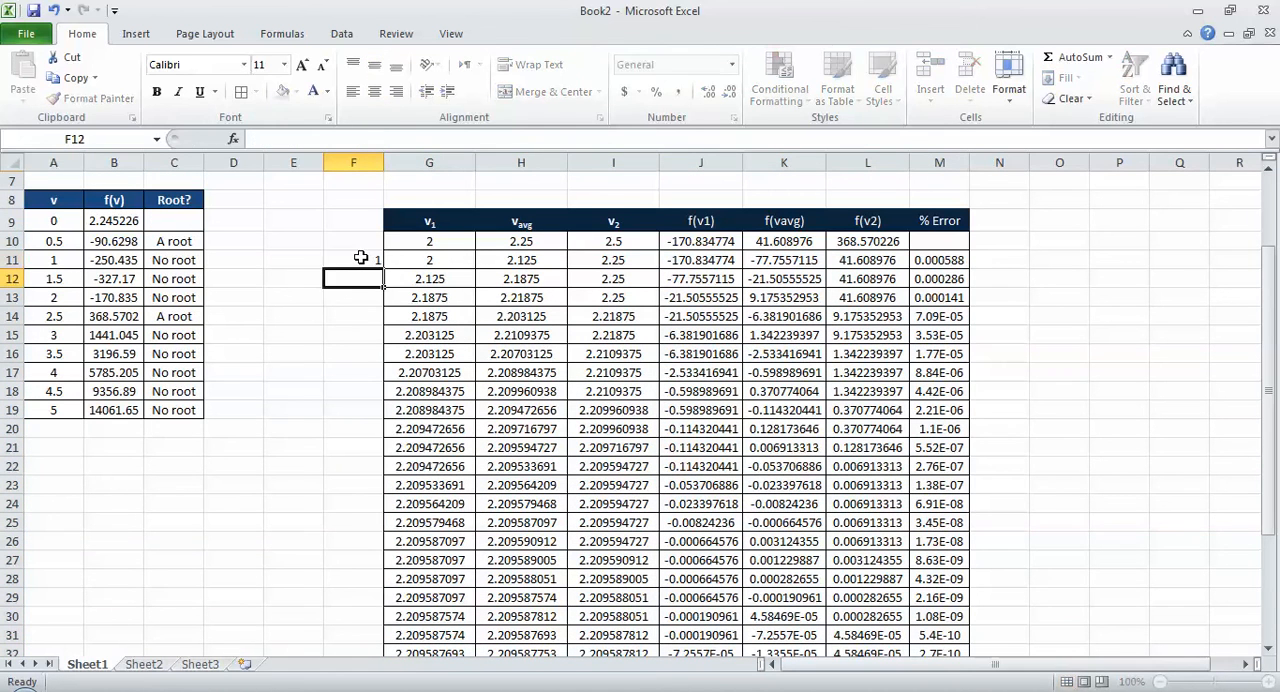
key(Up)
key(Up)
key(Up)
text(#)
key(Return)
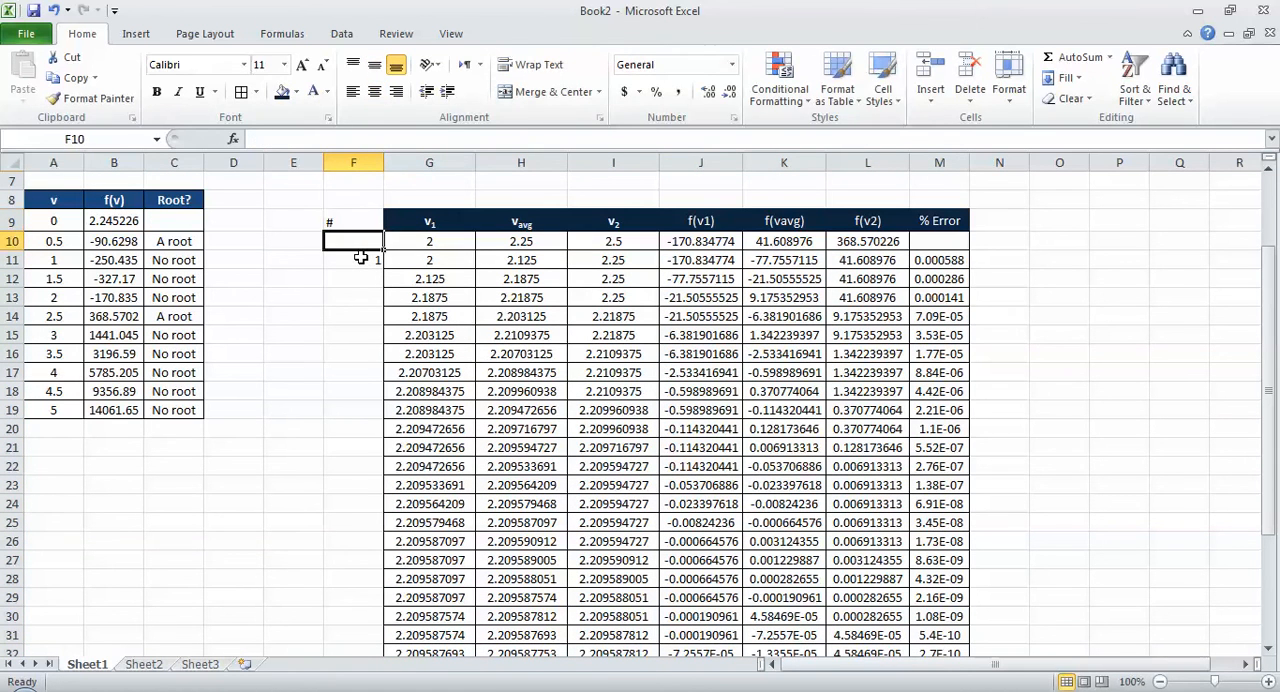
key(Down)
key(Up)
key(Up)
key(ctrl+shift+Right)
key(ctrl+shift+Down)
key(ctrl+shift+Down)
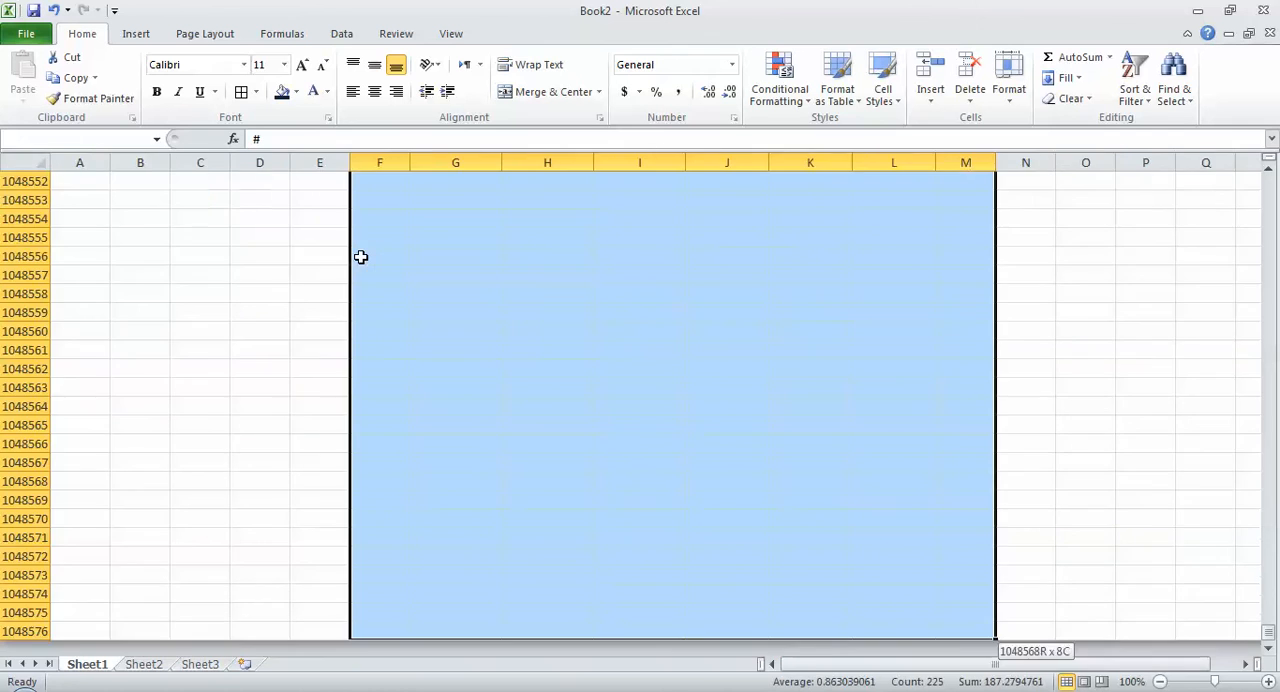
key(ctrl+shift+Up)
key(Down)
key(Up)
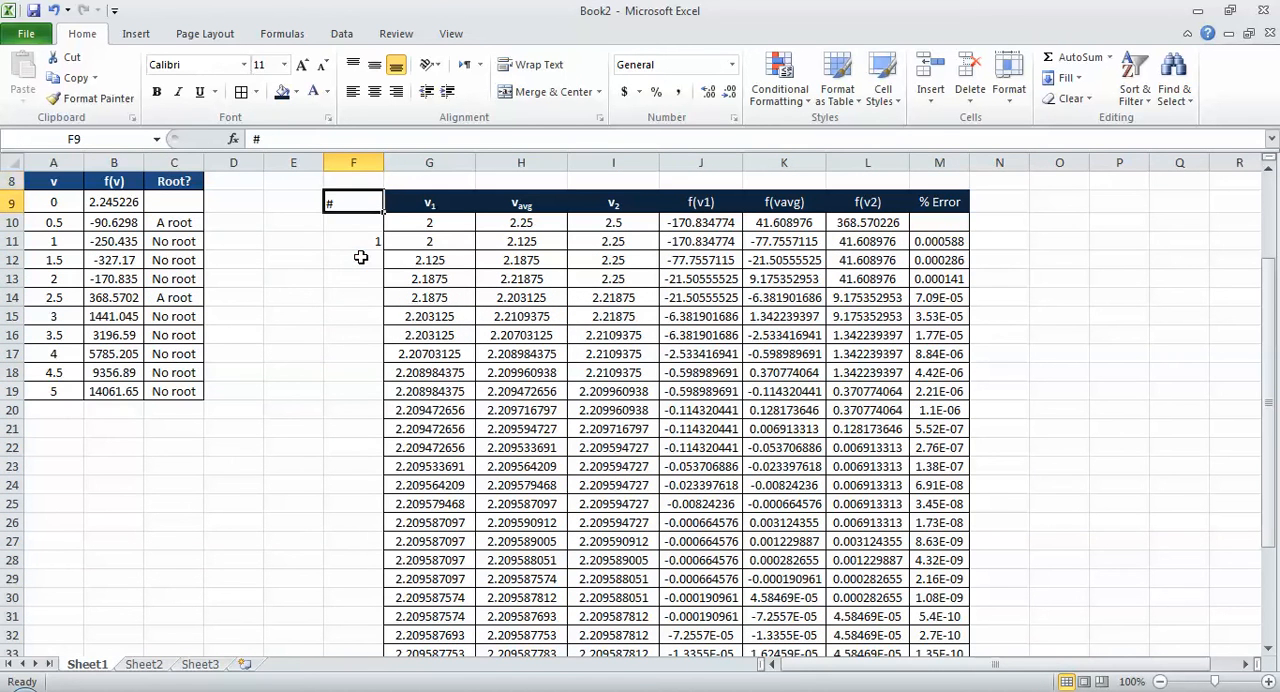
Step: Fill the iteration numbers as a series from 1 in F11 to 30 in F40
key(Down)
key(Down)
drag(382, 249, 380, 400)
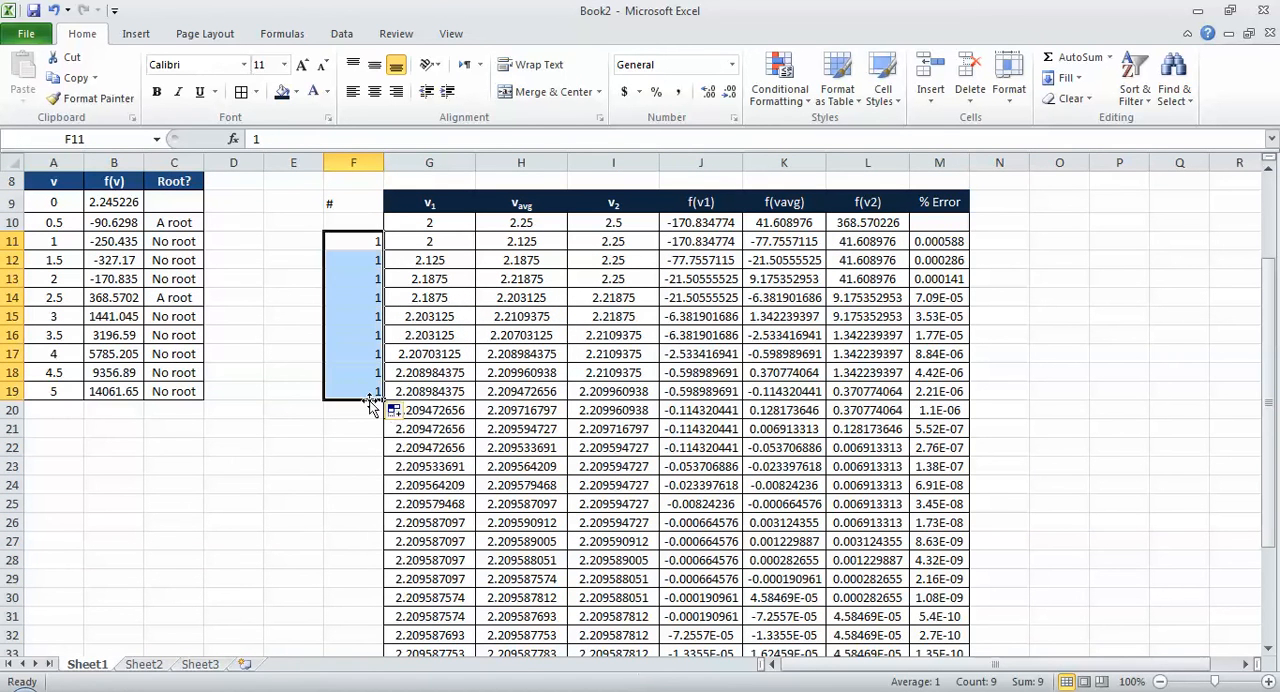
click(396, 411)
click(440, 456)
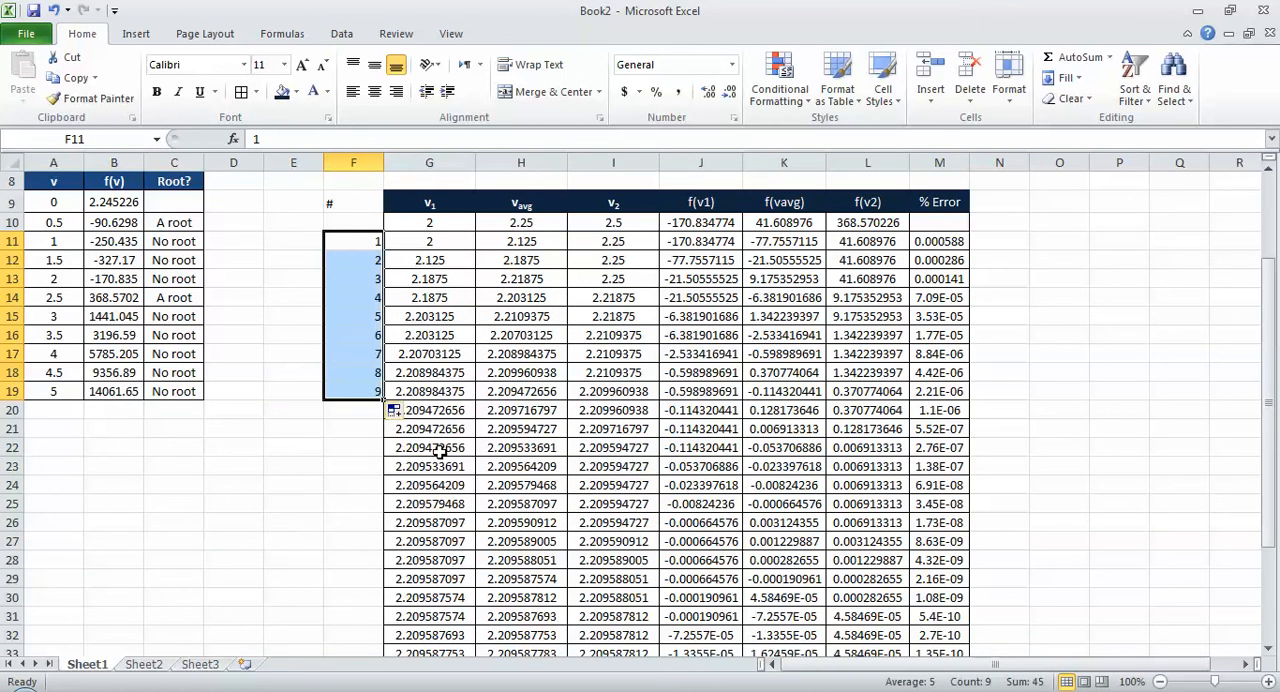
drag(383, 399, 372, 622)
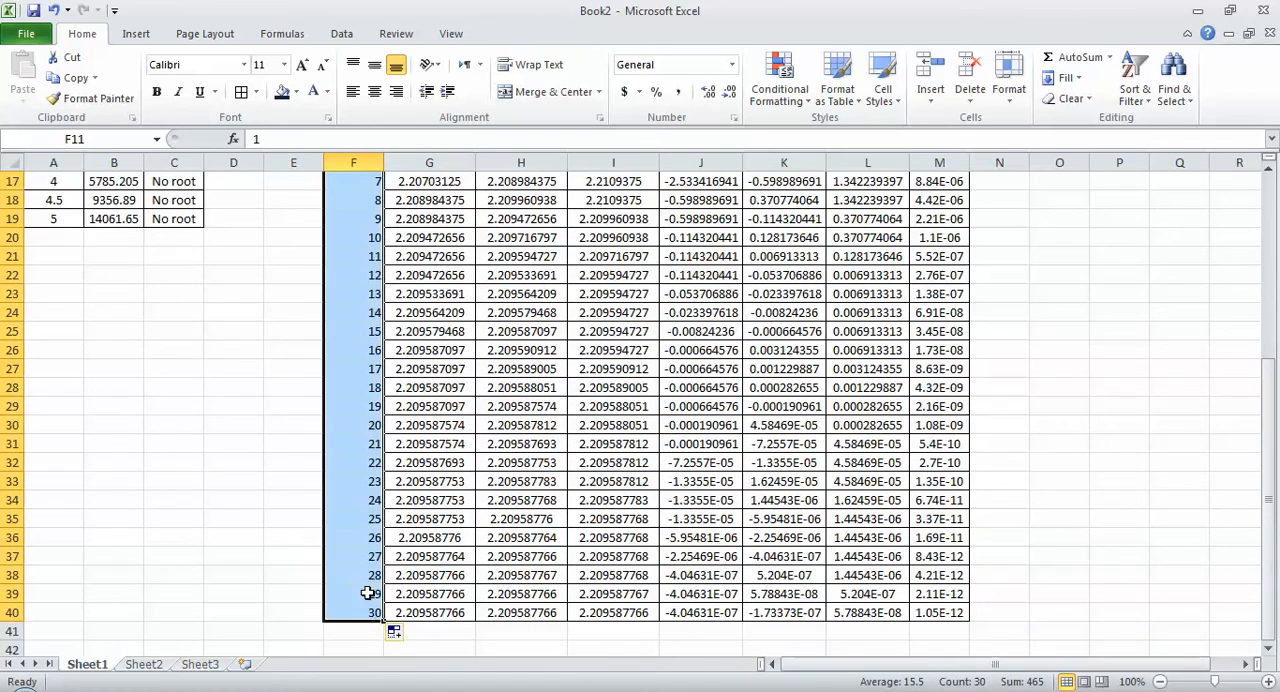
Step: Centre the whole table F9:M40 horizontally and vertically, with borders around all its cells
scroll(364, 580, up, 6)
drag(366, 342, 891, 614)
drag(990, 670, 950, 615)
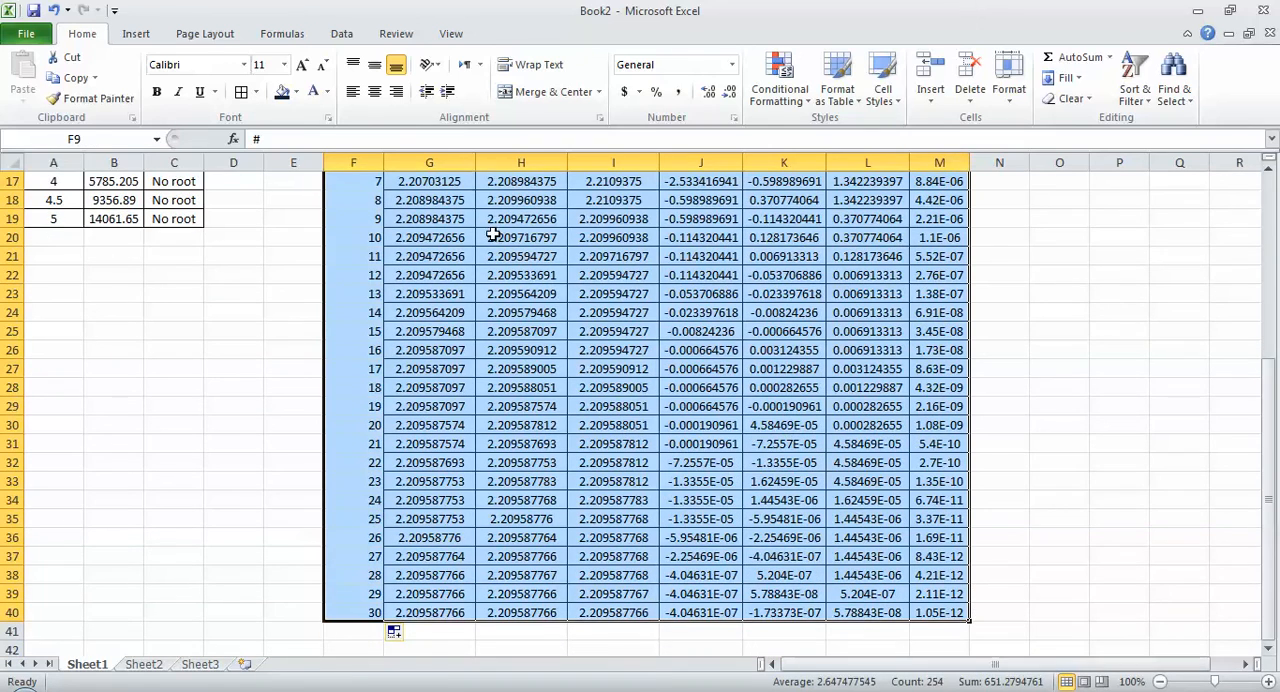
click(375, 92)
click(375, 65)
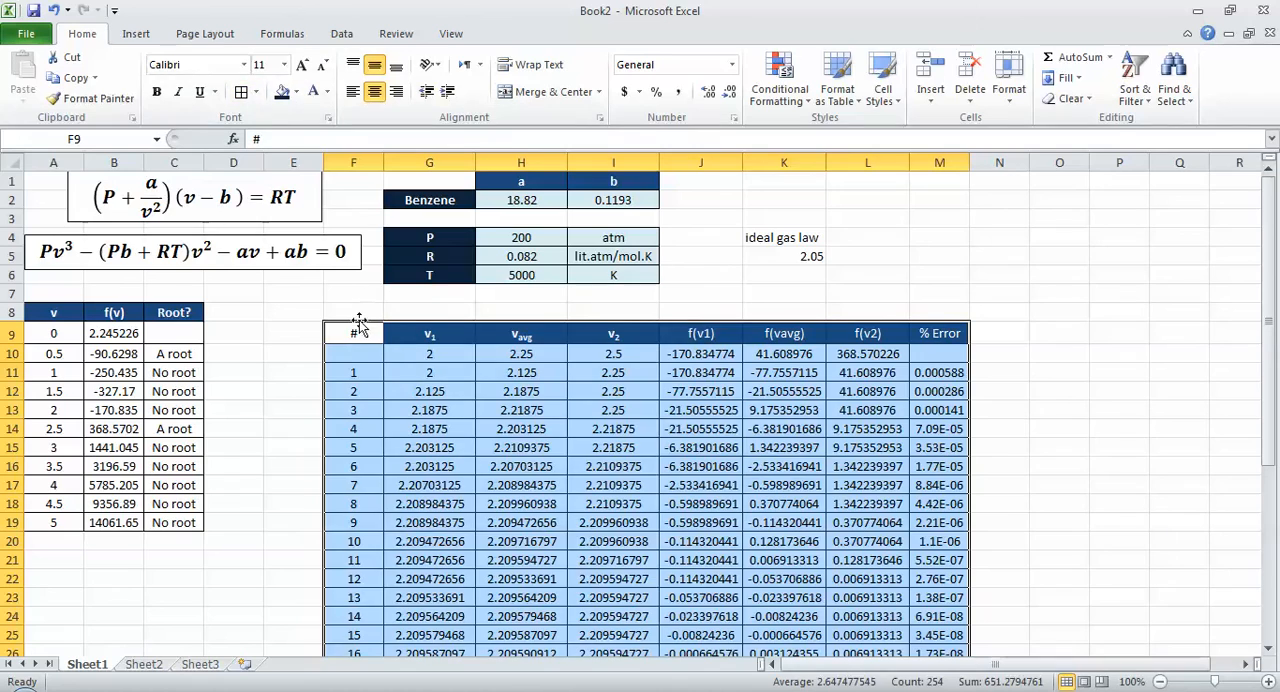
Step: Copy the v1 header formatting from G9 to F9 and re-enter "#" as the header text
click(423, 334)
click(91, 98)
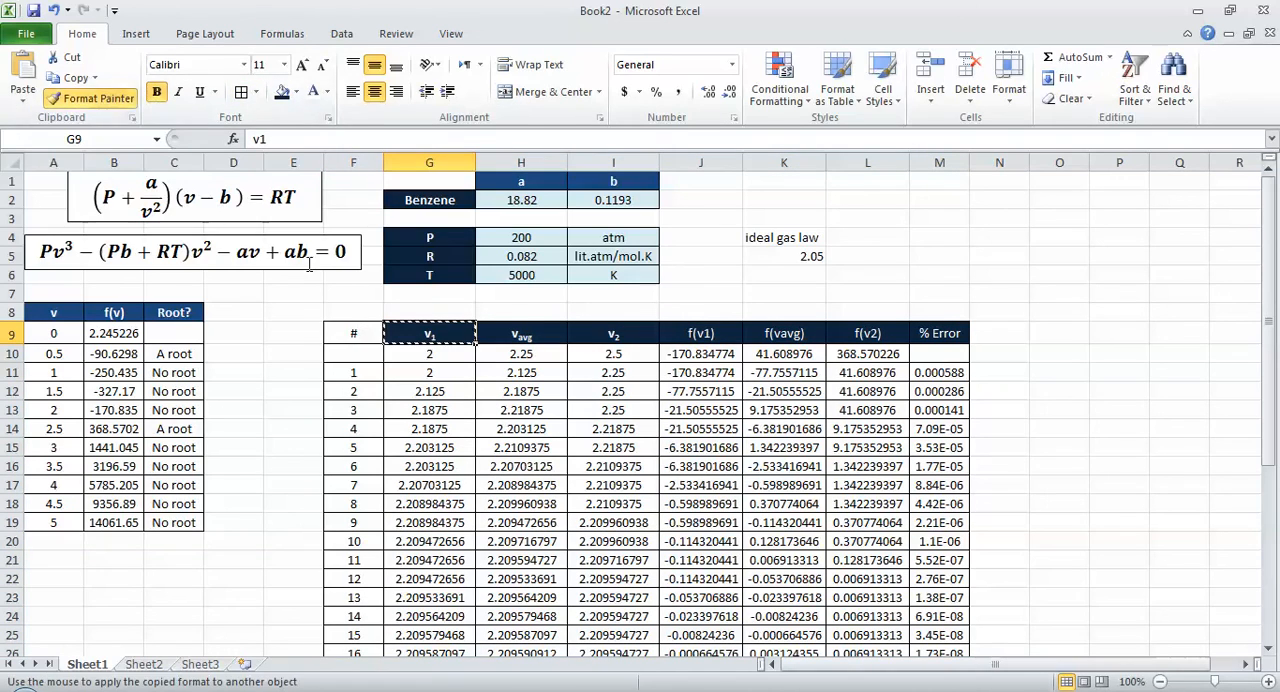
click(353, 333)
text(`)
scroll(563, 317, down, 1)
key(BackSpace)
text(#)
key(ctrl+Return)
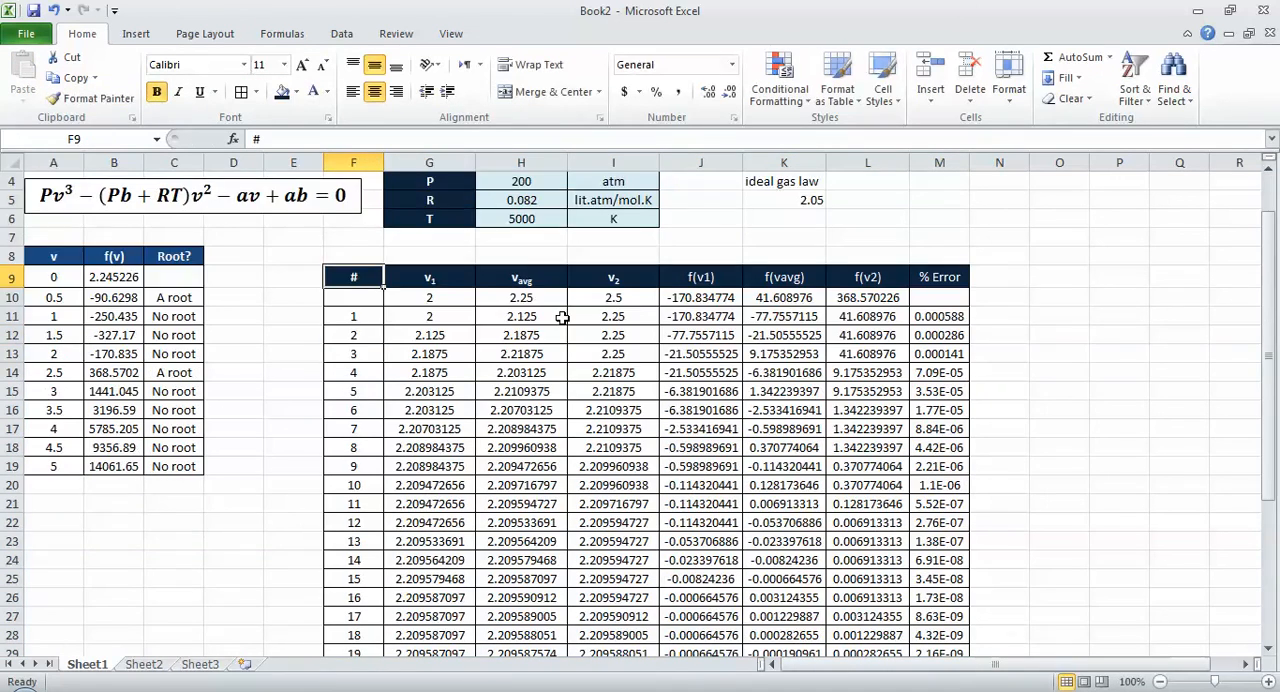
Step: Collapse the ribbon and examine how v1, vavg, v2 and the % error develop down to iteration 30
scroll(563, 317, down, 9)
scroll(563, 317, up, 8)
scroll(563, 317, down, 1)
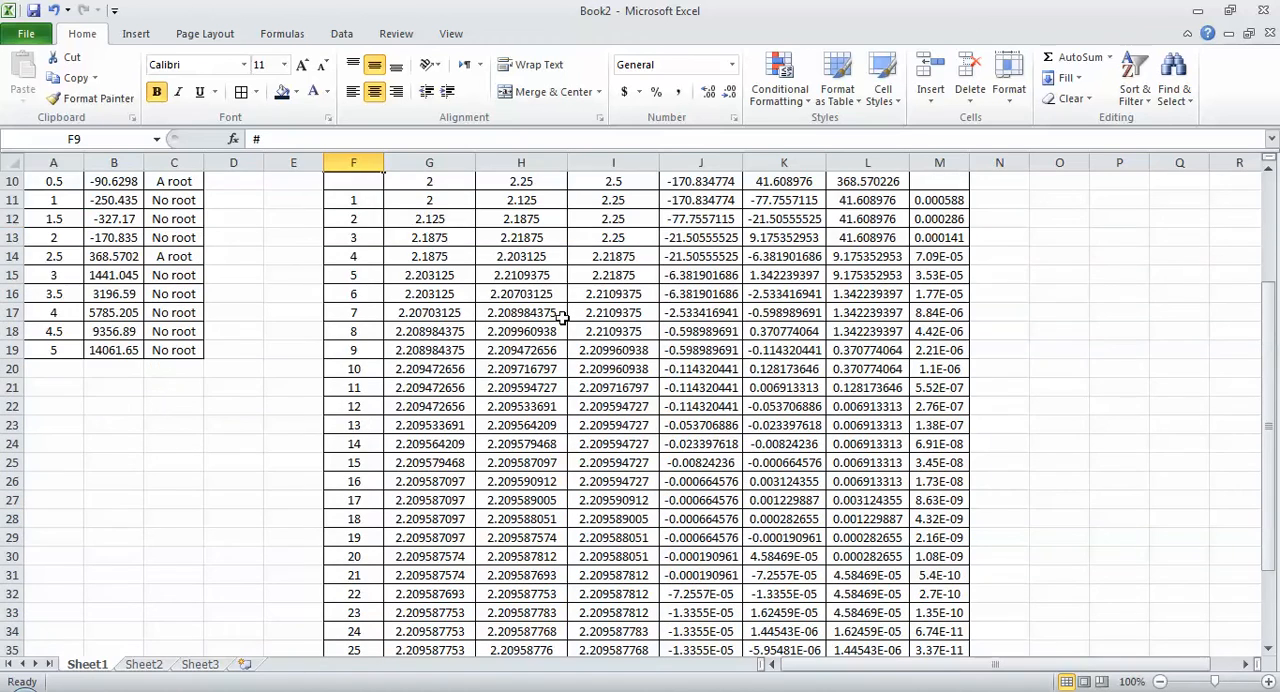
scroll(563, 317, up, 2)
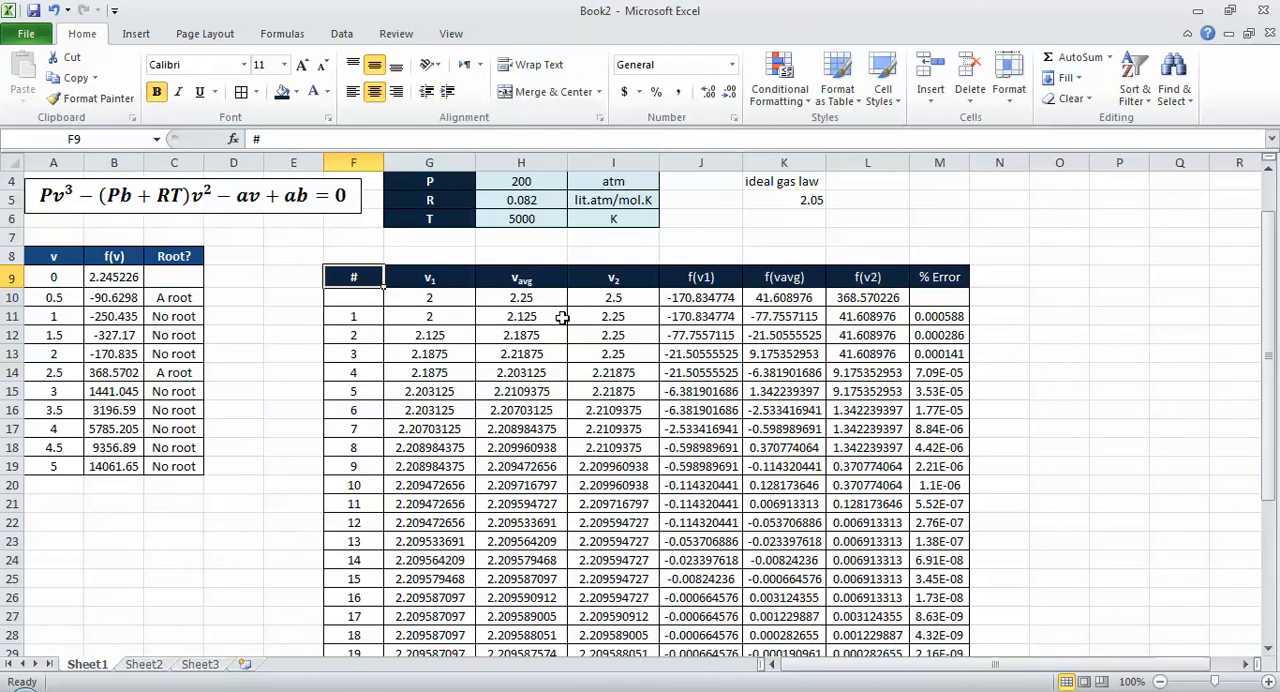
double_click(84, 34)
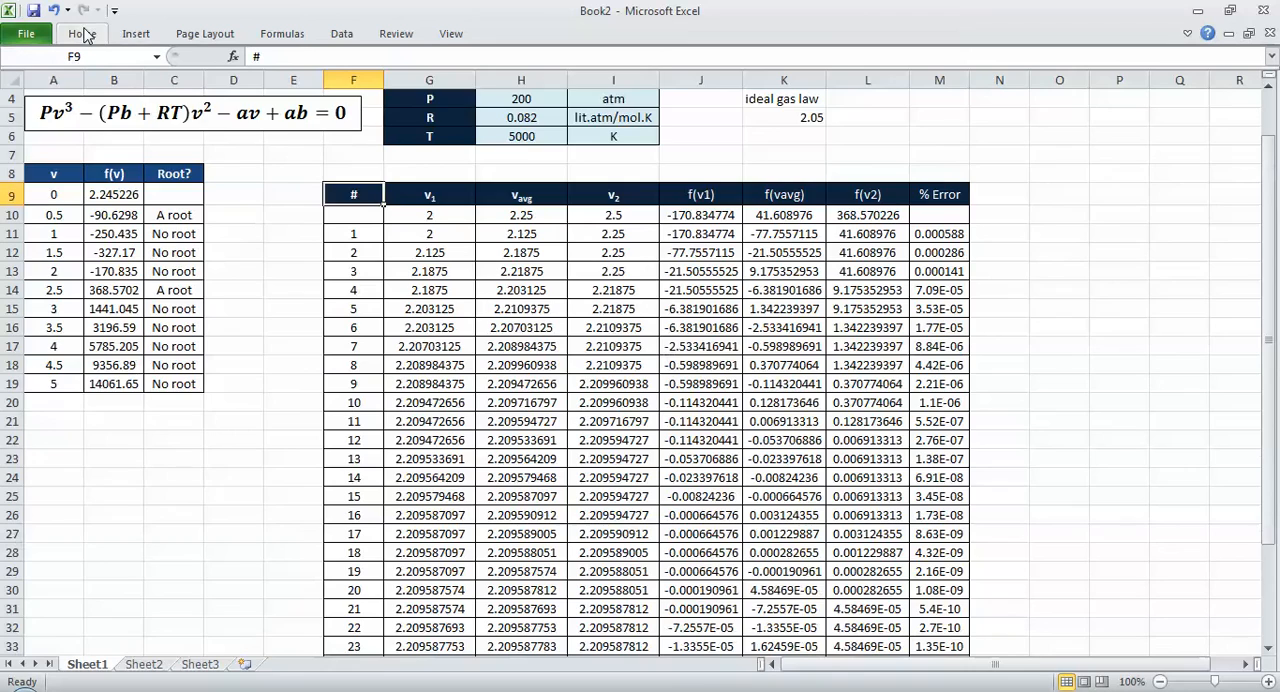
scroll(394, 201, down, 1)
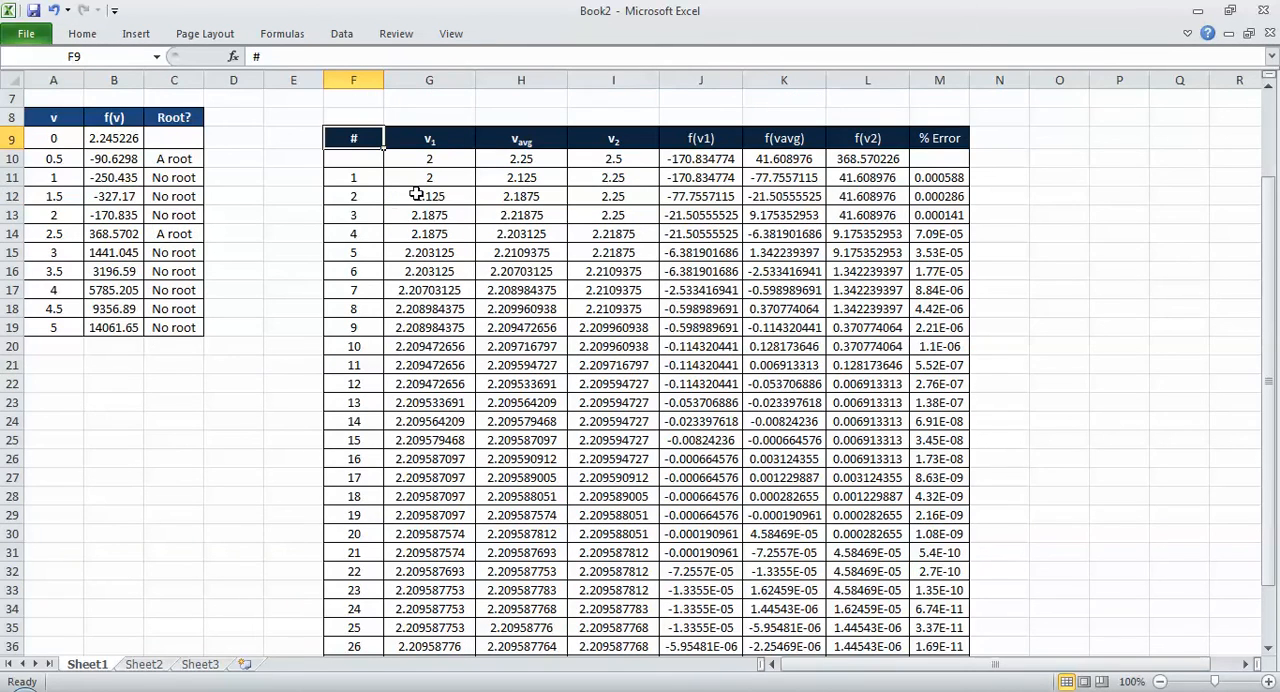
scroll(529, 356, down, 5)
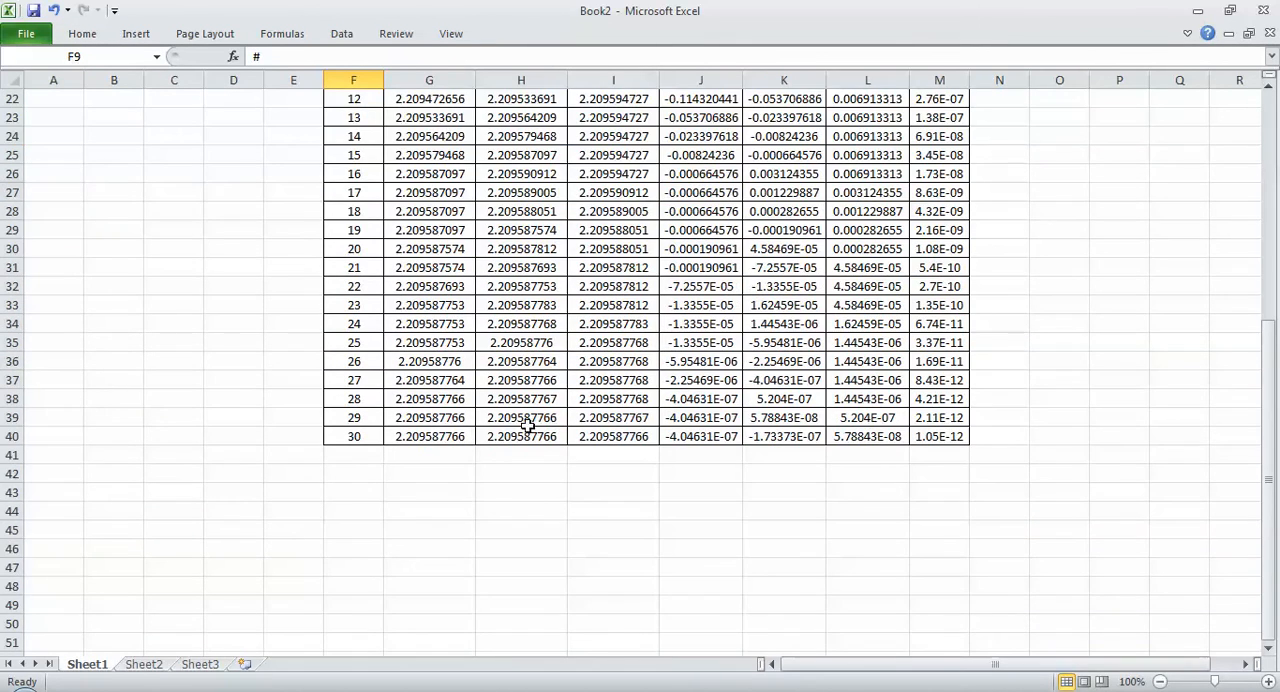
scroll(556, 436, up, 7)
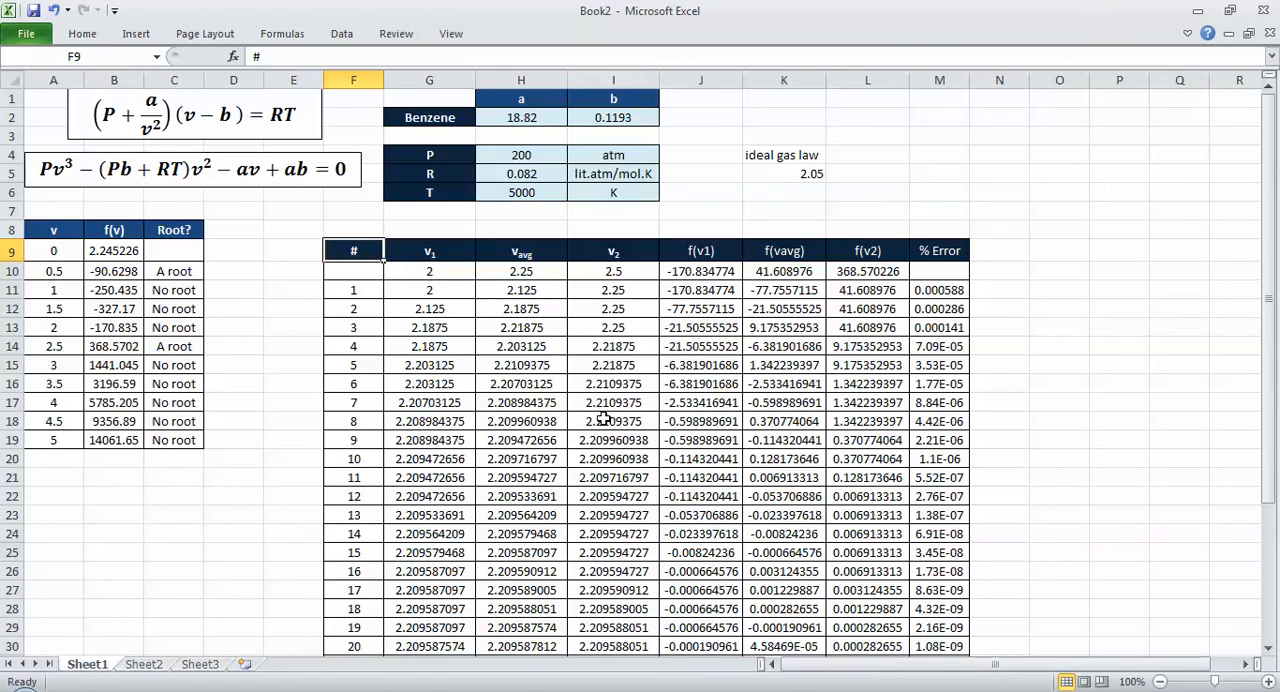
click(438, 271)
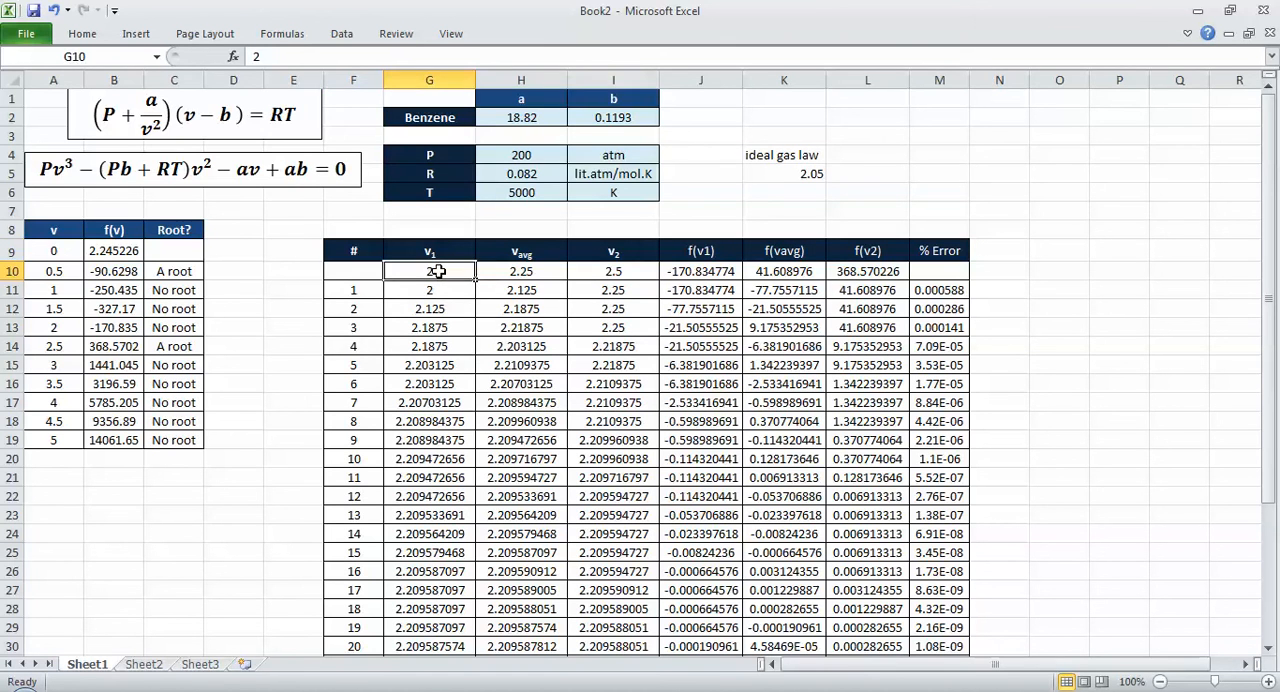
scroll(438, 271, down, 6)
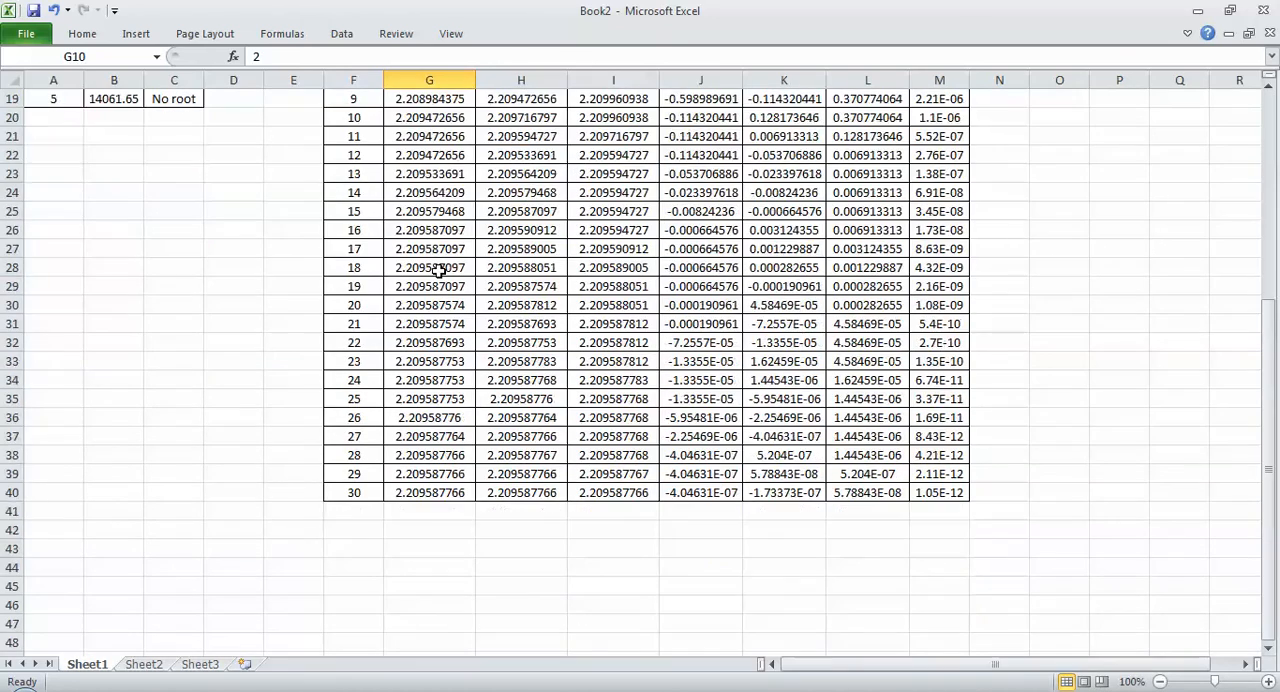
scroll(438, 271, up, 5)
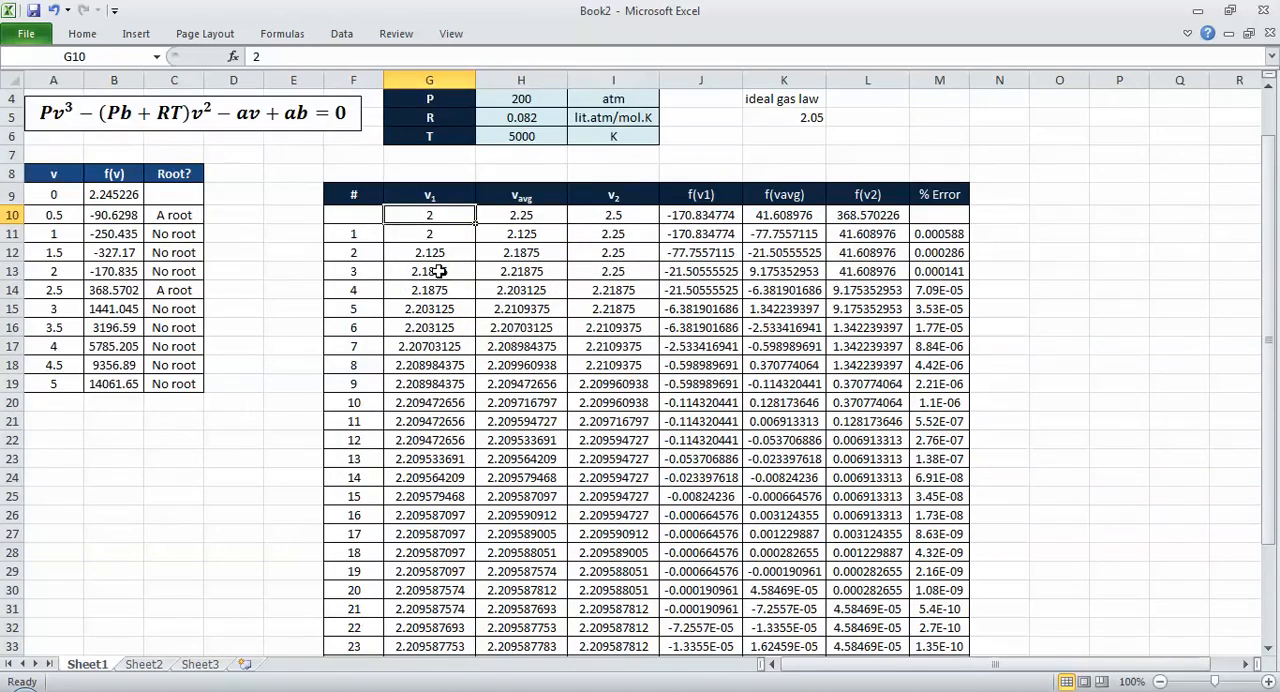
Step: Set the starting v2 in I10 to 2.3 and check the table's values down to iteration 30
scroll(438, 271, up, 1)
click(609, 270)
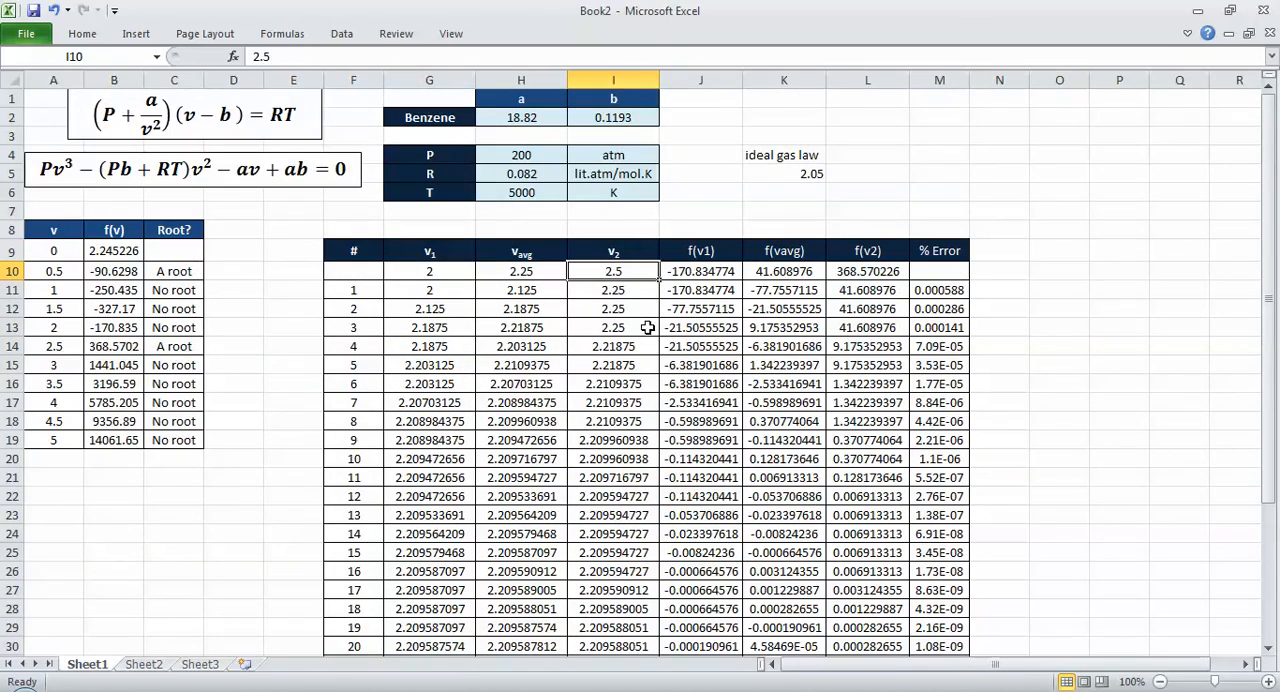
text(2)
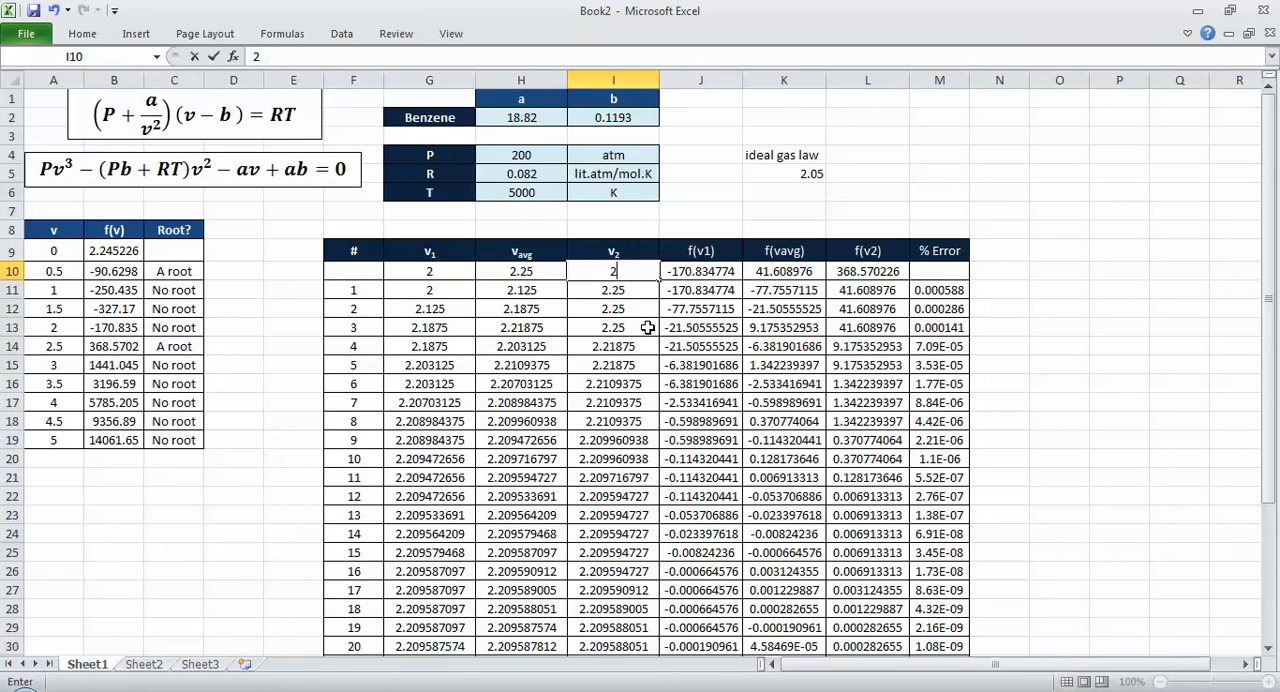
key(Return)
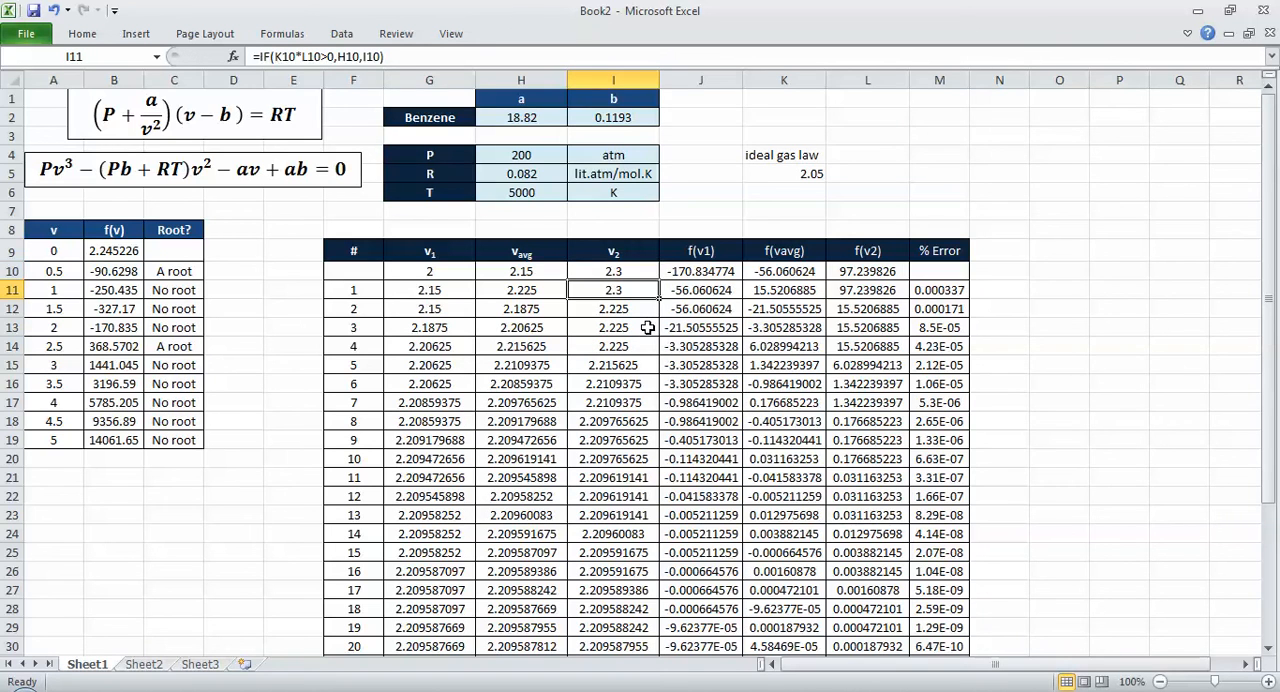
scroll(648, 328, down, 6)
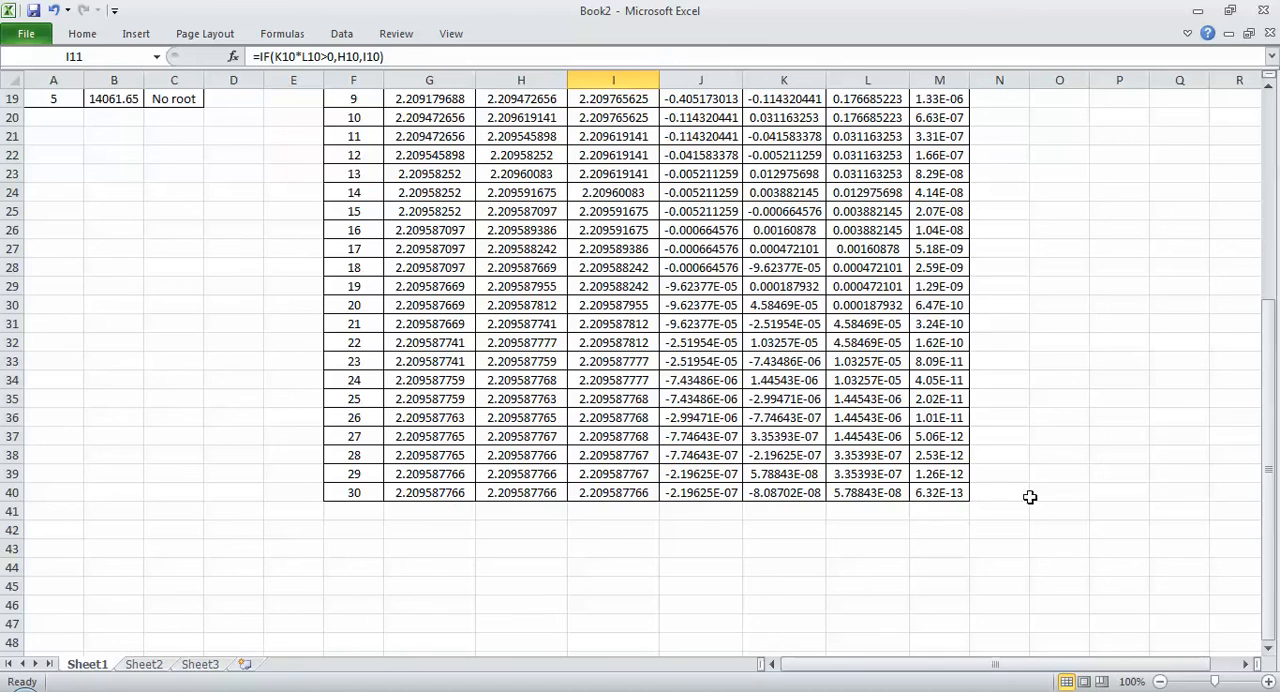
scroll(938, 492, up, 6)
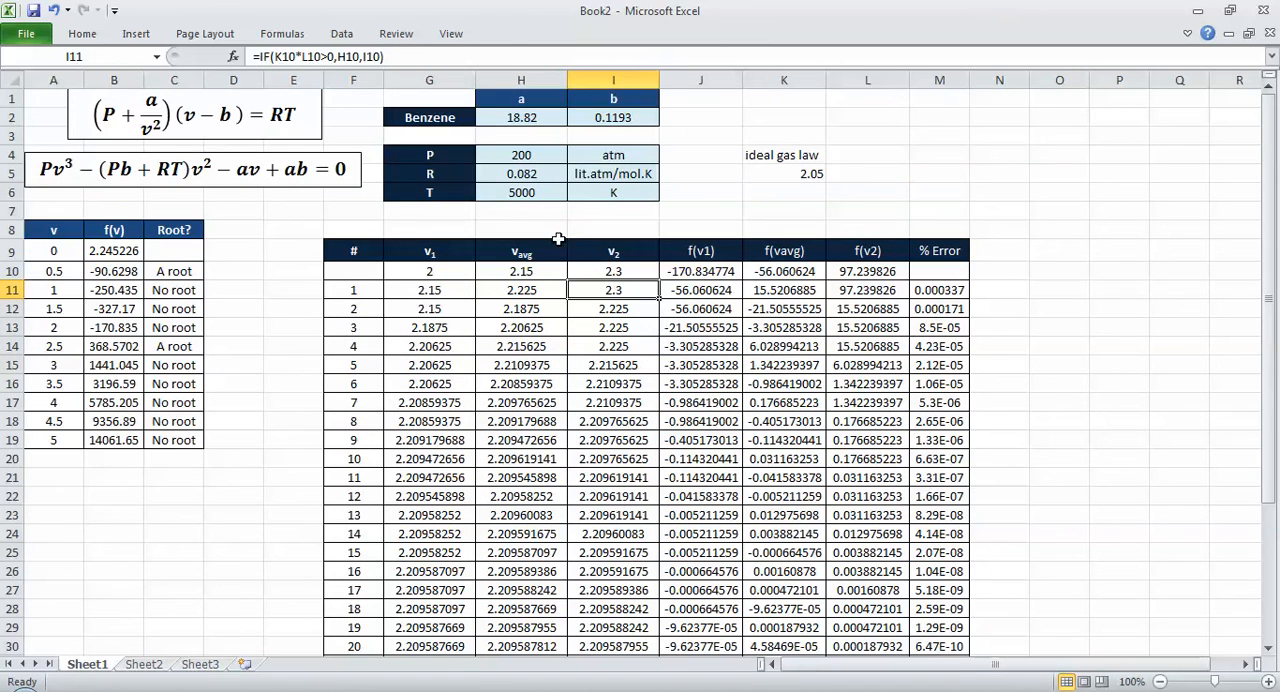
Step: Set the starting v2 in I10 to 2.5 and check the table's values down to iteration 30
click(599, 274)
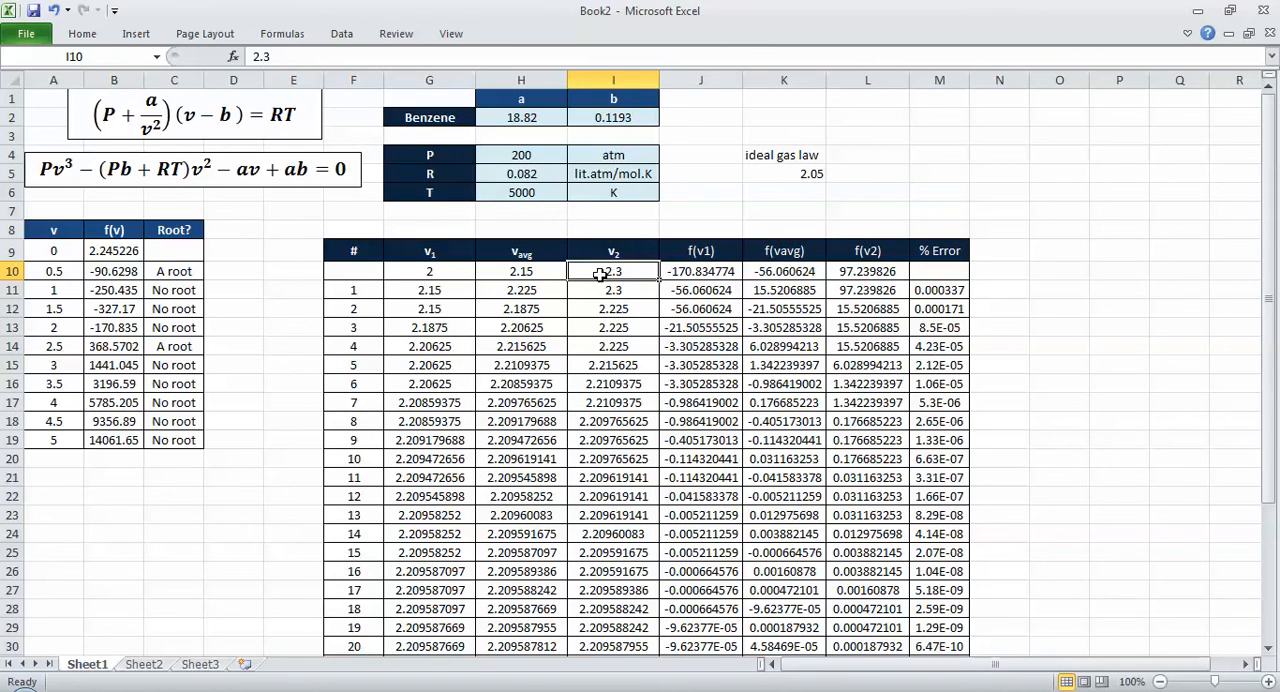
text(2.25)
key(Return)
key(ctrl+Down)
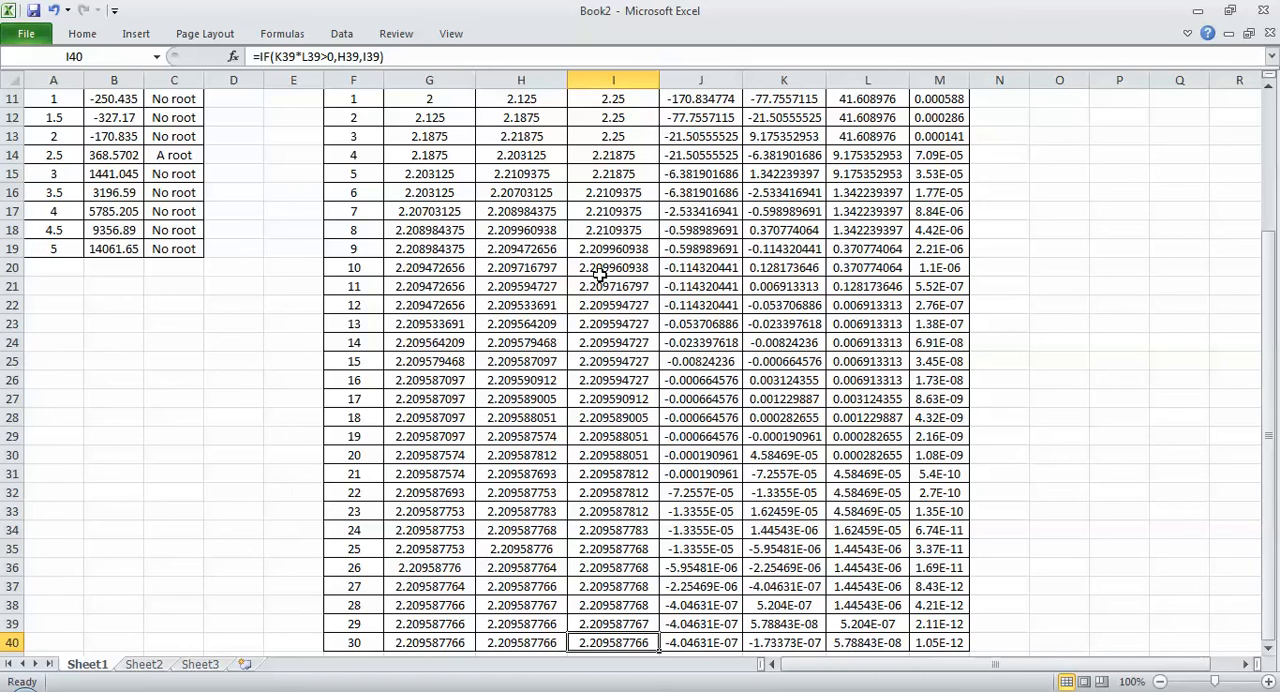
scroll(599, 274, down, 1)
scroll(599, 274, up, 5)
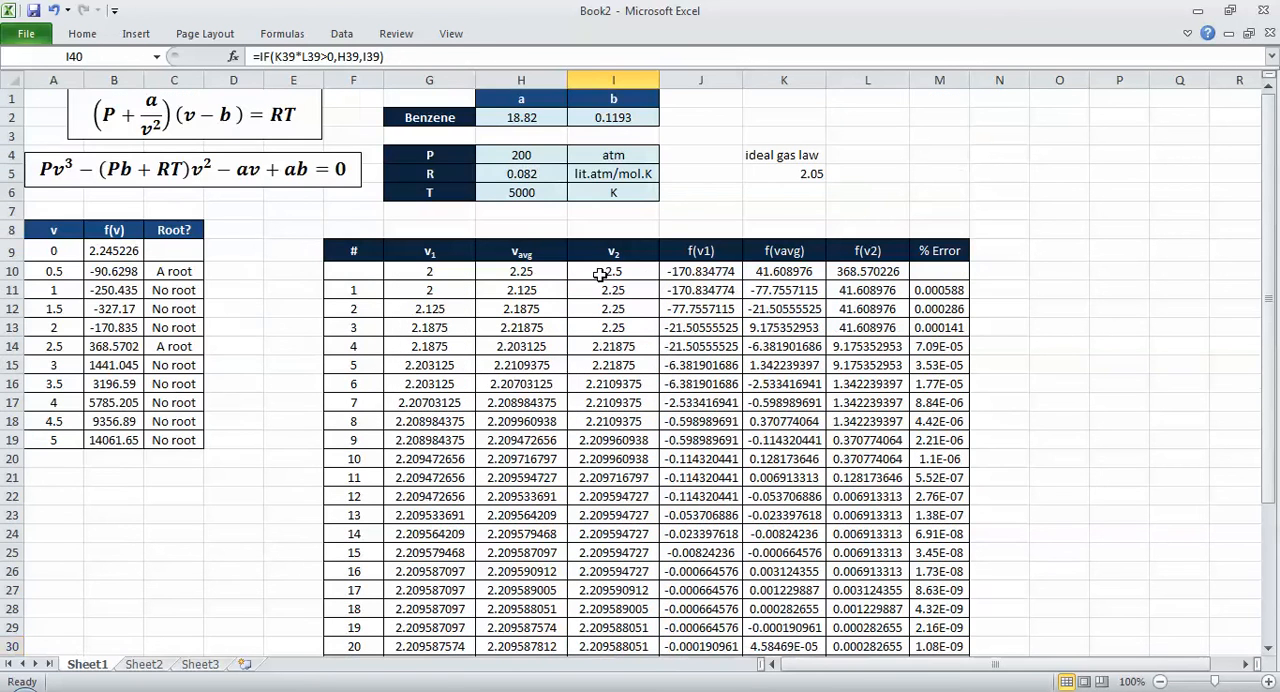
key(ctrl+s)
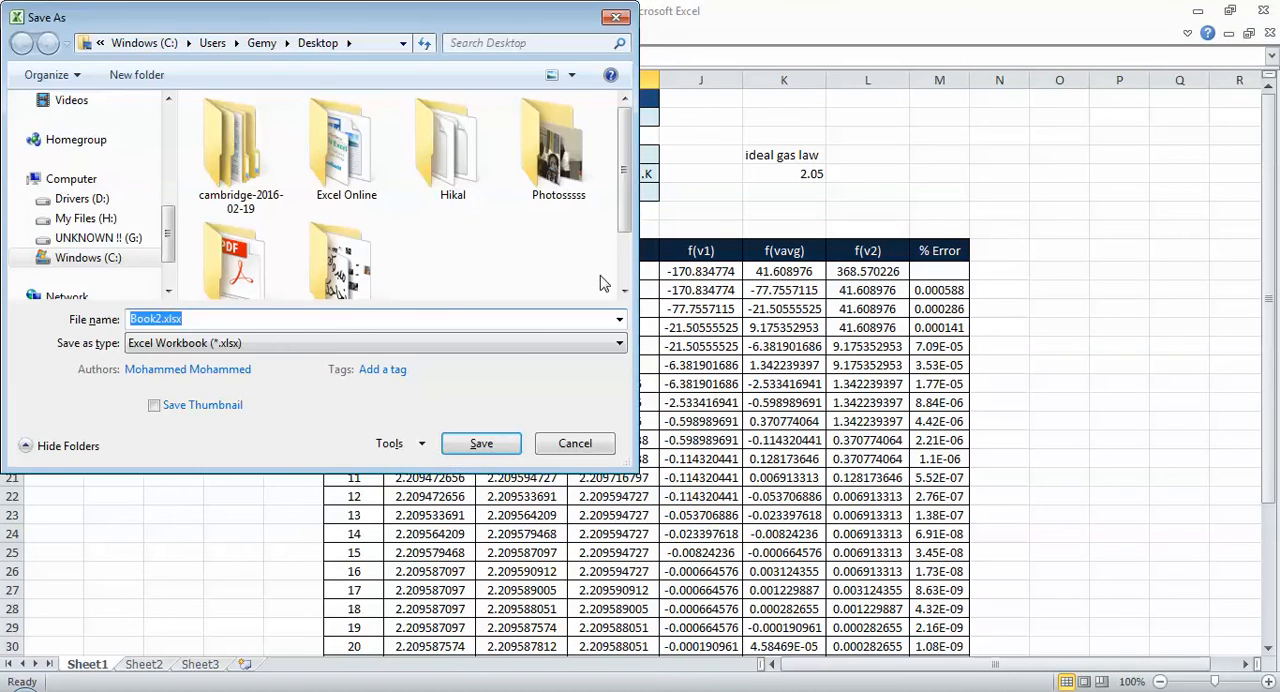
key(Escape)
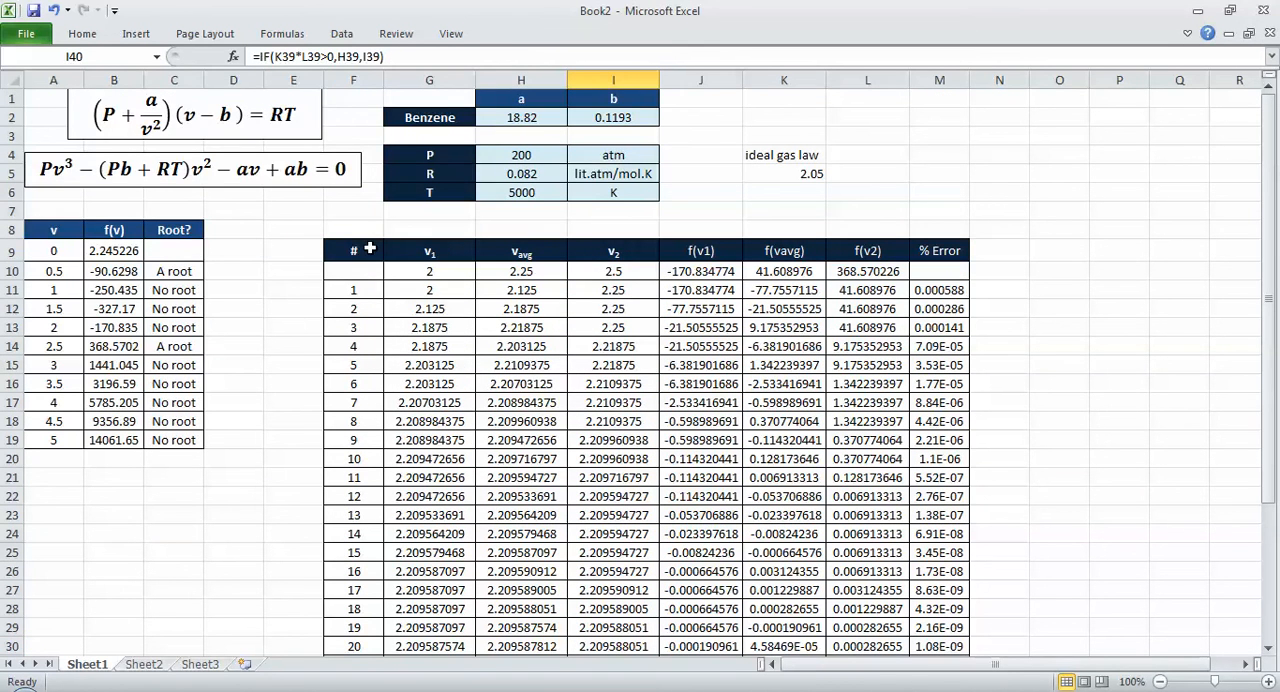
Step: Select the iteration column F9:F40 together with the % error cells M10:M40 as chart data
drag(369, 248, 351, 621)
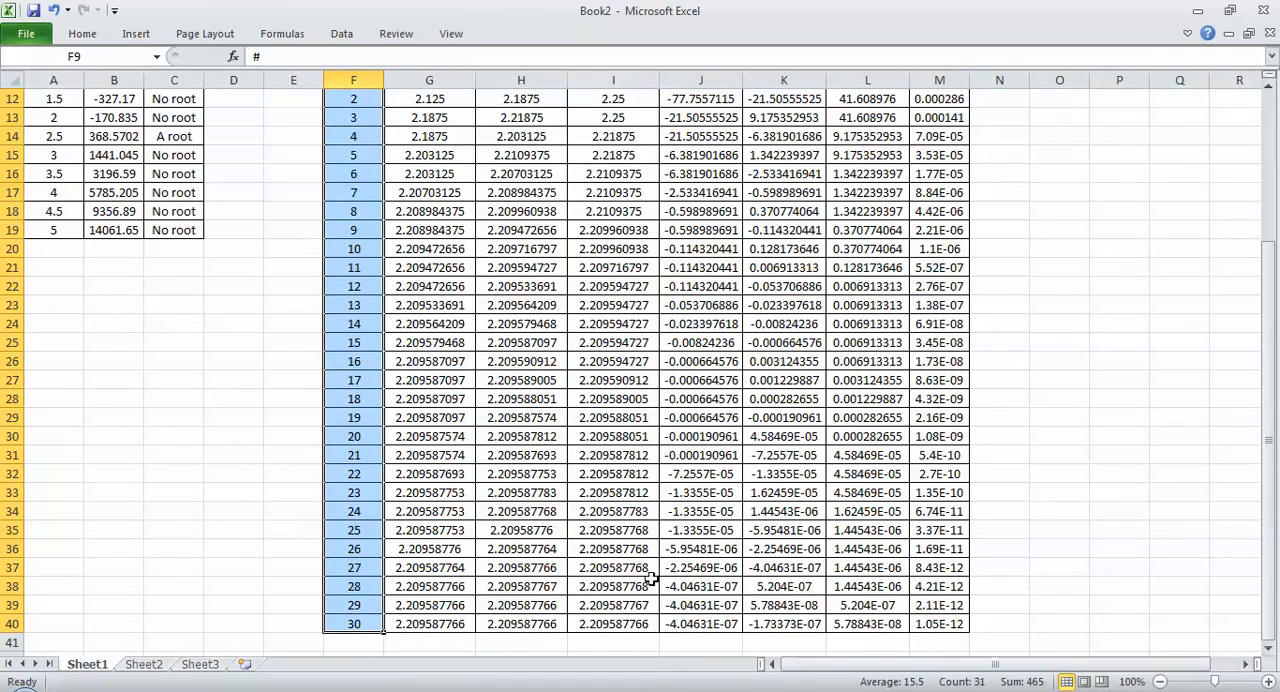
drag(948, 624, 946, 132)
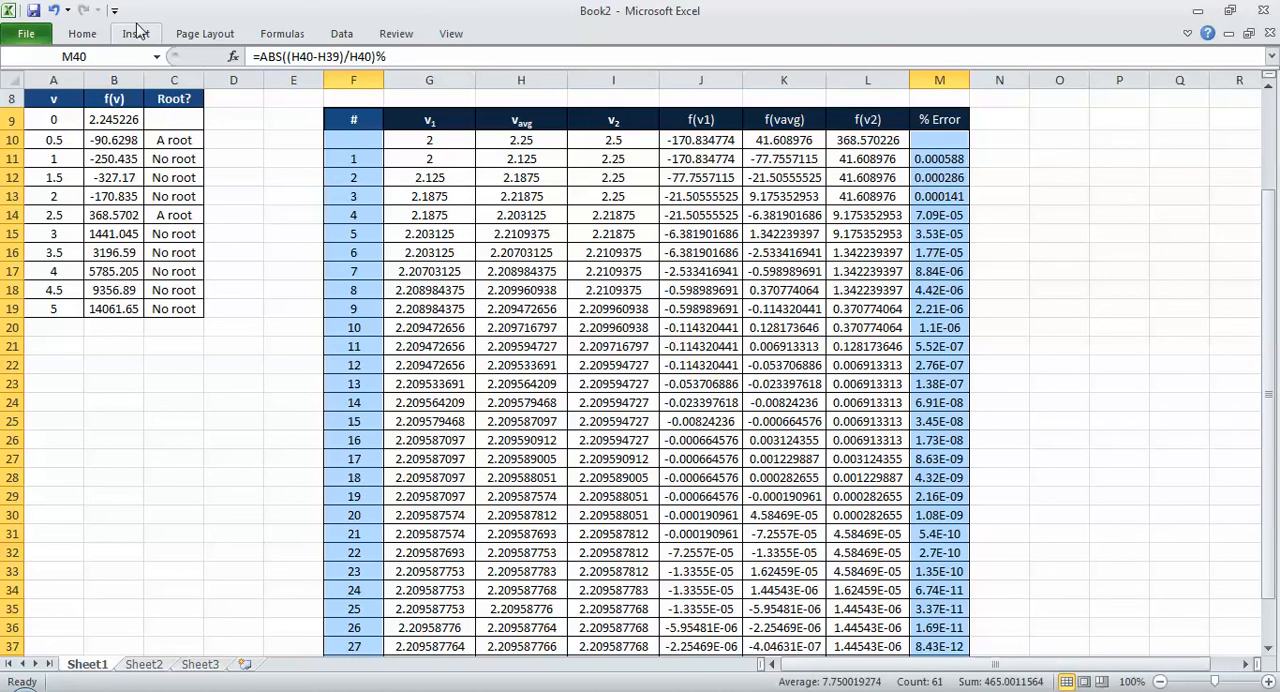
Step: Try plotting the selected iteration and % error columns as a markers-only scatter chart, and delete that chart
click(136, 33)
click(554, 75)
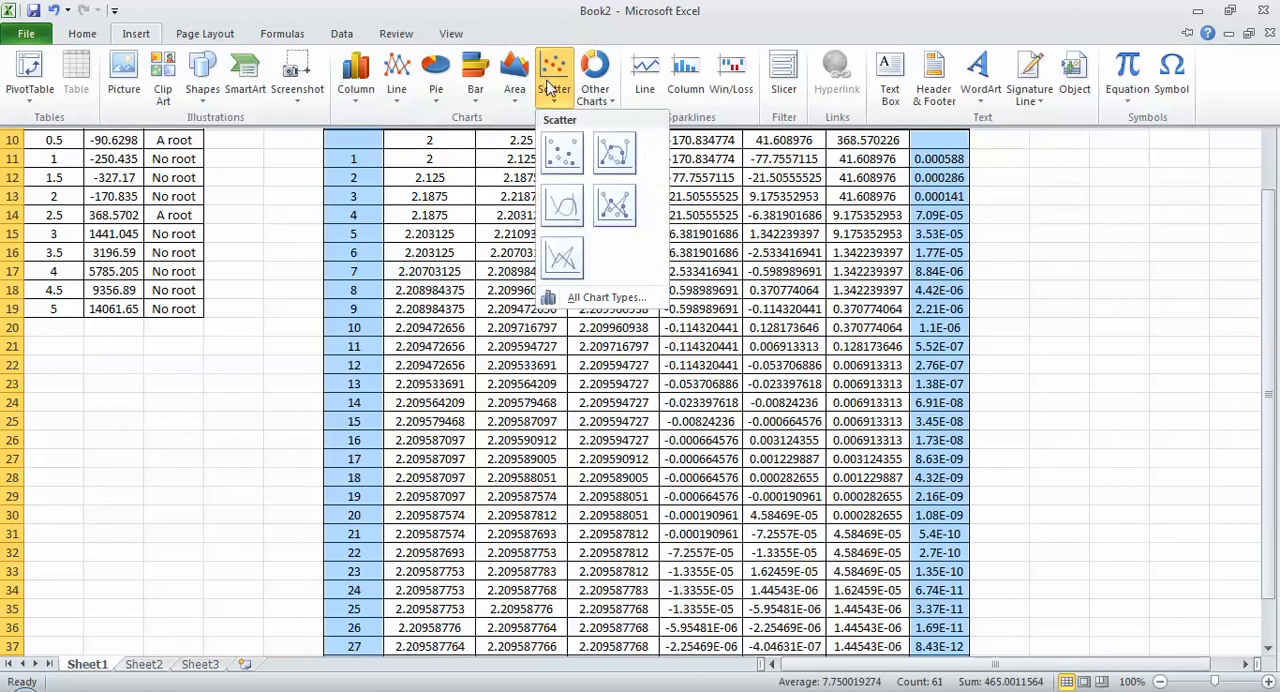
click(565, 138)
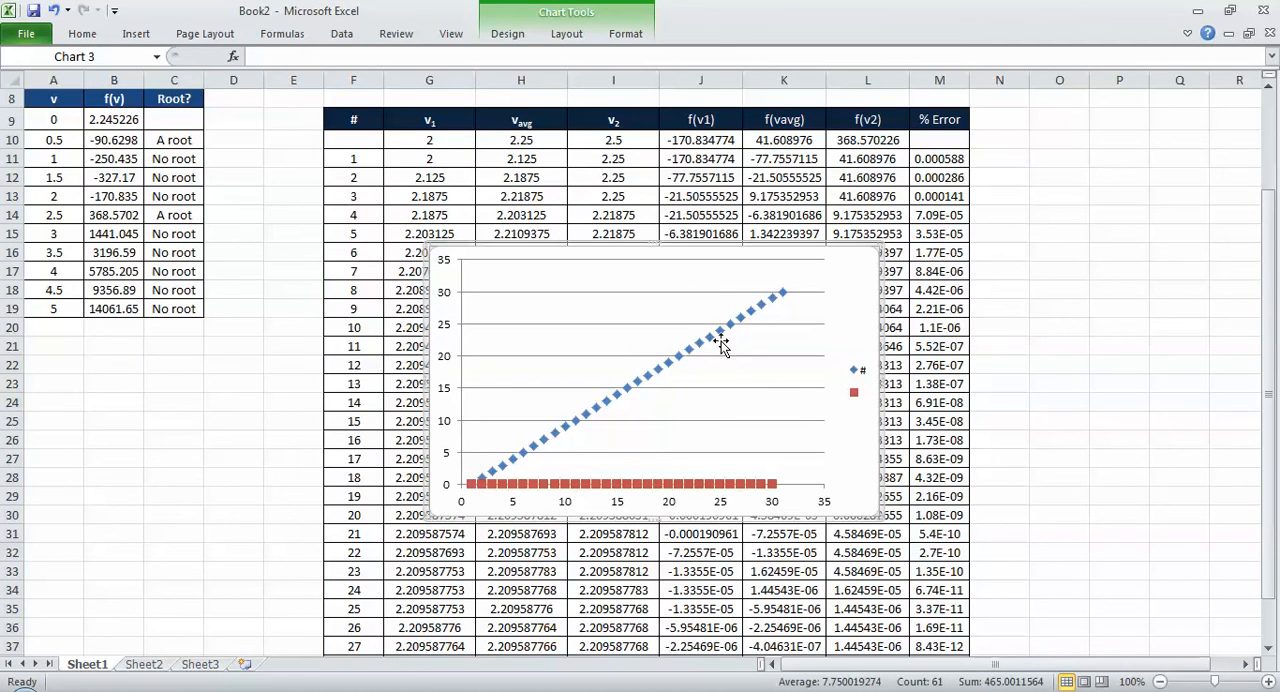
key(Delete)
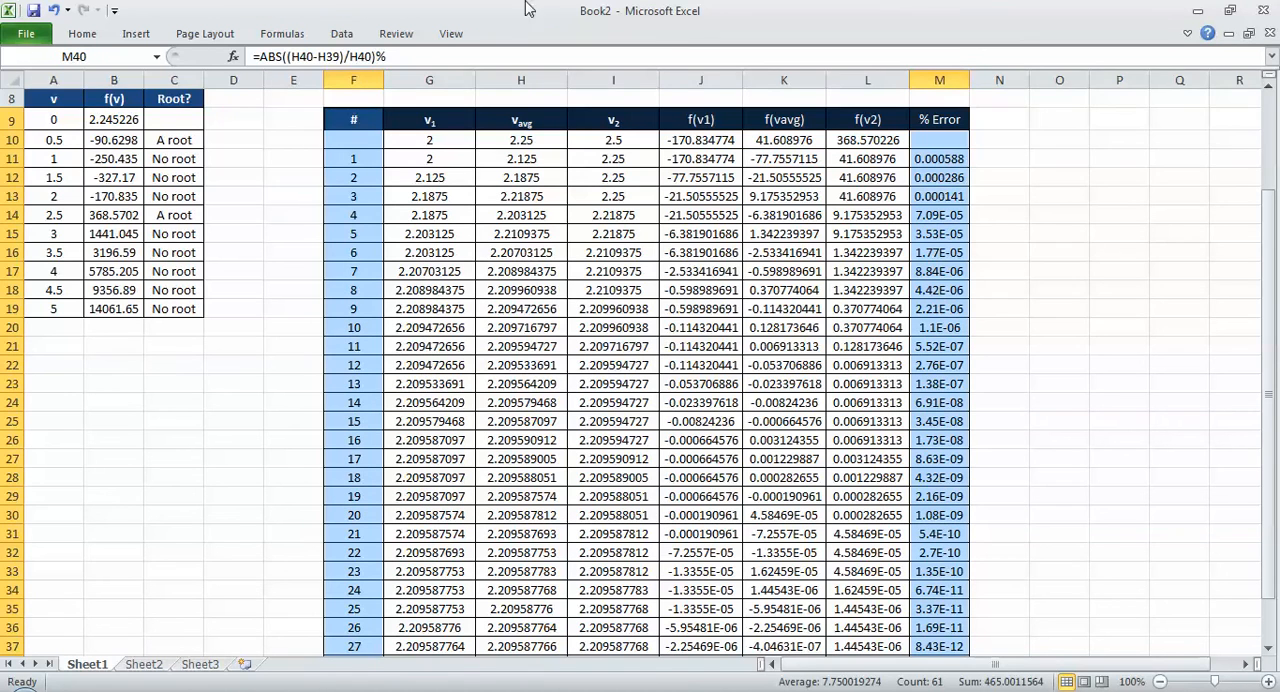
Step: Try plotting the selected columns as a scatter chart with straight lines and markers, and delete that chart
click(338, 34)
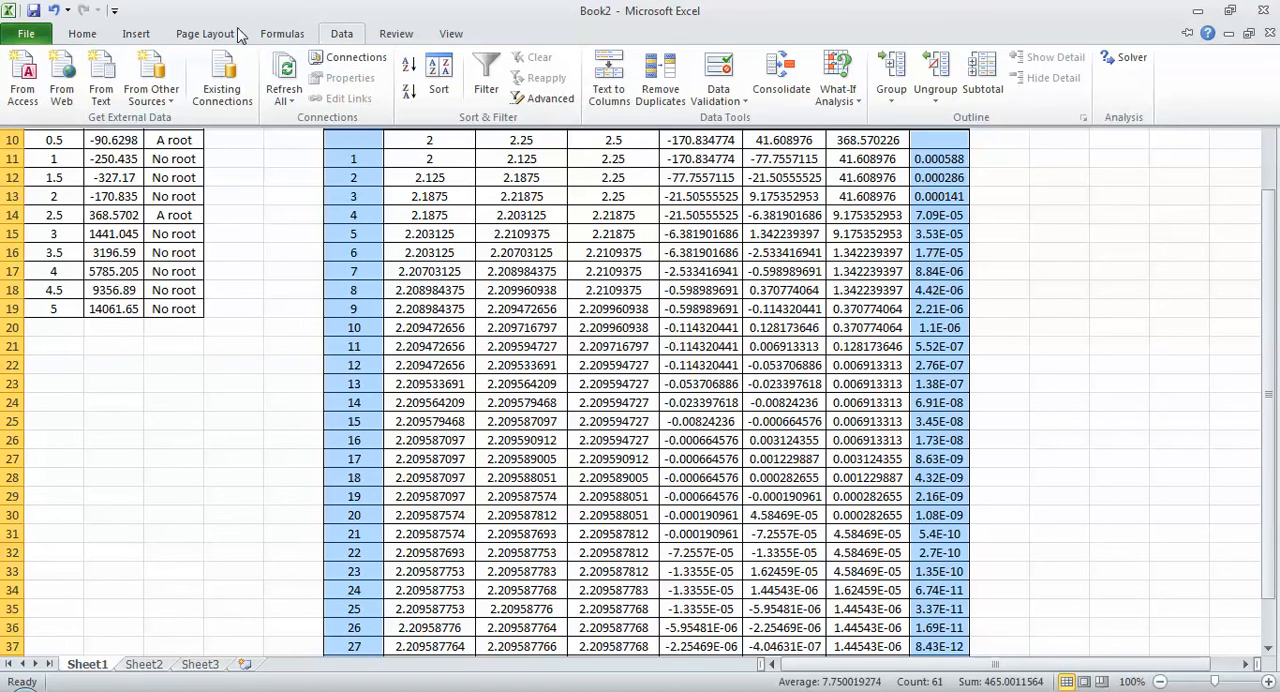
click(136, 34)
click(551, 88)
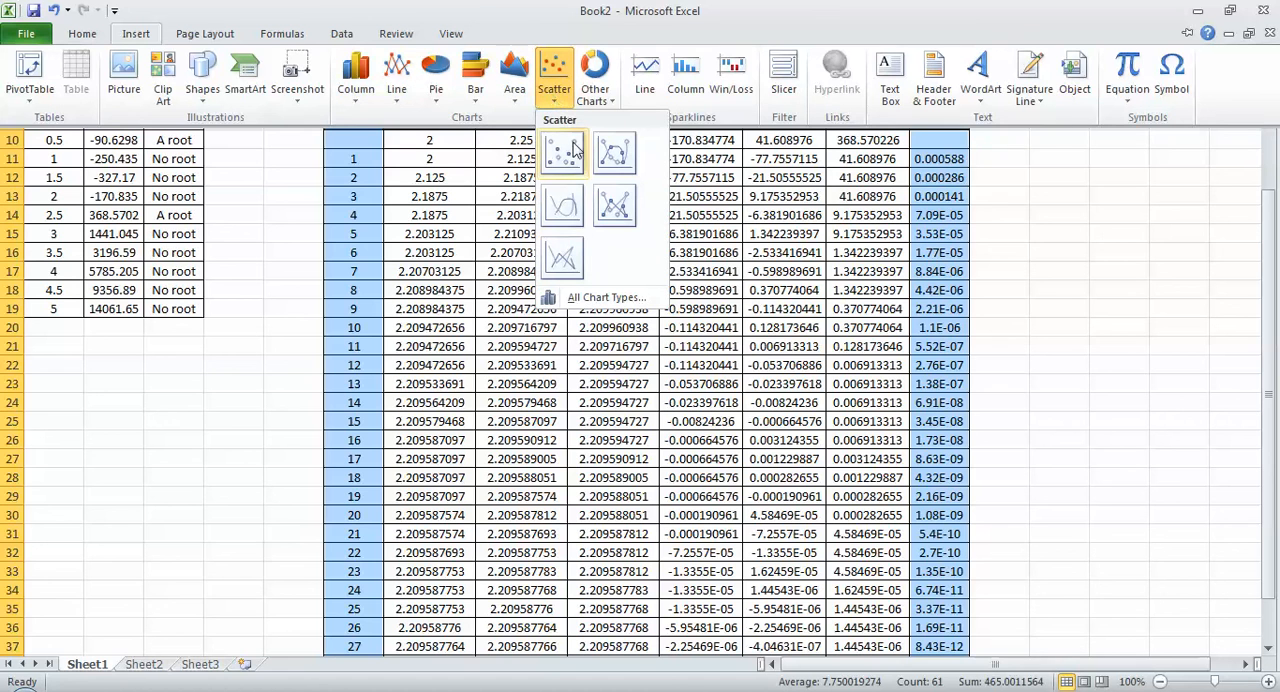
click(617, 210)
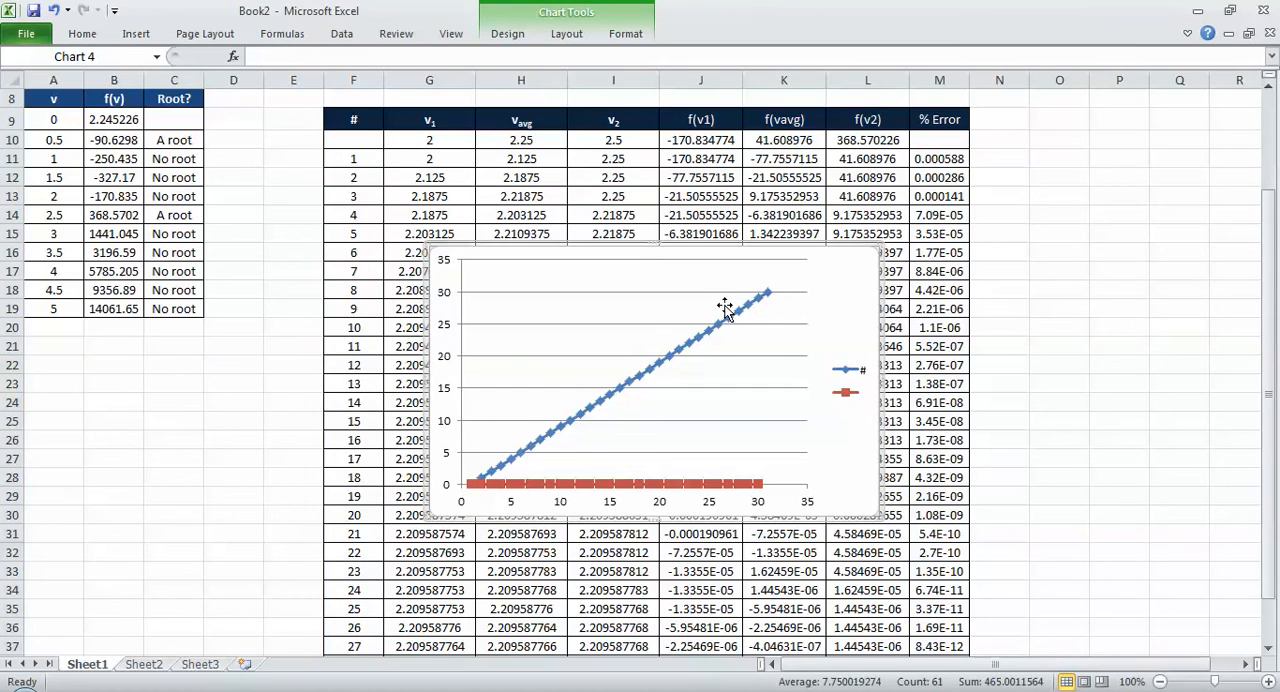
key(Delete)
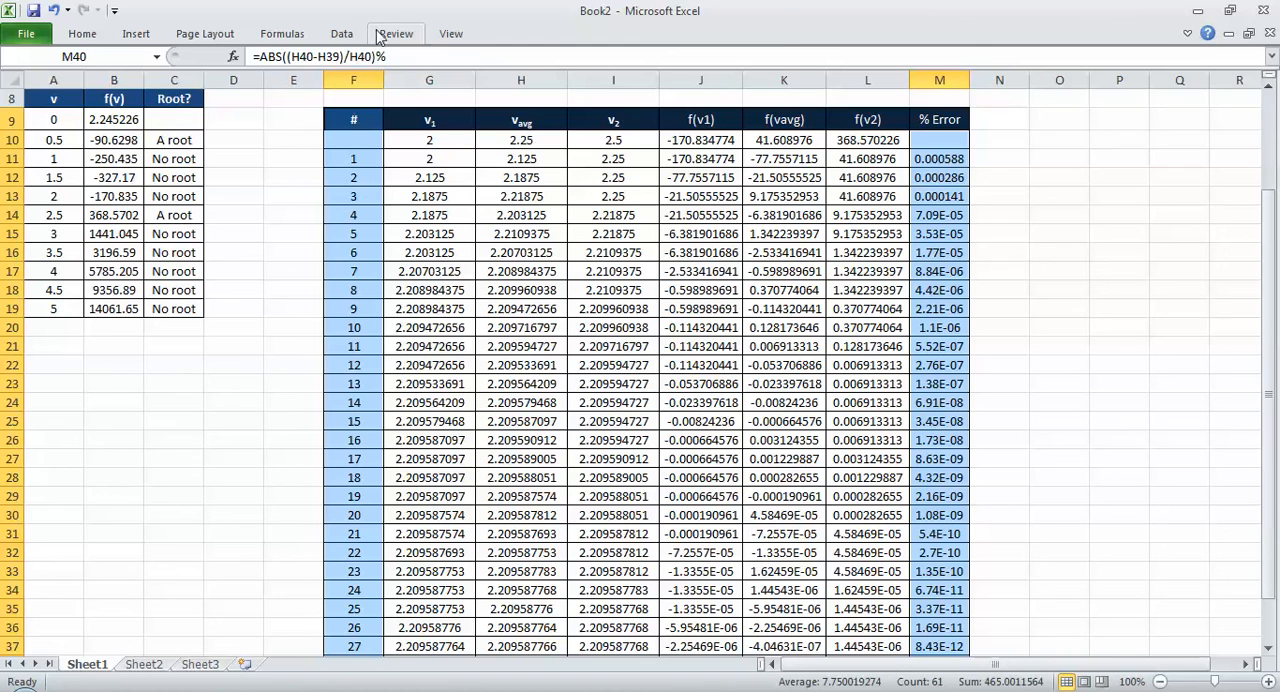
Step: Insert a scatter chart with smooth lines from the selected columns and delete its # series
click(342, 33)
click(136, 34)
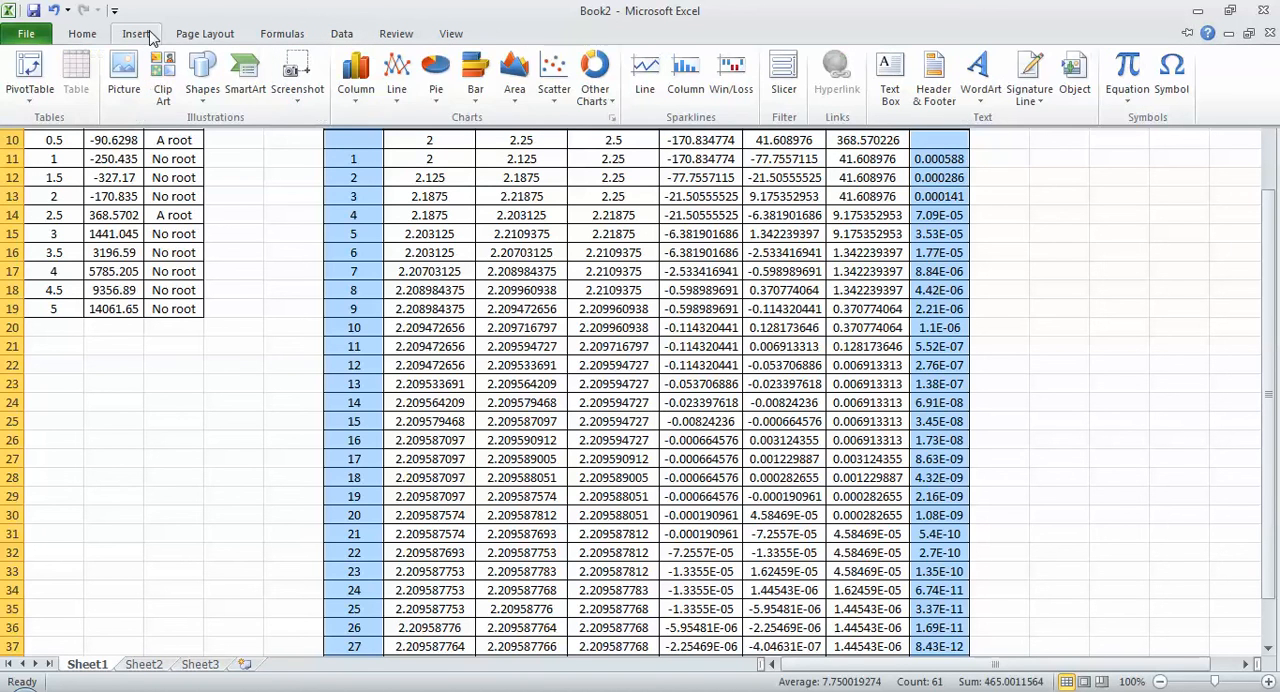
click(556, 92)
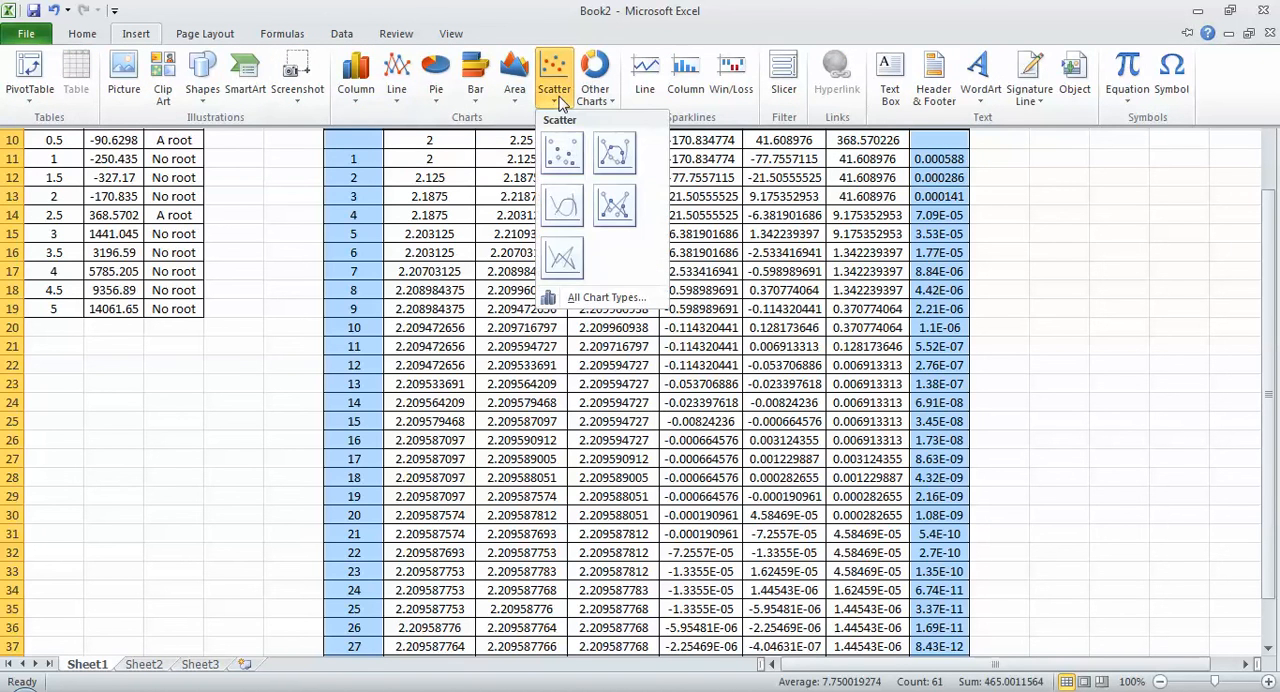
click(574, 219)
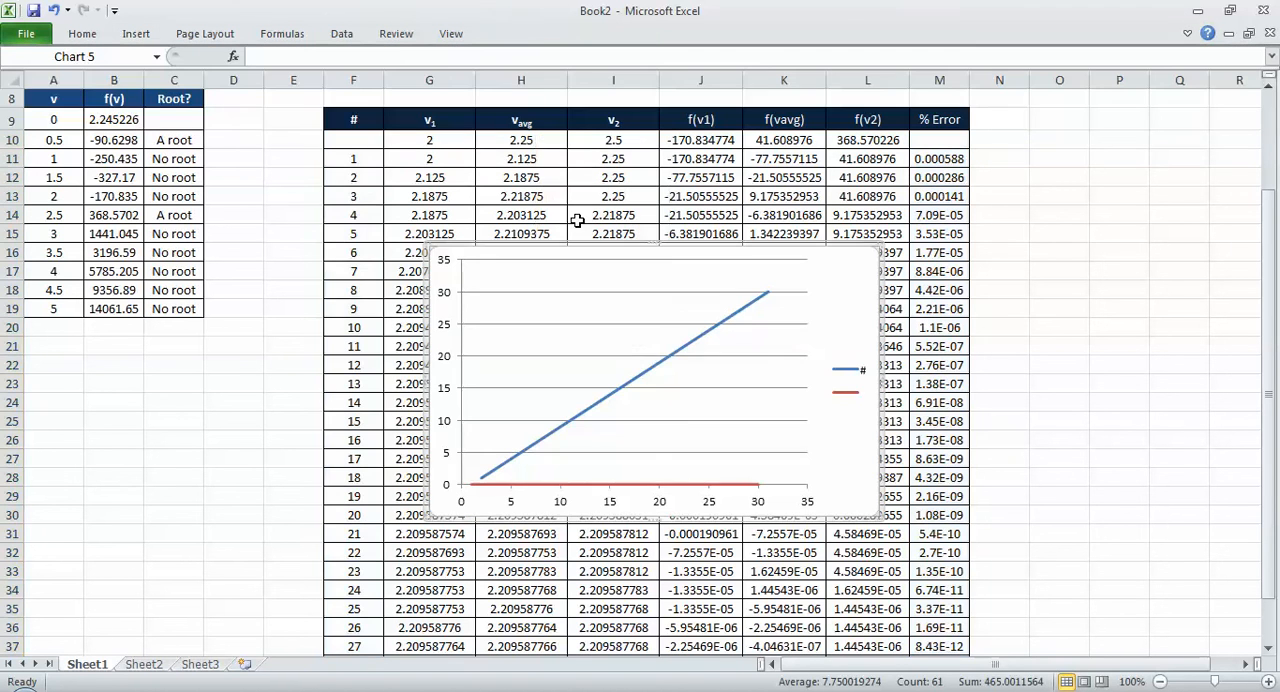
click(723, 482)
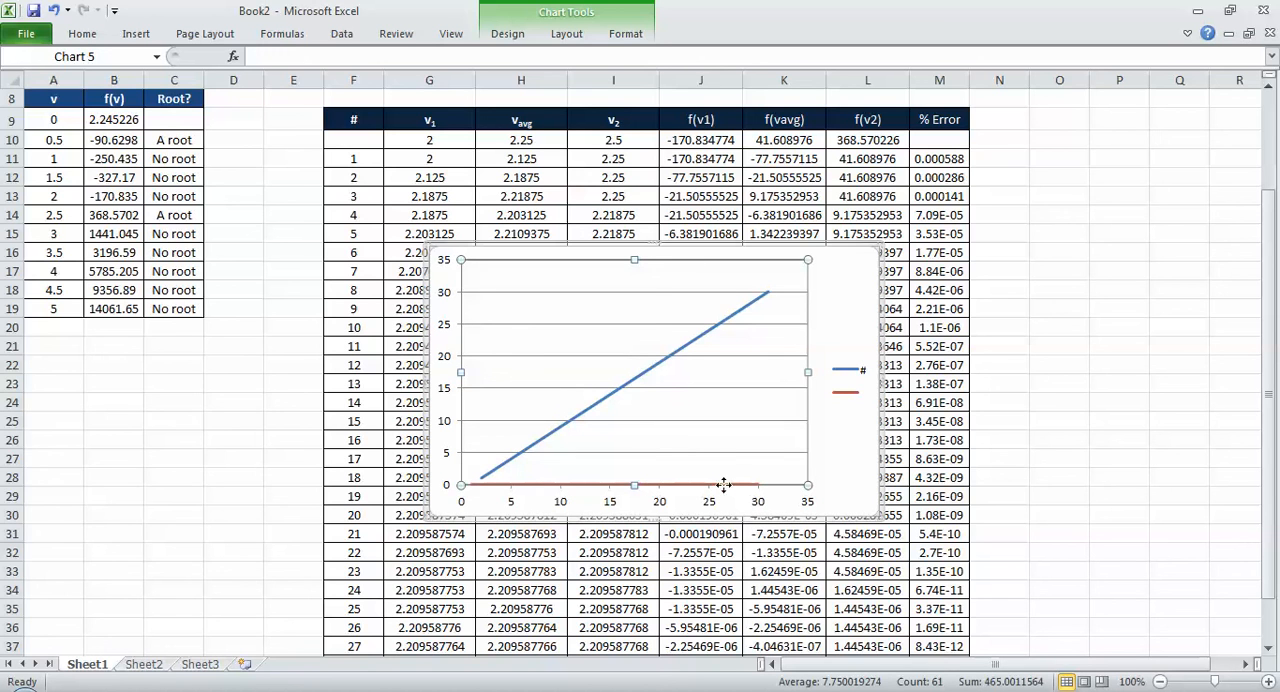
click(730, 485)
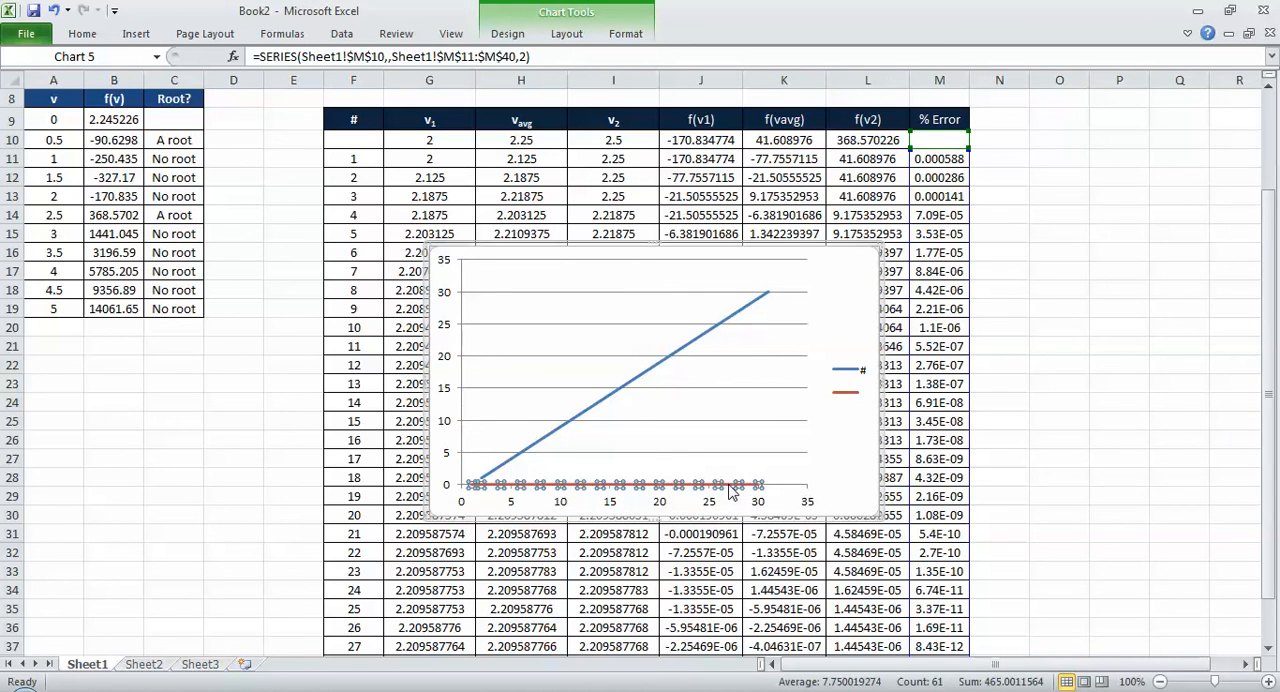
click(726, 320)
key(Delete)
Step: Edit the chart's remaining blank % error series and name it "Bisection method"
right_click(665, 352)
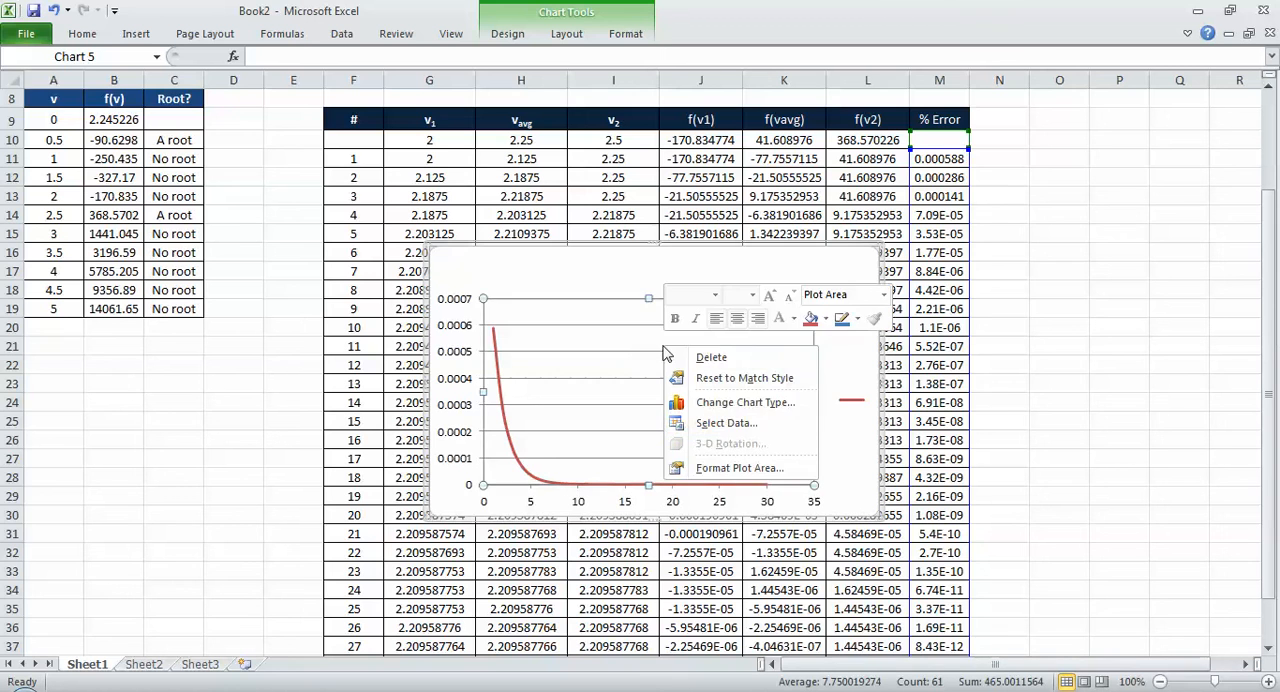
click(760, 422)
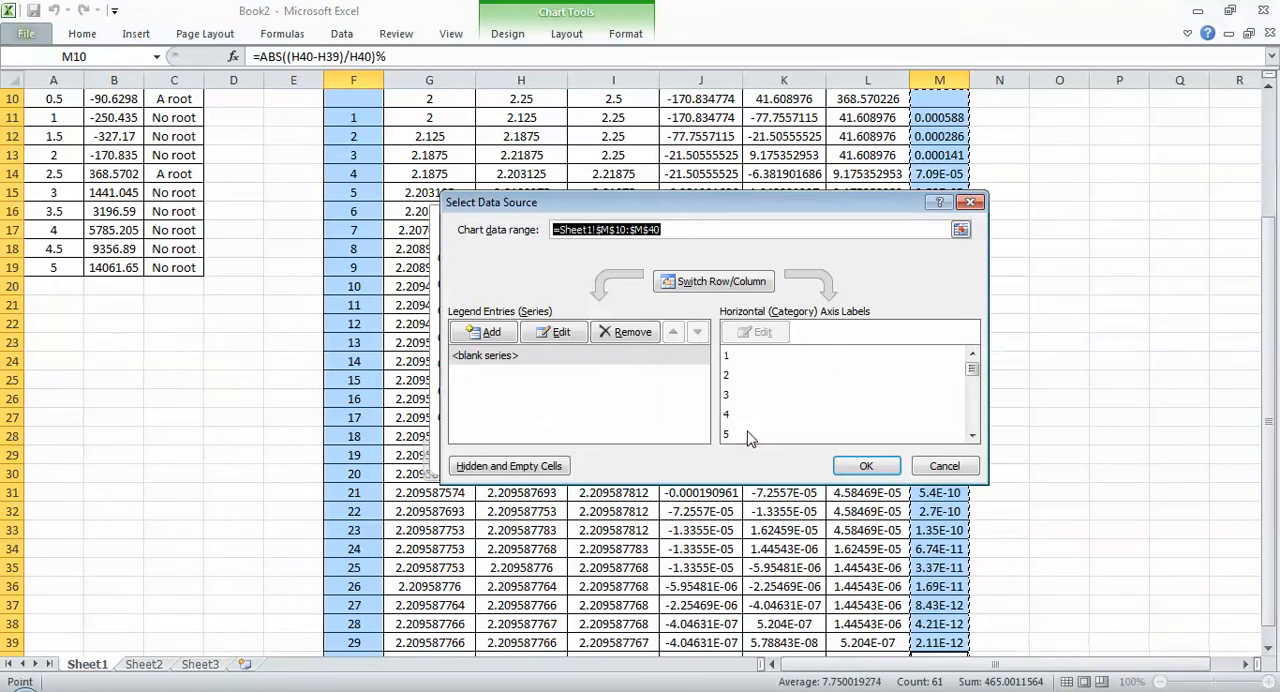
click(521, 358)
click(527, 338)
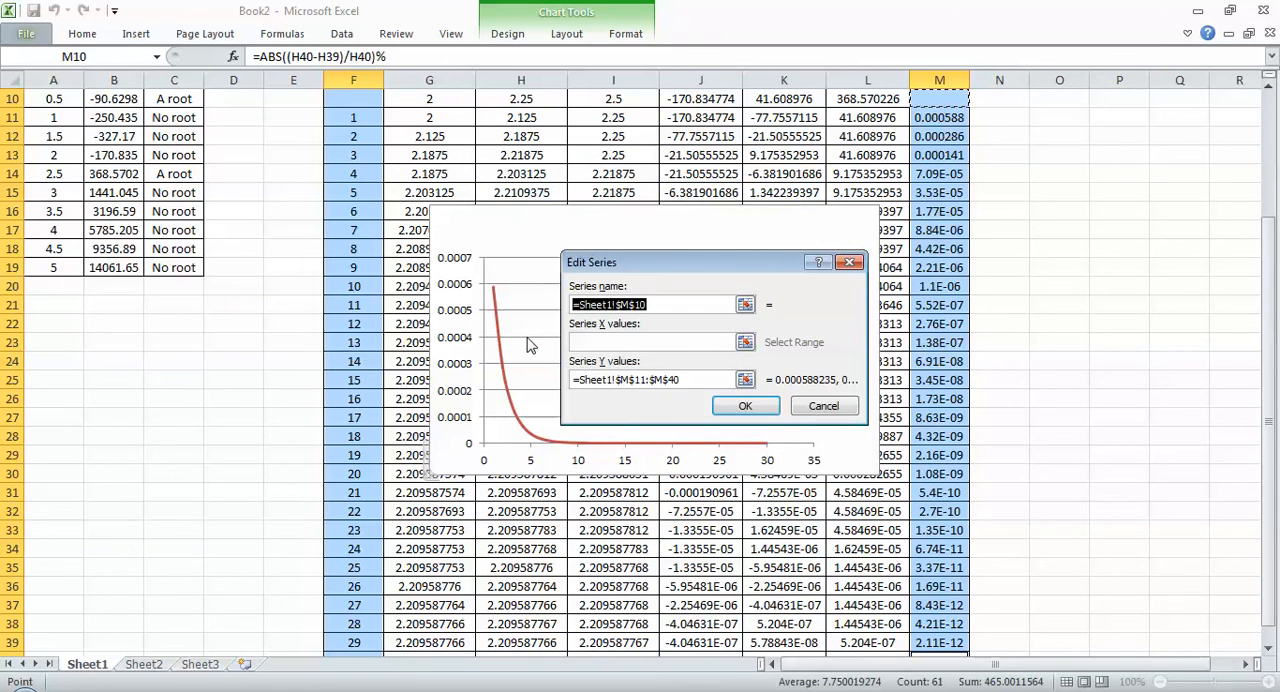
text(Bisecti)
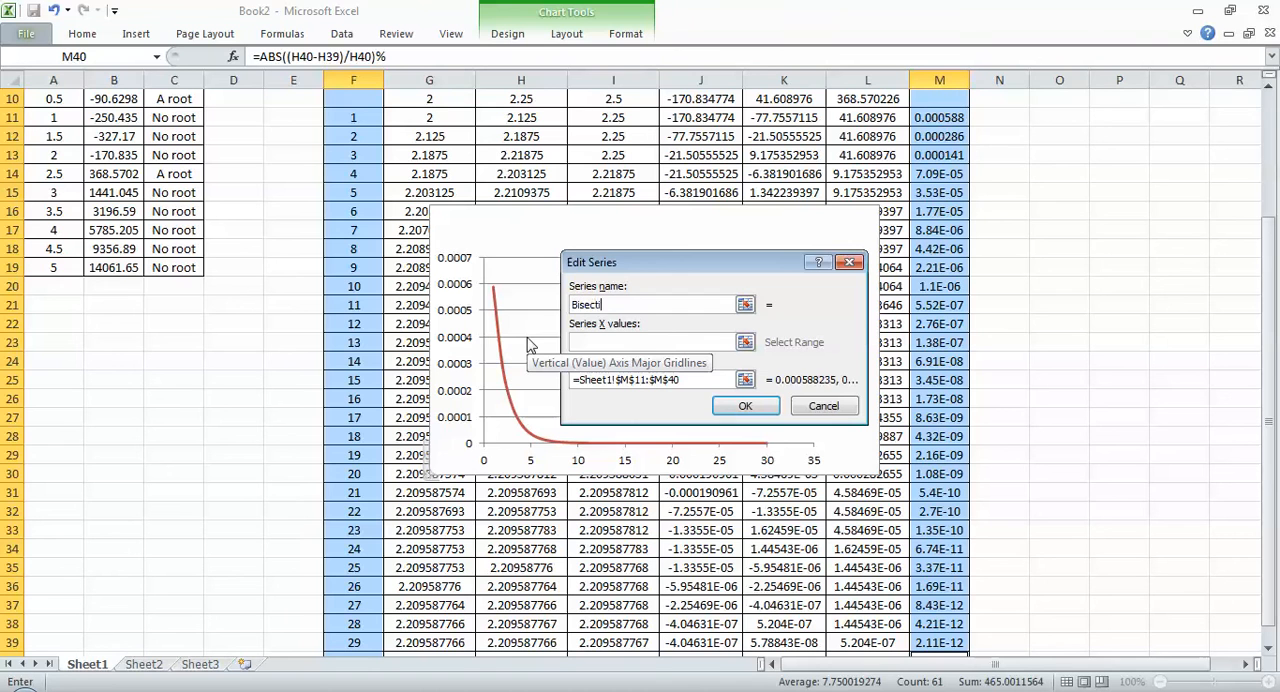
text(on method)
key(Tab)
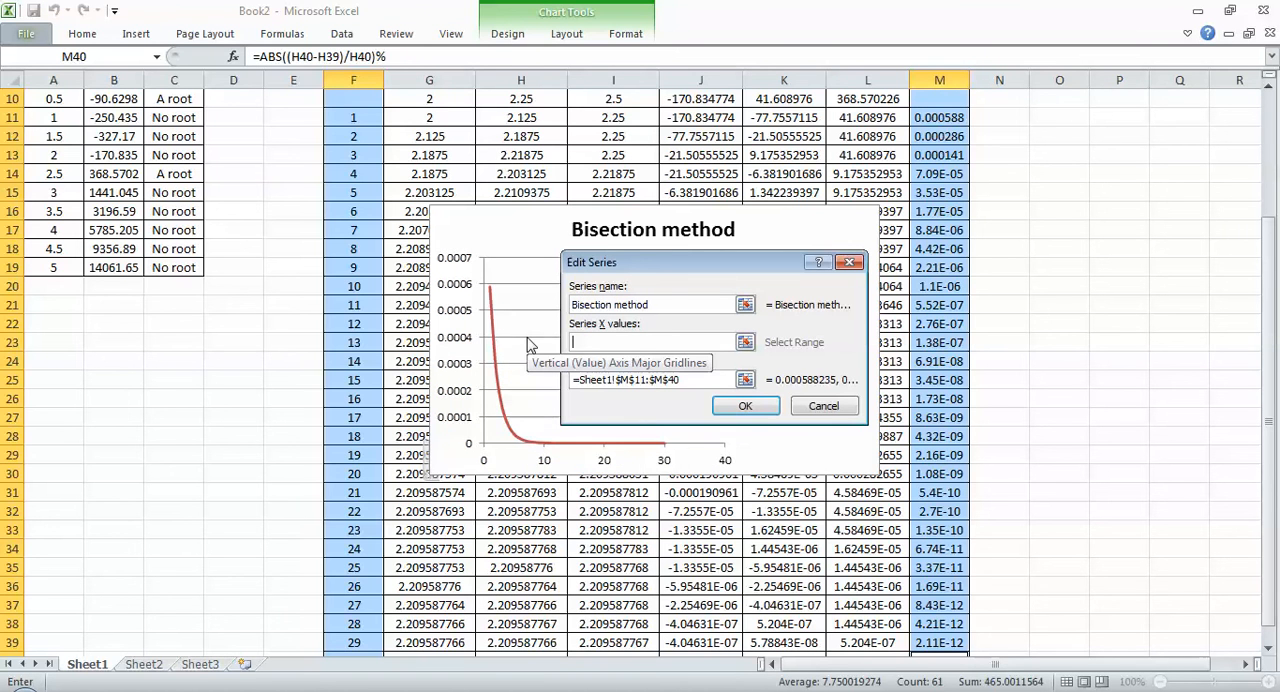
Step: Set the series X values to F11:F40 and Y values to M11:M40, and apply the chart data changes
drag(355, 113, 363, 622)
key(Tab)
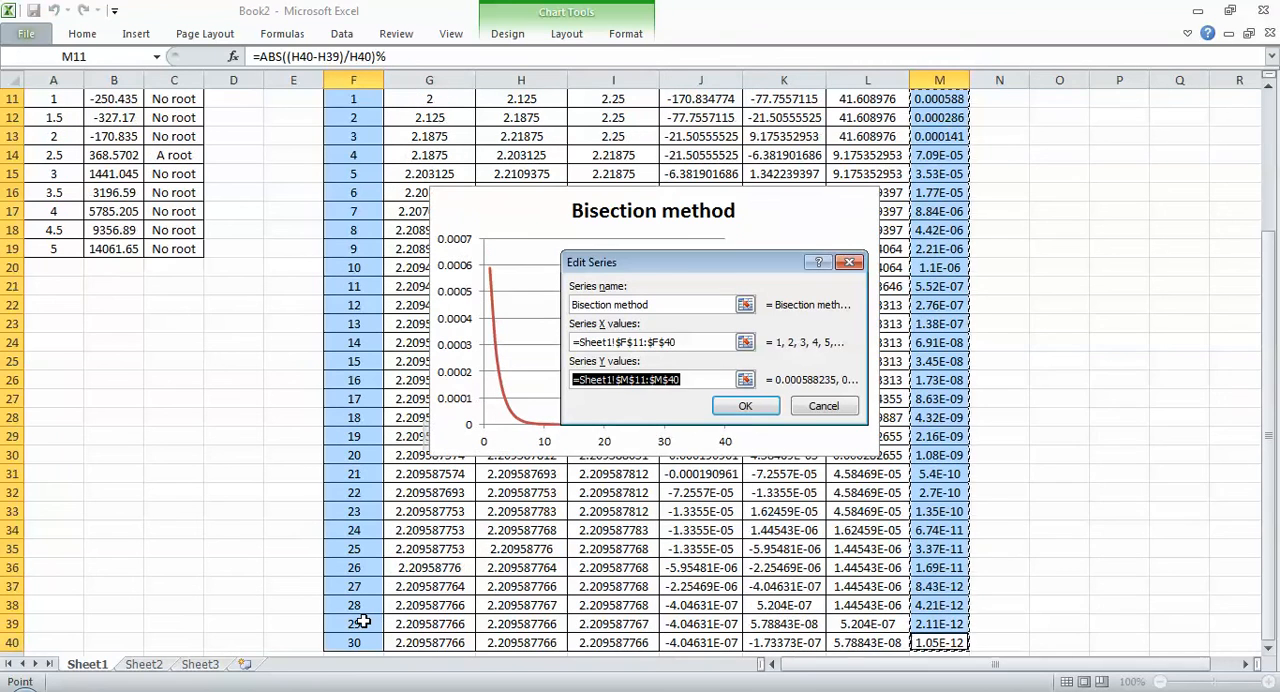
drag(955, 648, 941, 158)
click(745, 406)
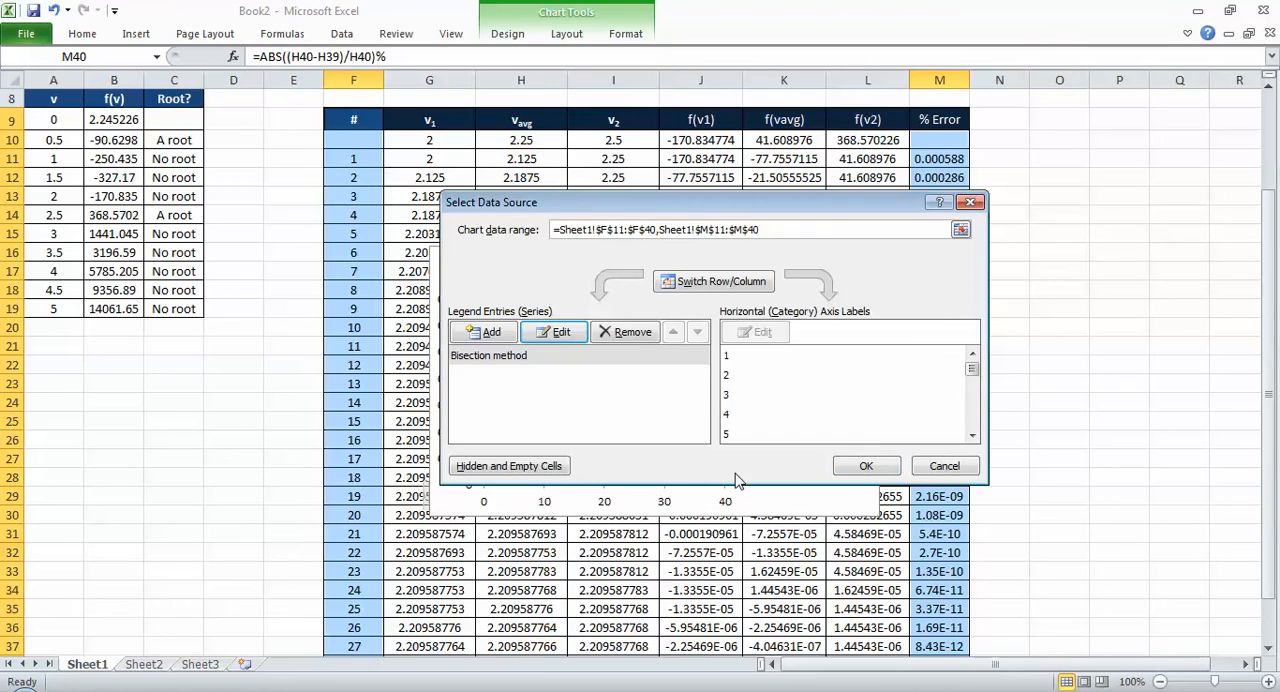
click(866, 462)
Step: Move the chart to the far side of the table's % Error column and widen its plot area to nearly the full chart width
drag(843, 290, 791, 223)
key(Escape)
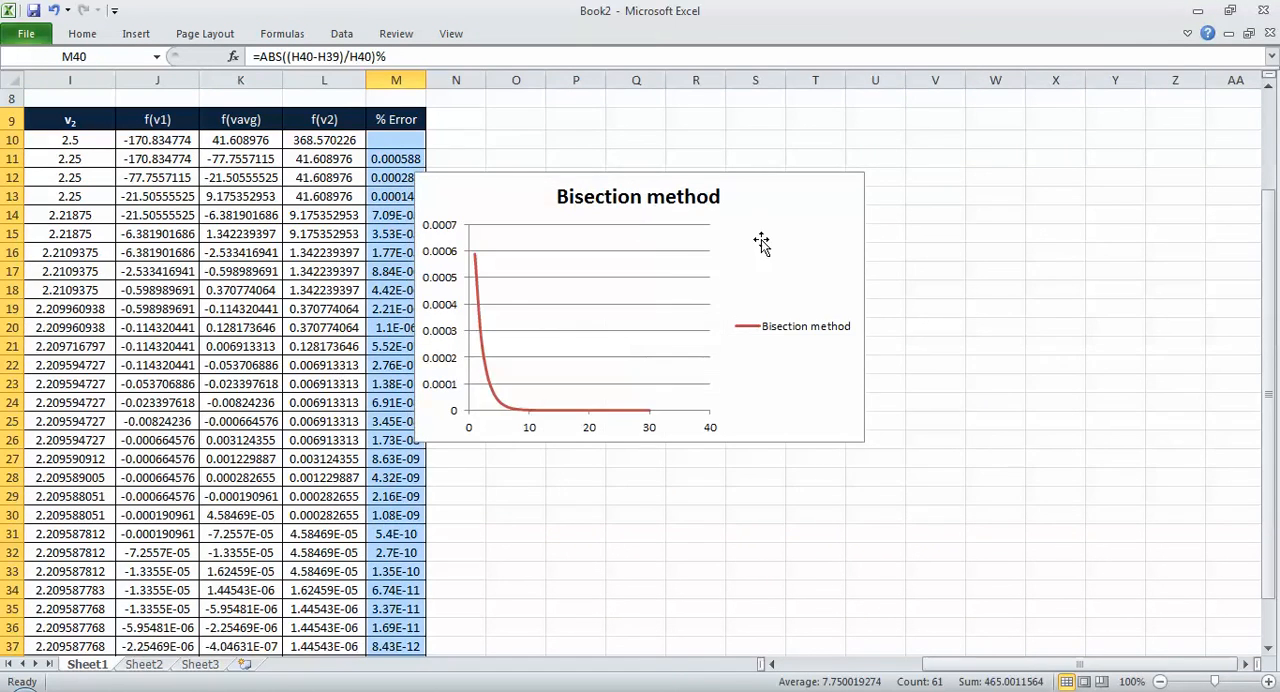
click(691, 277)
click(691, 295)
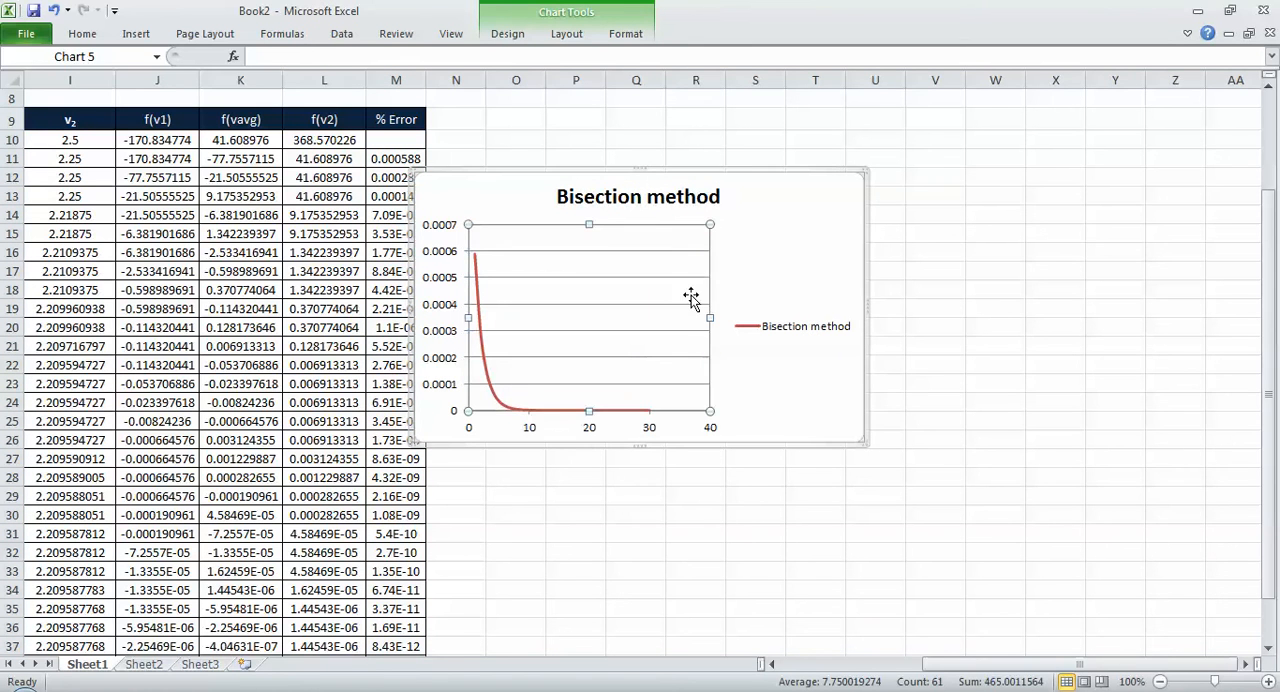
drag(709, 316, 846, 318)
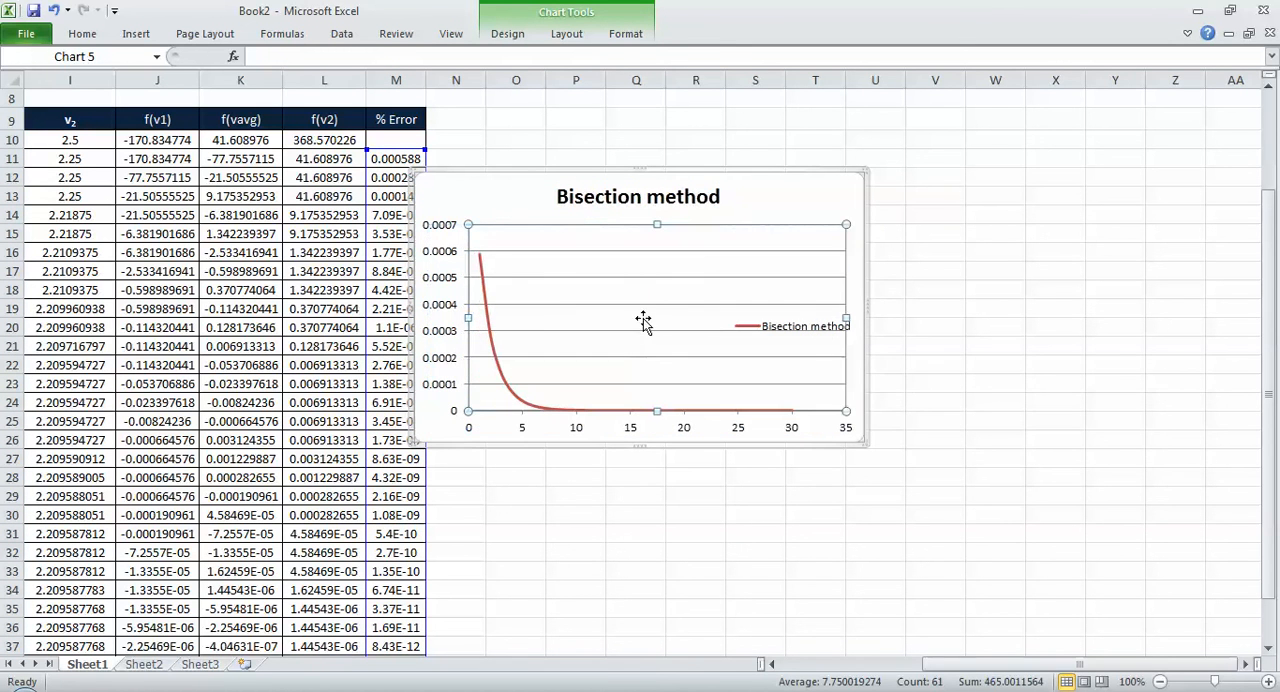
Step: Switch the chart's vertical axis to a logarithmic scale with base 10
click(452, 308)
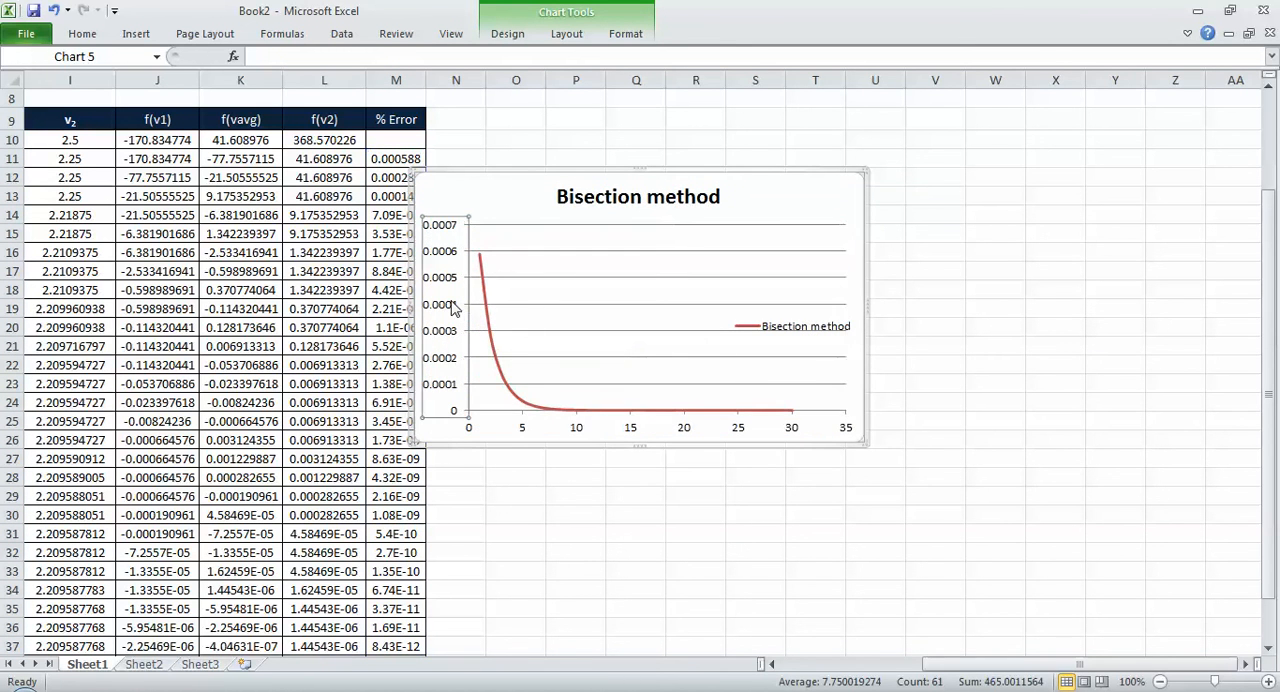
double_click(452, 308)
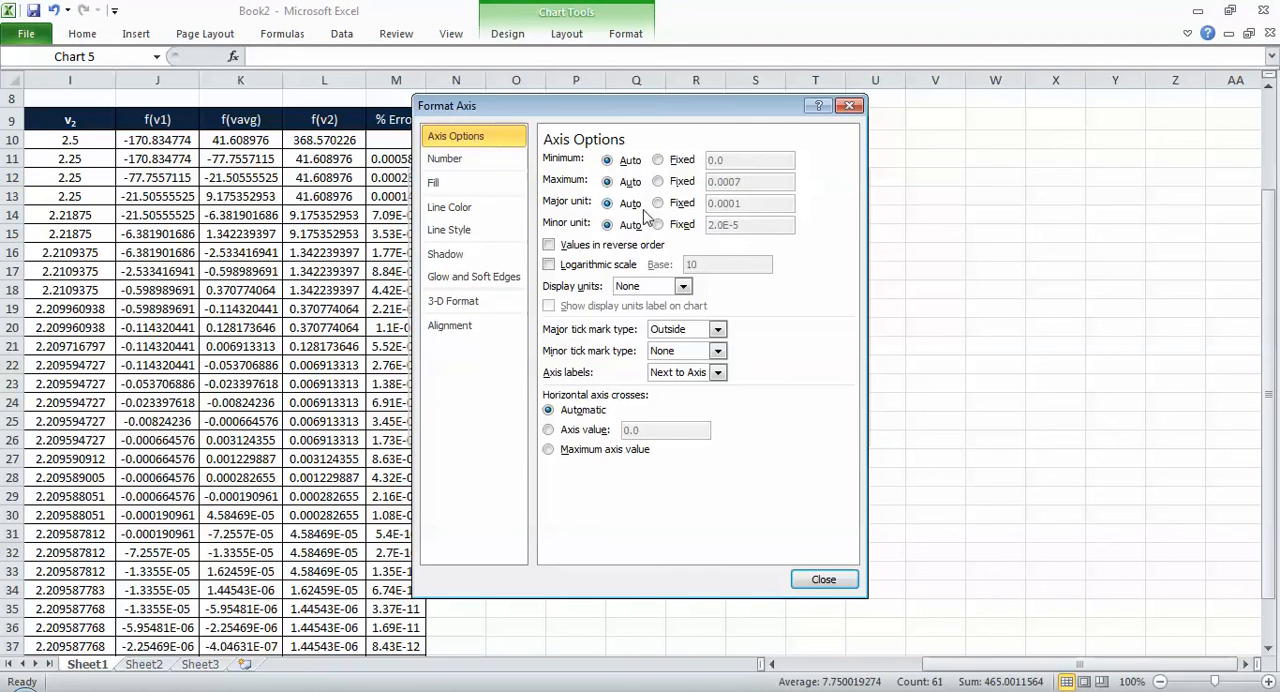
click(599, 264)
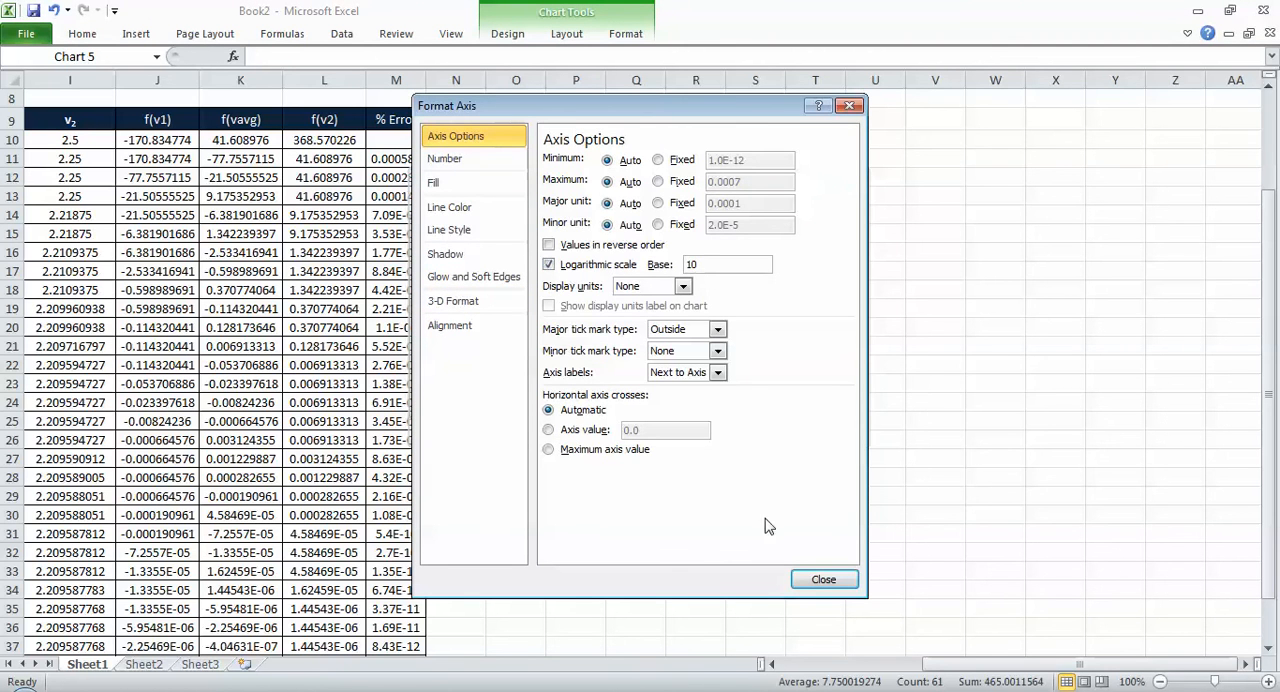
click(823, 580)
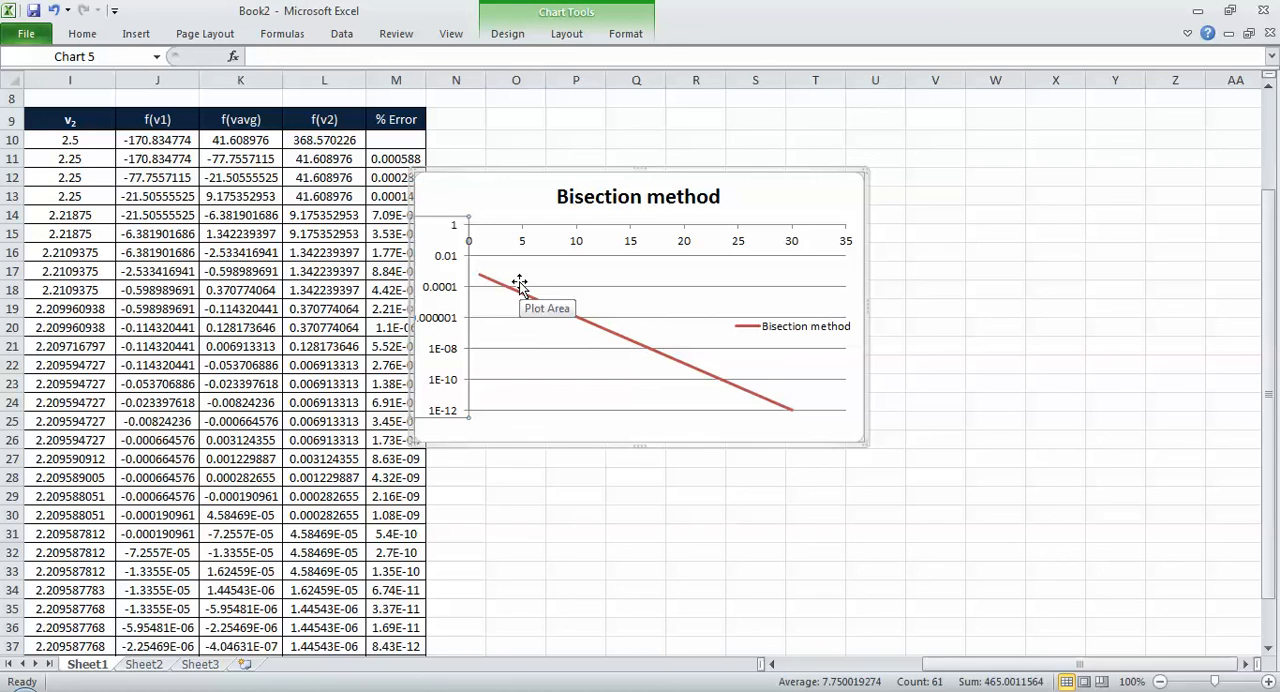
Step: Move the Bisection method chart off the % Error column so that it starts in column O, beside the table
scroll(520, 286, down, 4)
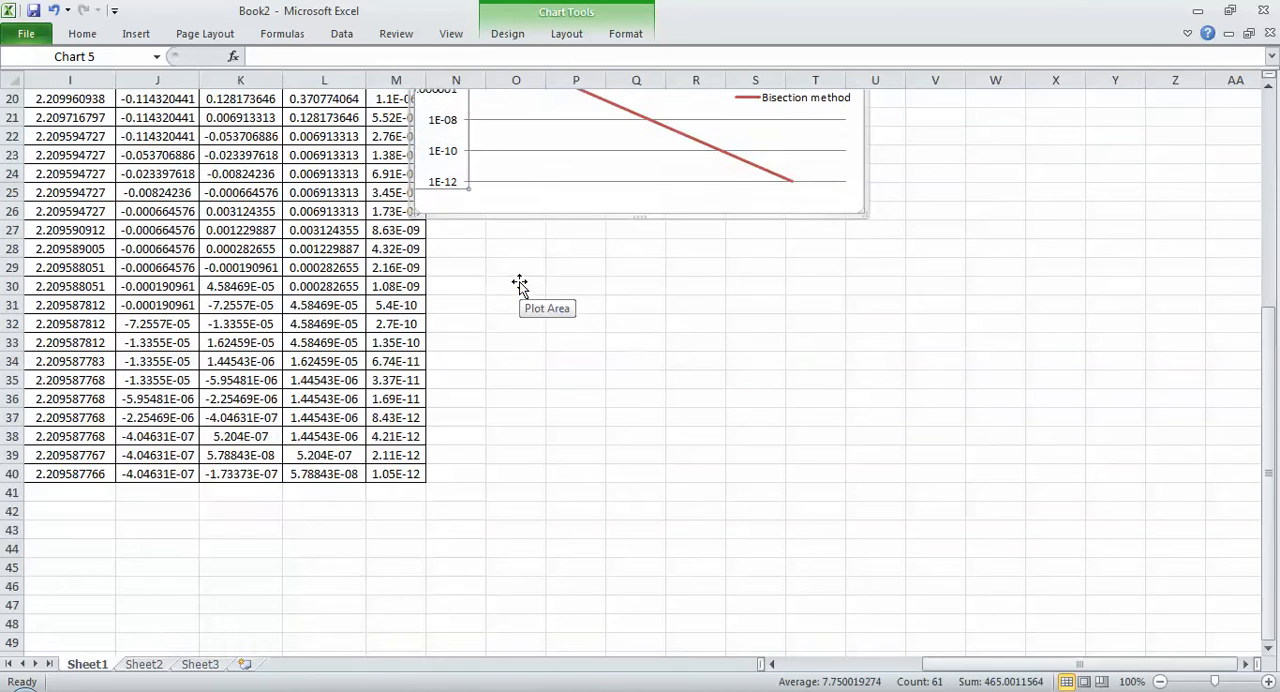
scroll(520, 286, up, 5)
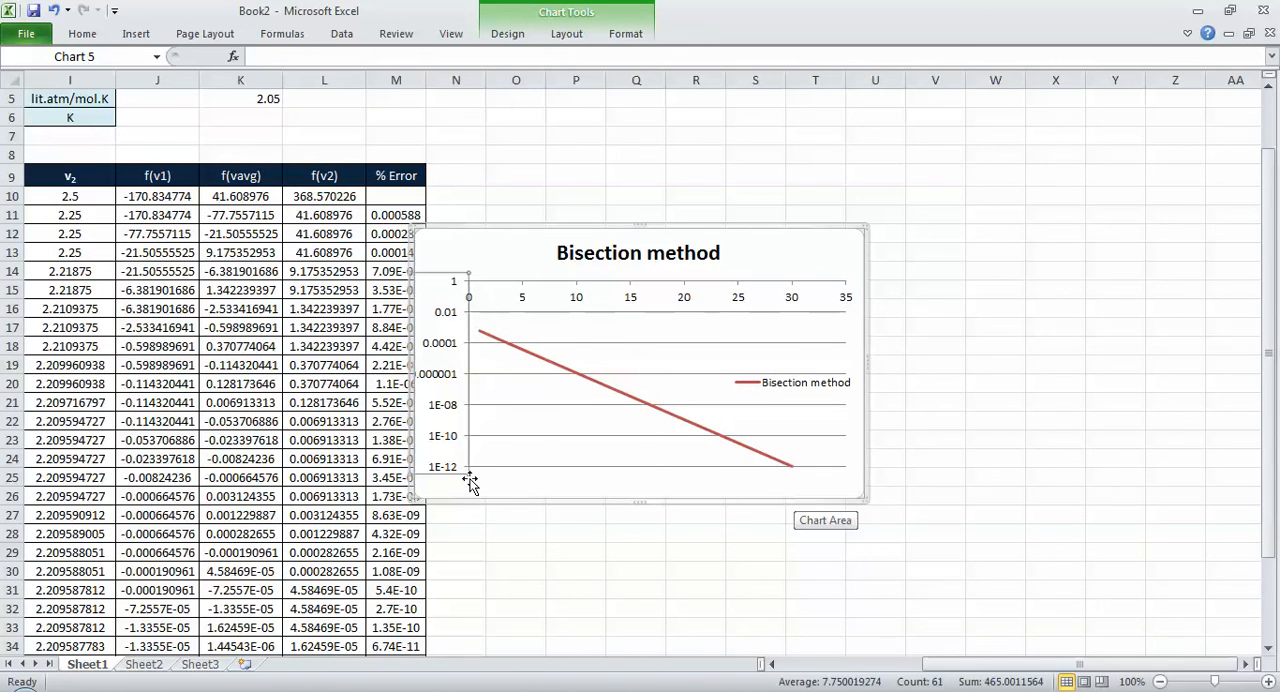
click(649, 458)
click(658, 485)
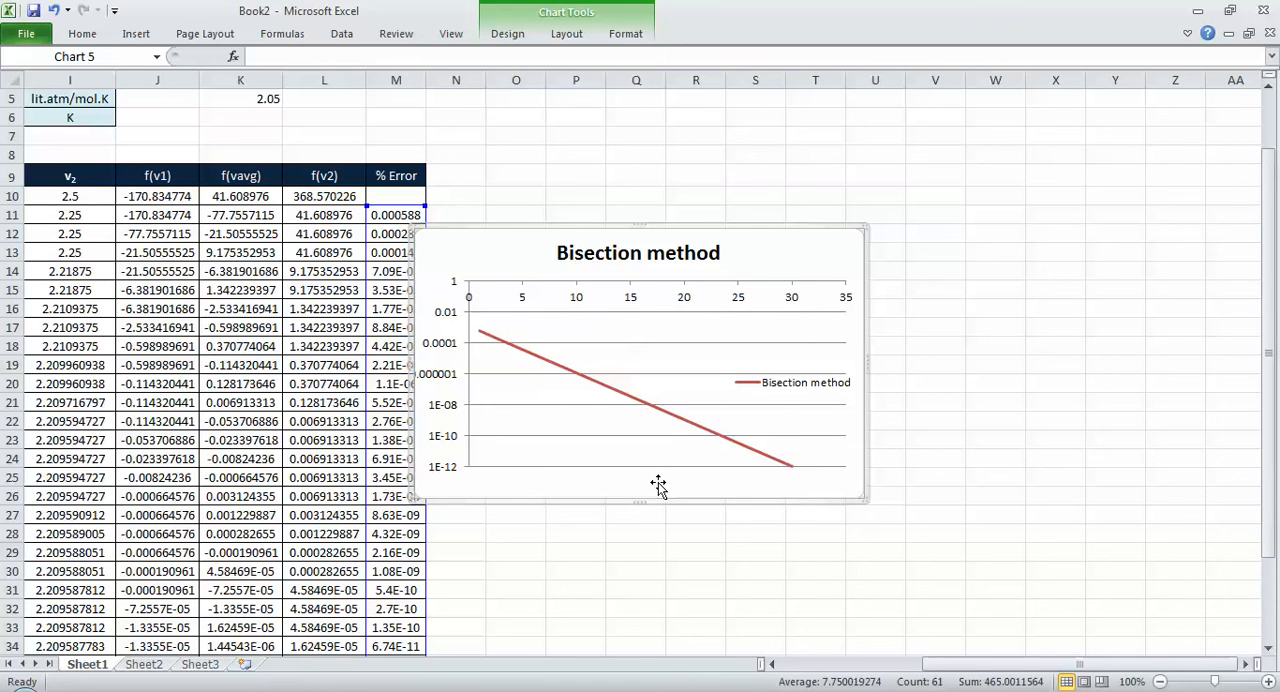
drag(786, 235, 884, 222)
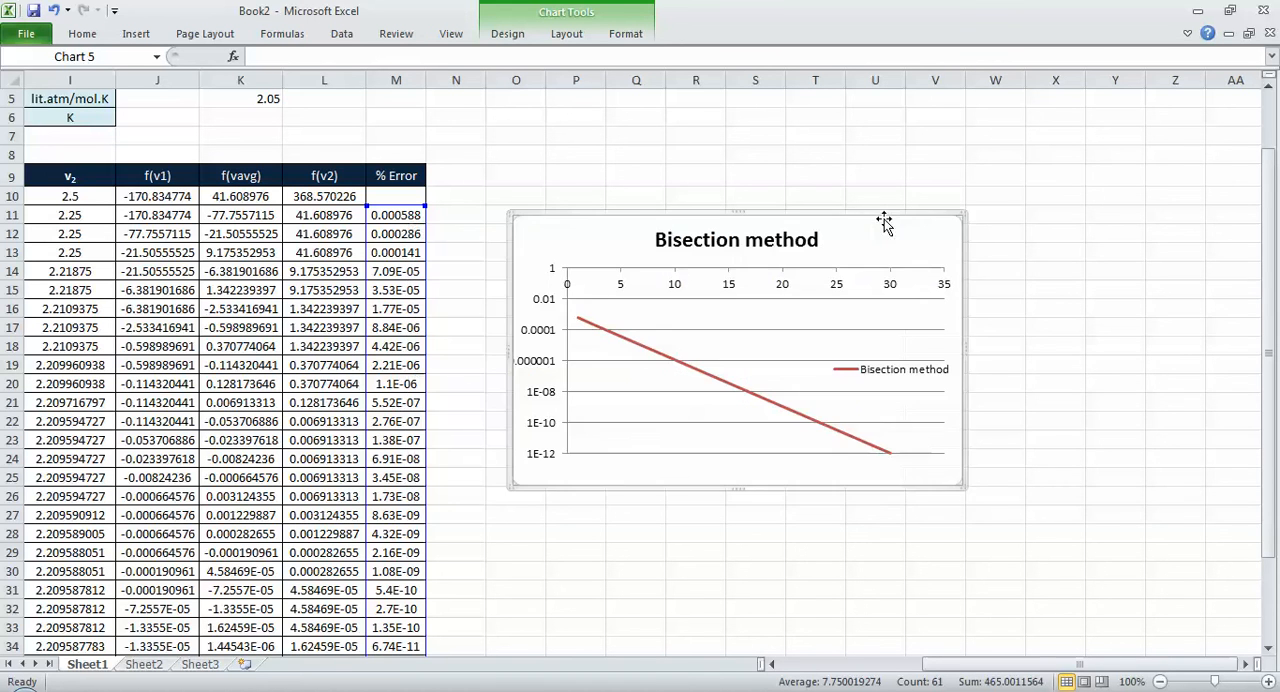
Step: Return to cell A1 and move the chart closer to the bisection table, directly beside the % Error column
click(372, 268)
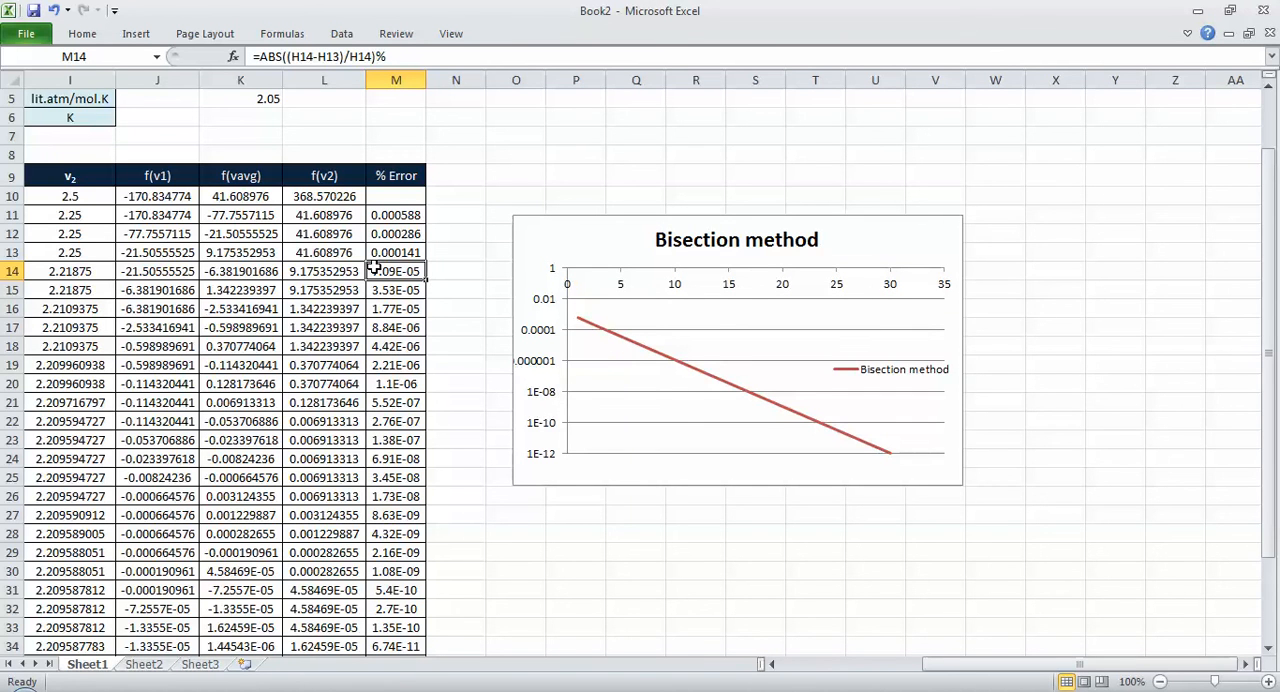
key(ctrl+Left)
key(ctrl+Left)
key(ctrl+Left)
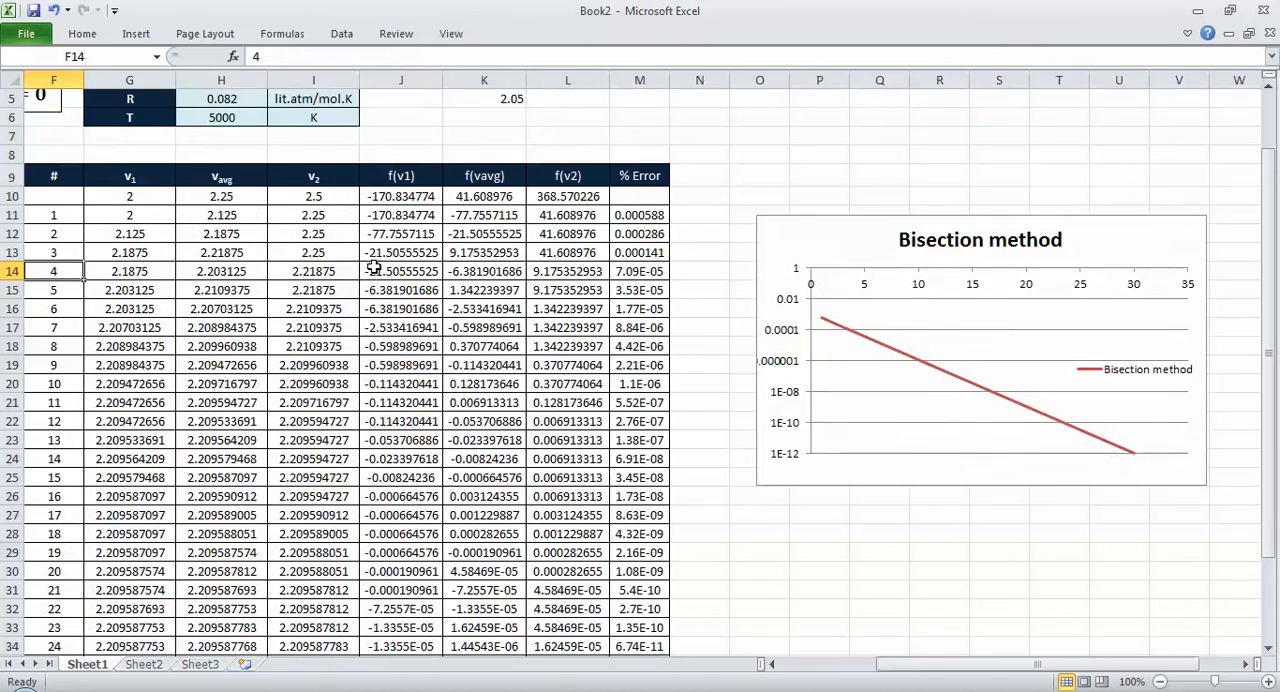
key(ctrl+Up)
key(ctrl+Up)
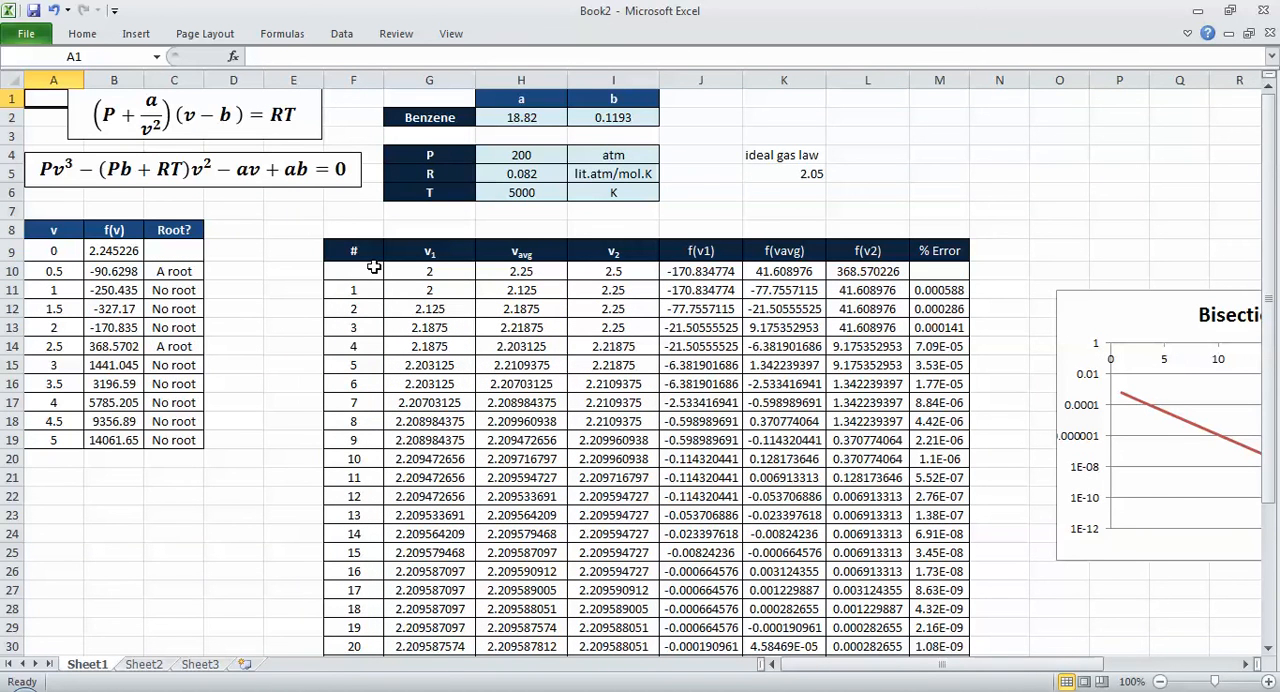
drag(1080, 298, 996, 301)
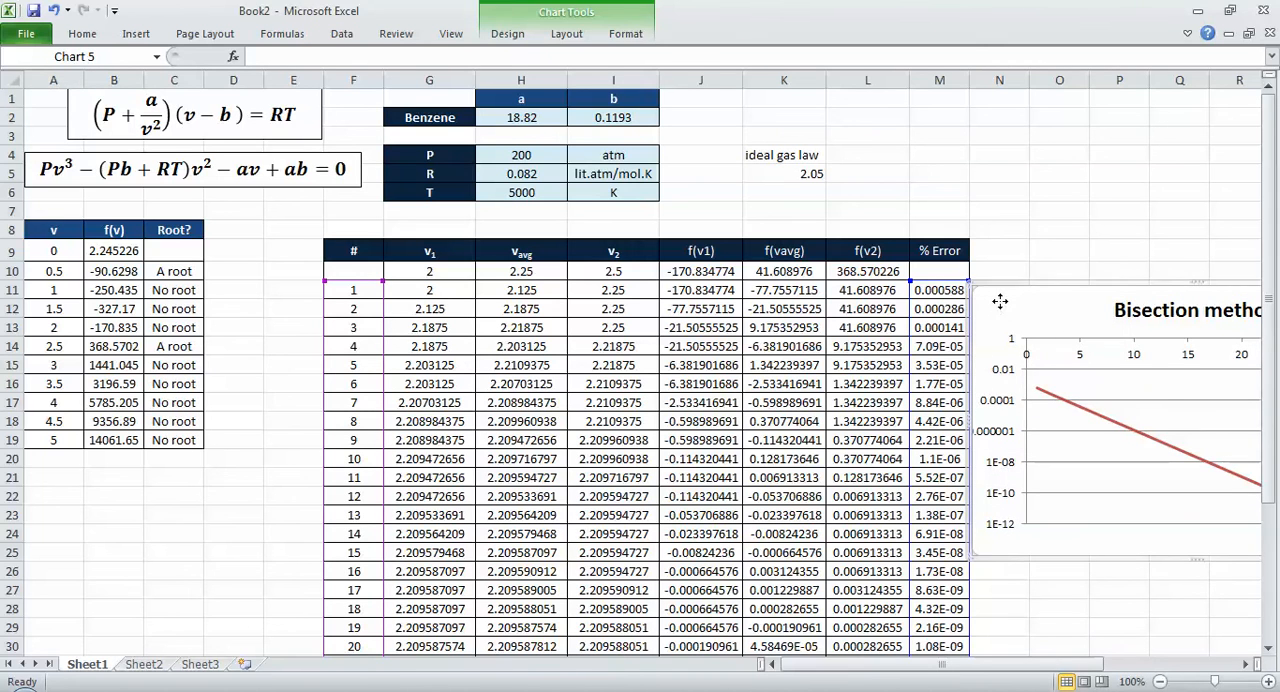